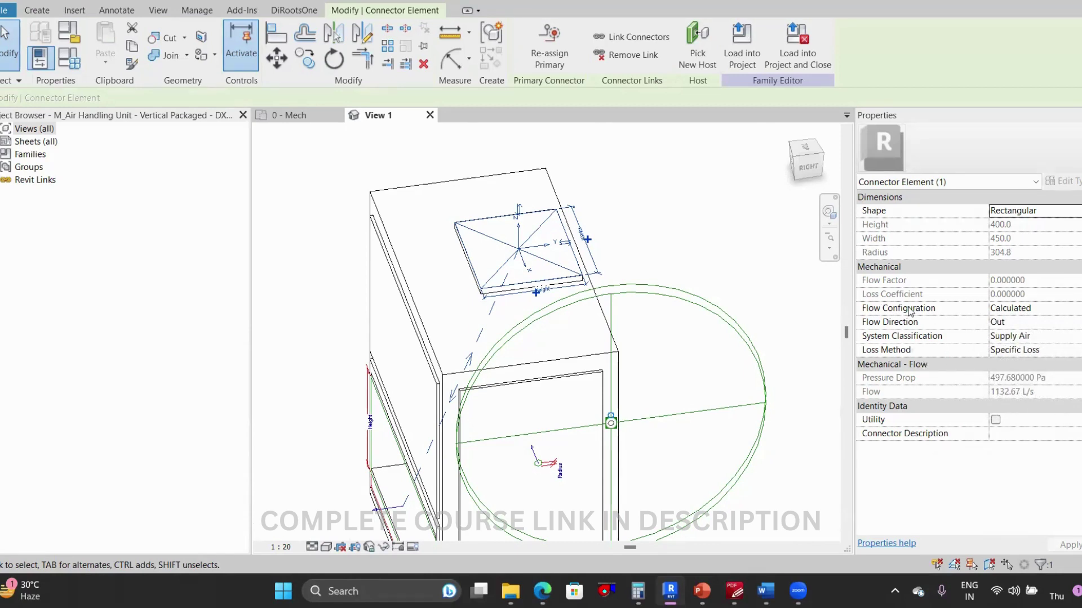
Confirm the connector keeps Calculated flow configuration and Out flow direction.
left_click(1069, 310)
left_click(1079, 308)
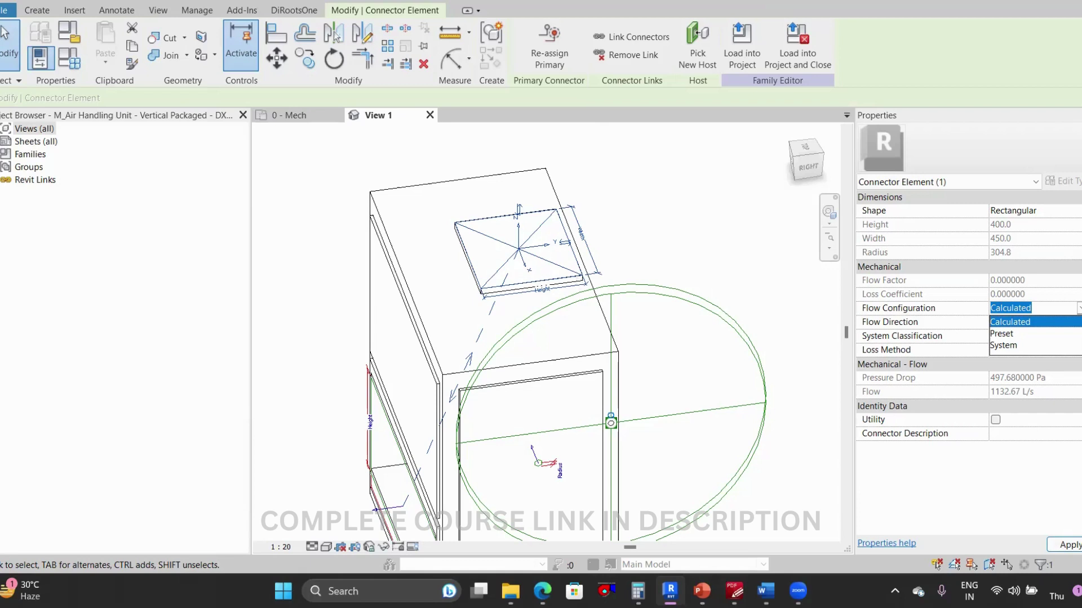
left_click(1027, 323)
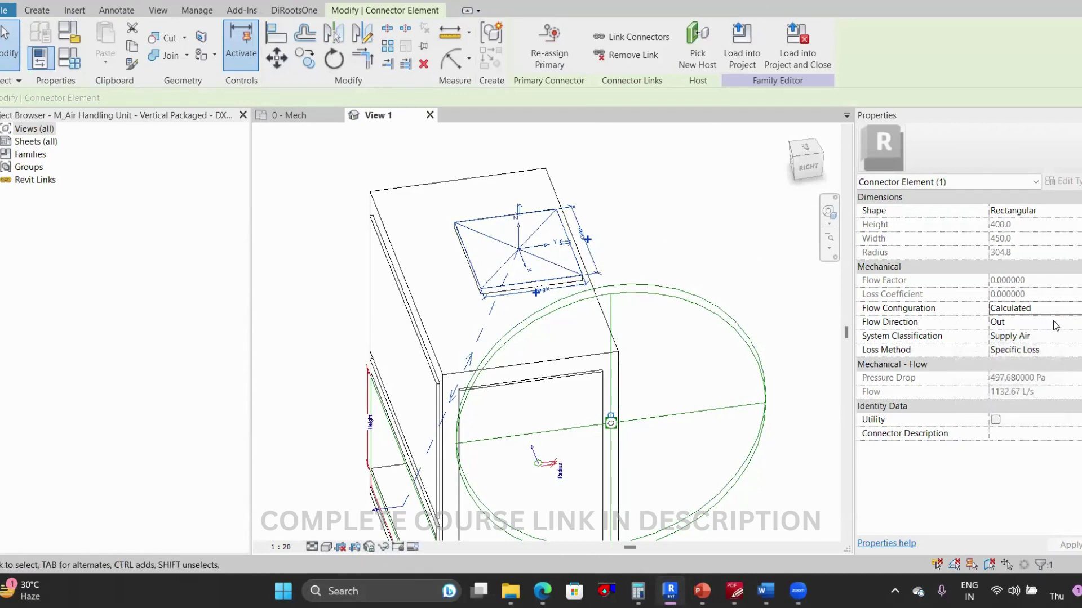
left_click(1070, 326)
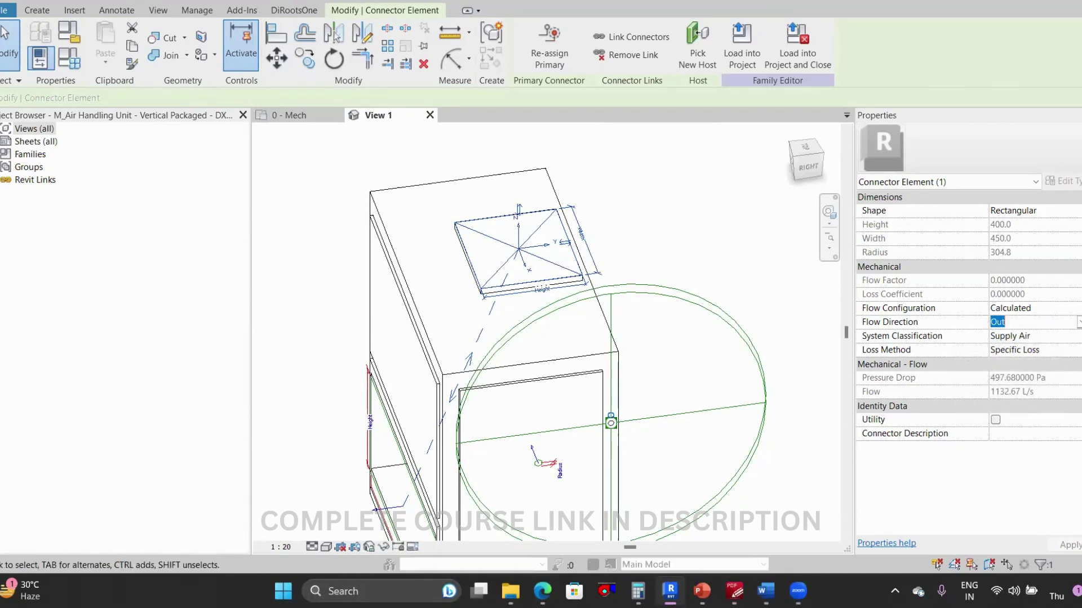
left_click(1078, 322)
left_click(1007, 348)
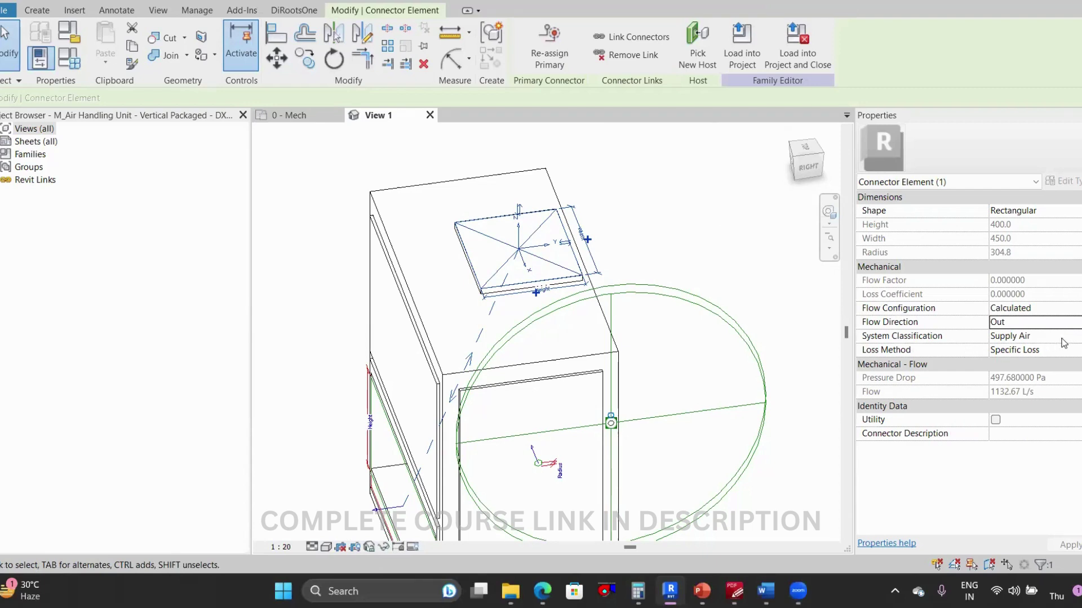
Set the connector's System Classification to Global and deselect it.
left_click(1068, 337)
left_click(1078, 336)
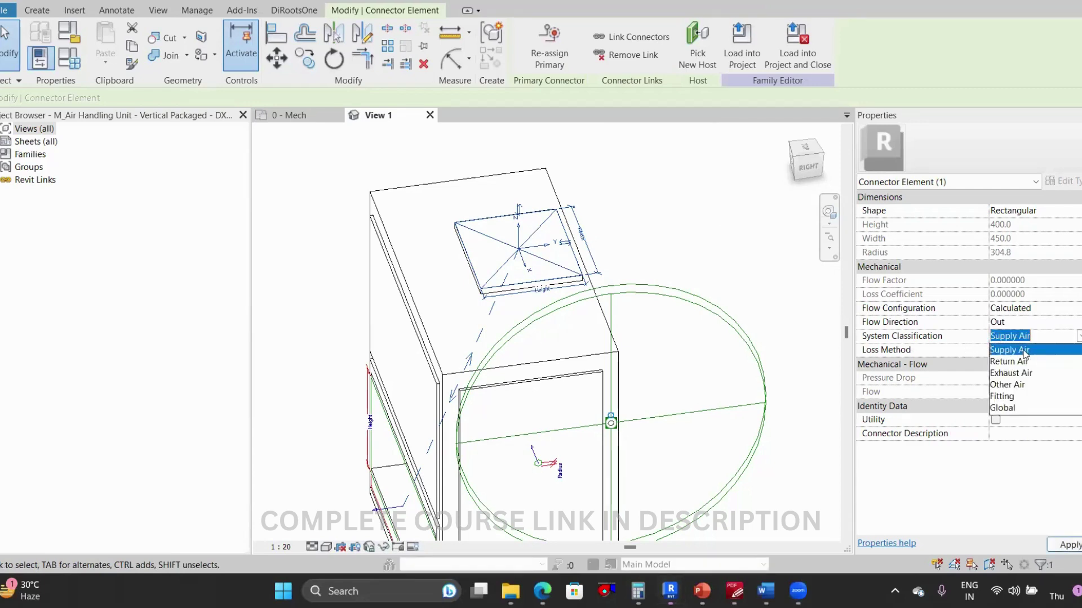
left_click(1006, 408)
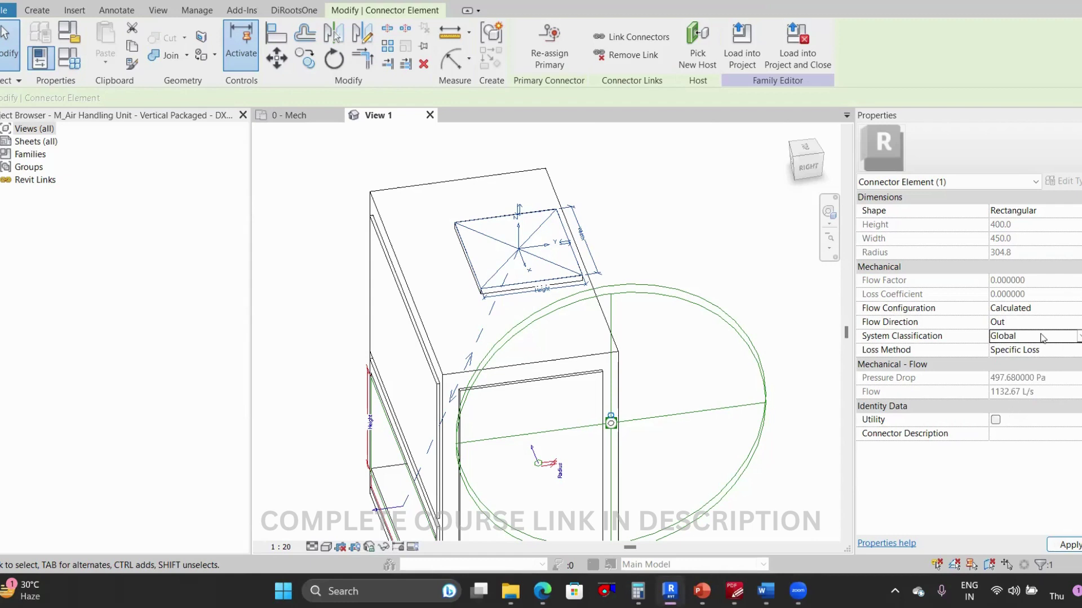
left_click(686, 245)
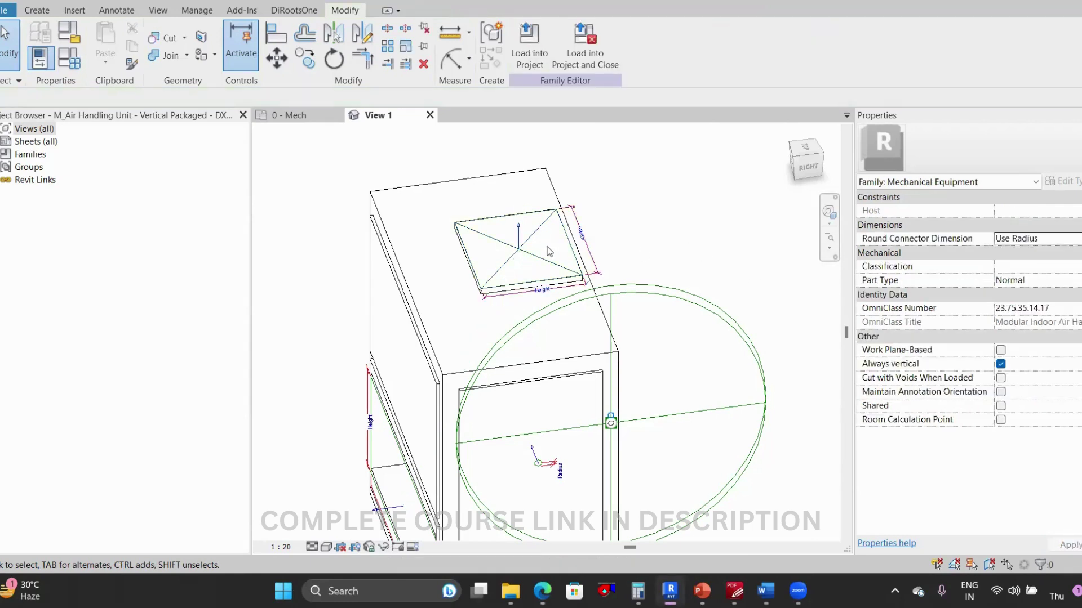
Reselect the supply outlet connector and set its System Classification back to Supply Air.
left_click(569, 244)
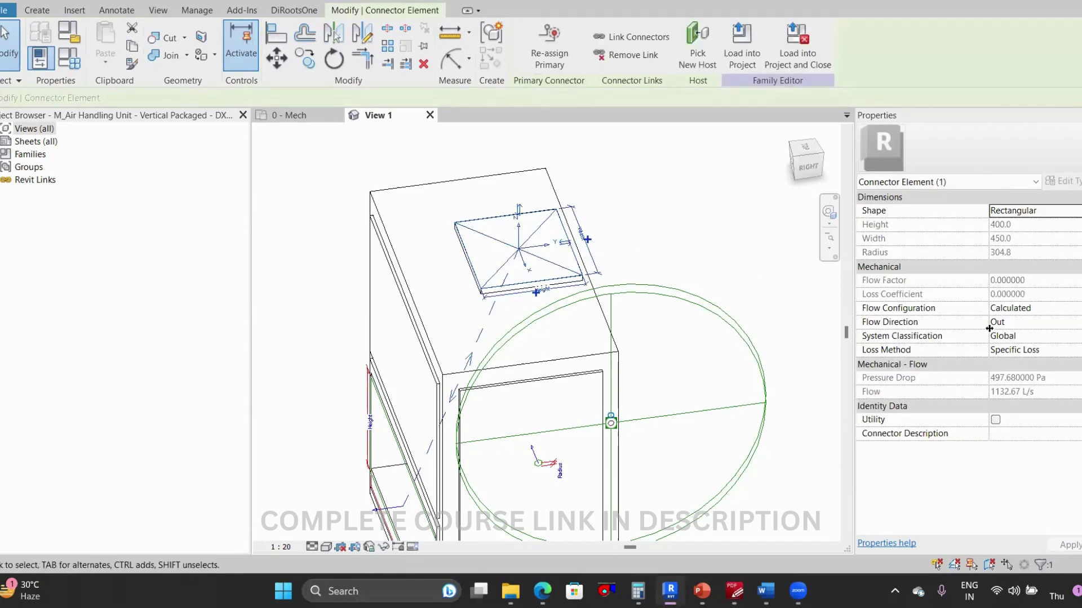
left_click(1036, 338)
left_click(1038, 337)
left_click(1078, 336)
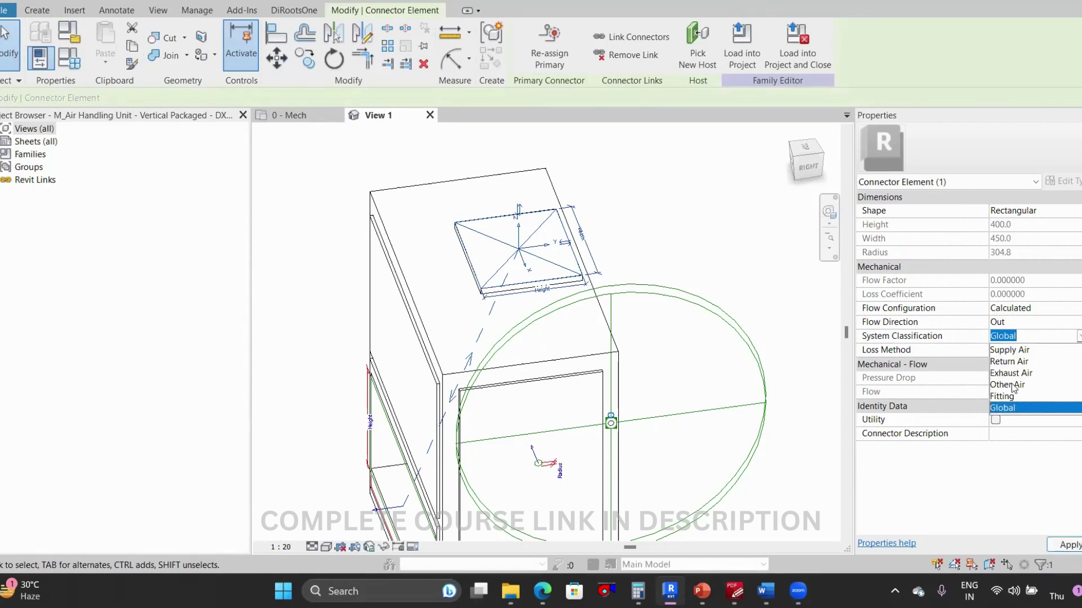
left_click(1011, 350)
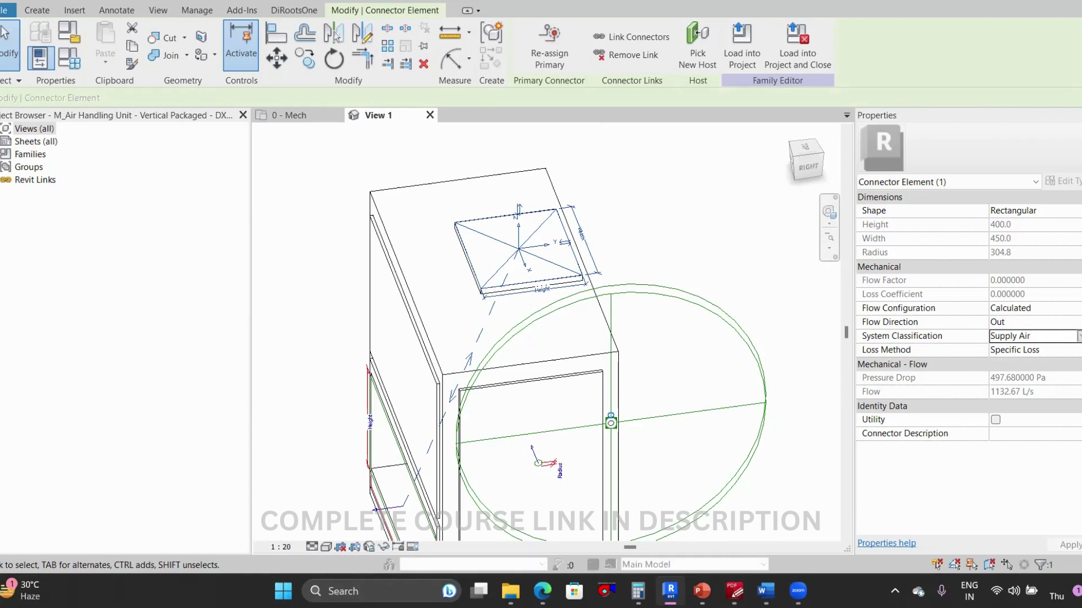
left_click(1042, 336)
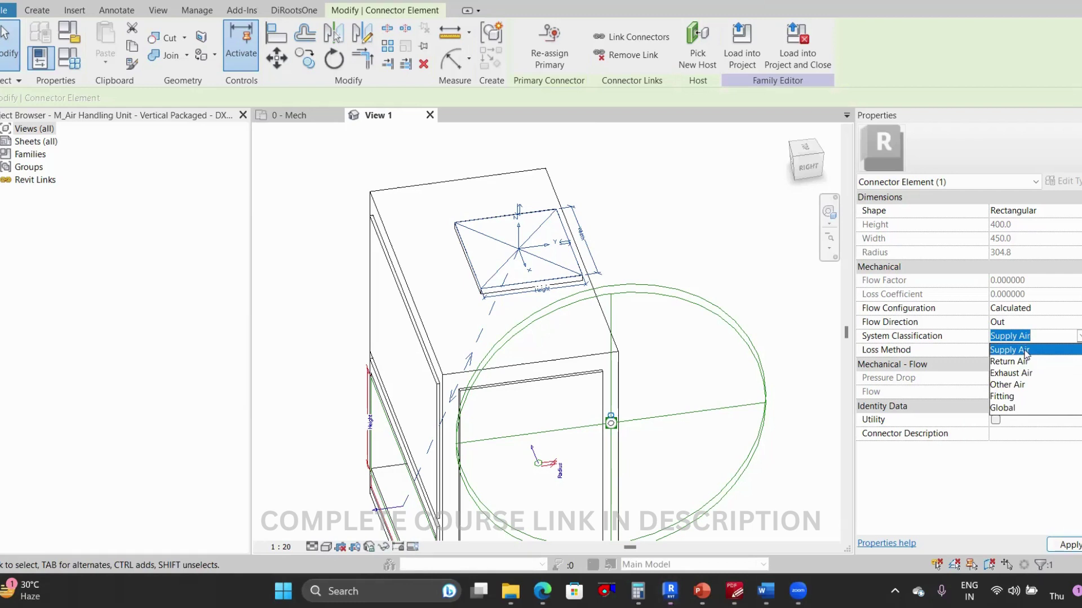
left_click(1025, 351)
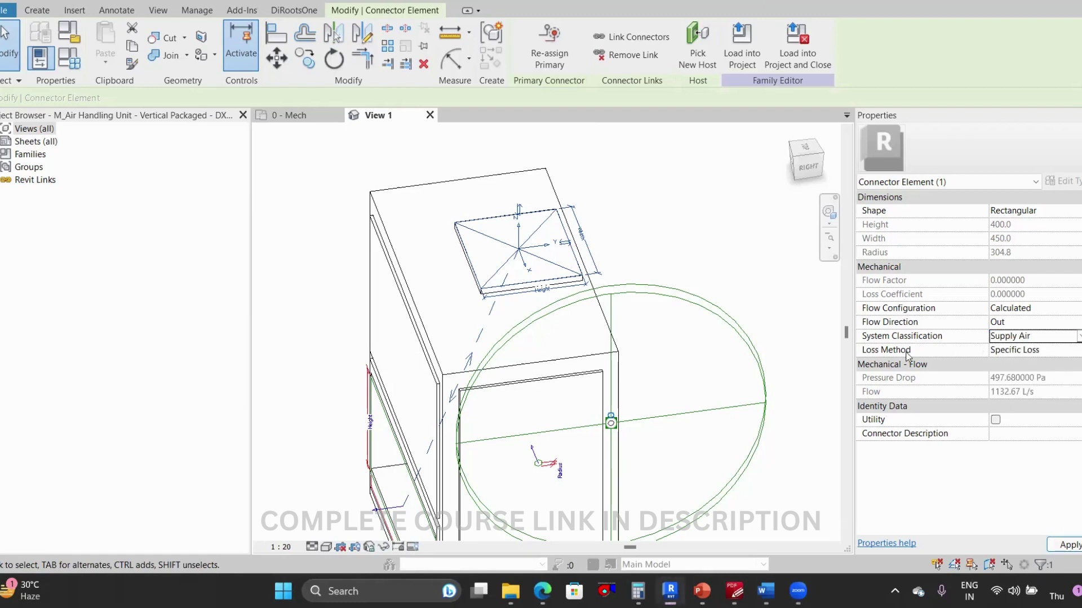
Try the Not Defined and Coefficient loss methods, then settle on Specific Loss.
left_click(1053, 351)
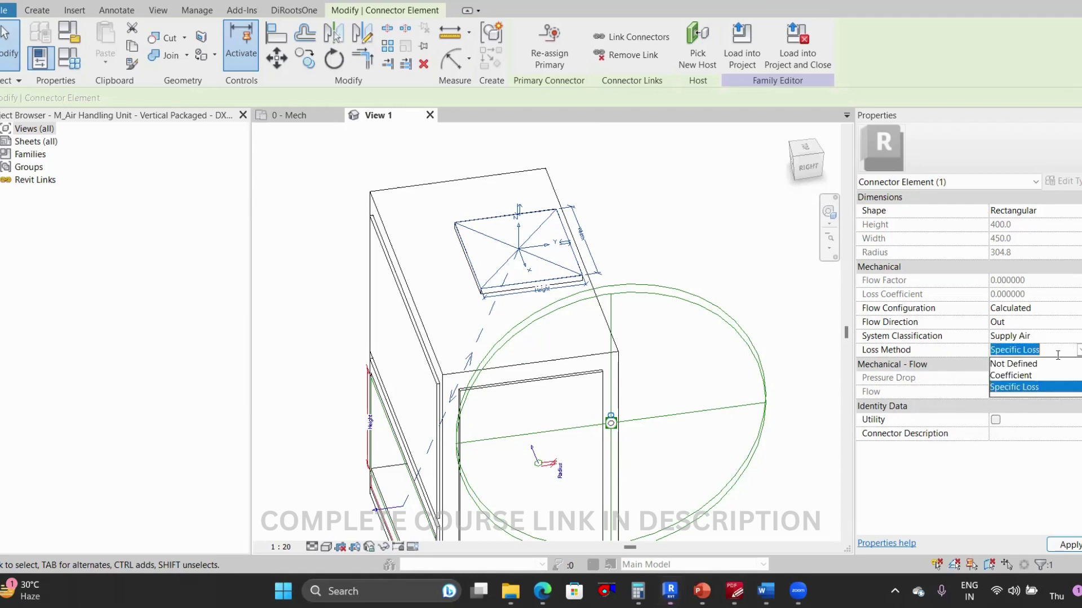
left_click(1014, 364)
left_click(1078, 350)
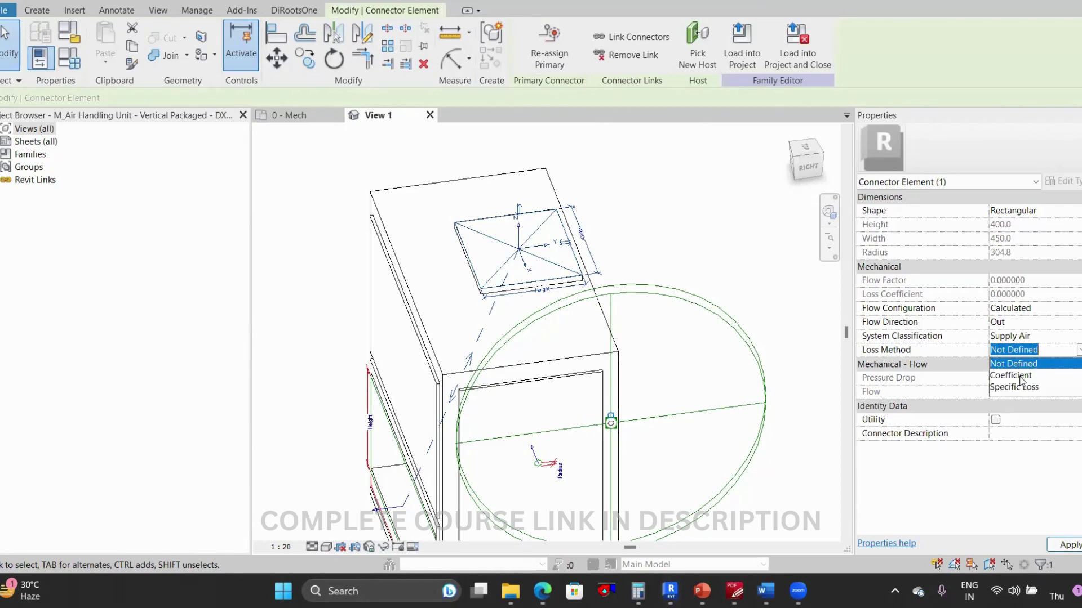
left_click(1011, 376)
left_click(1042, 308)
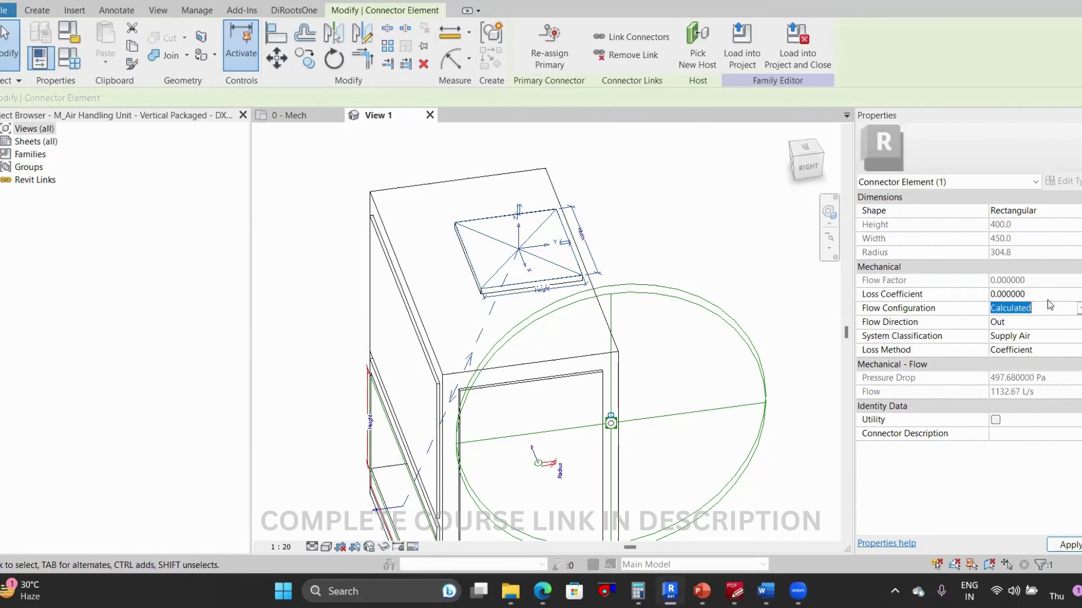
left_click(1048, 294)
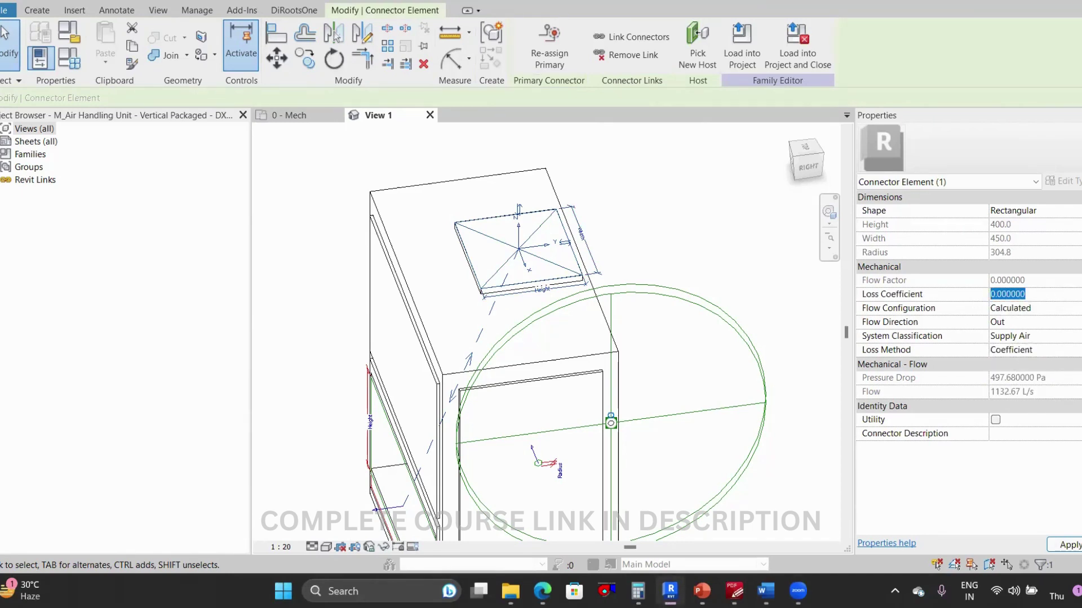
left_click(1077, 350)
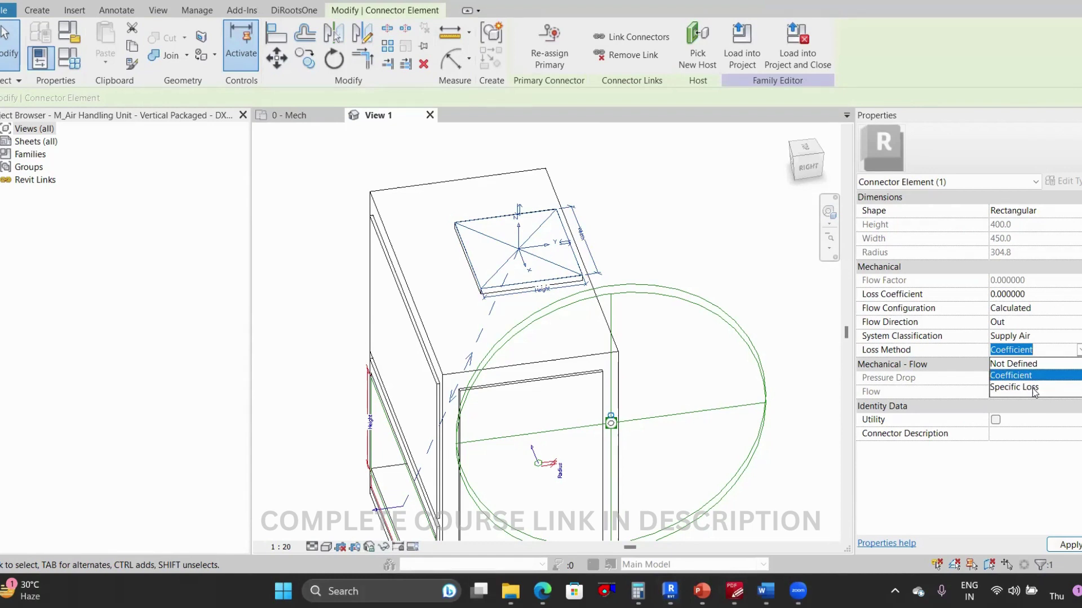
left_click(1033, 389)
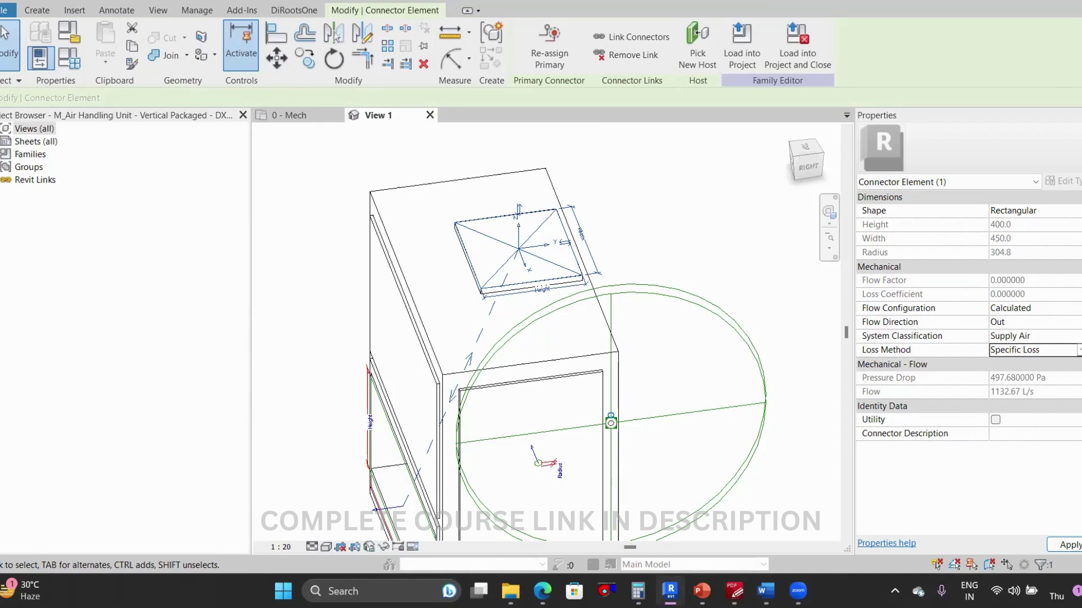
left_click(1075, 378)
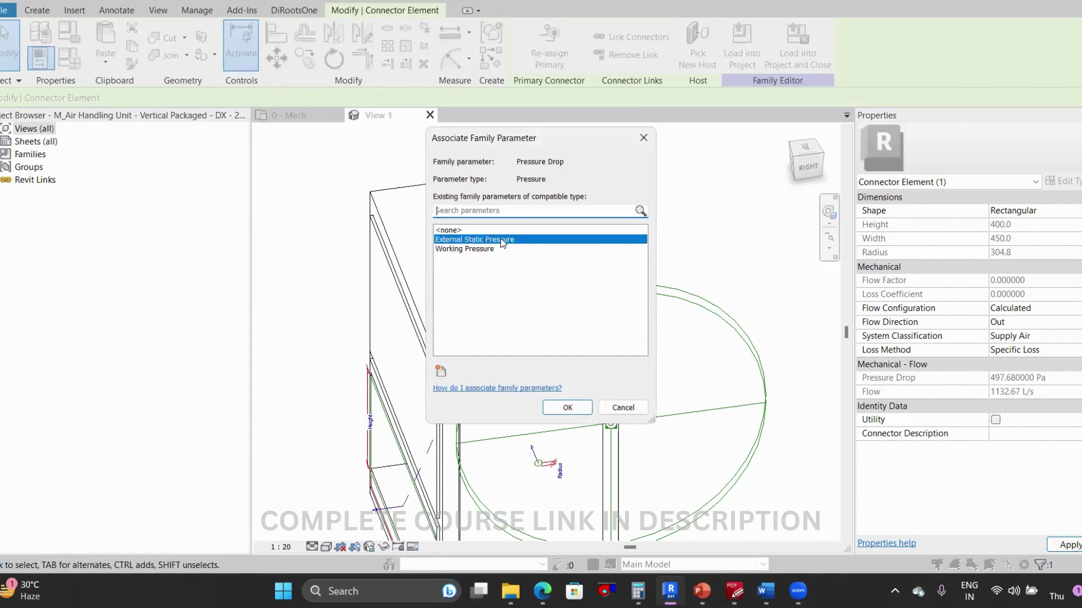
left_click(557, 407)
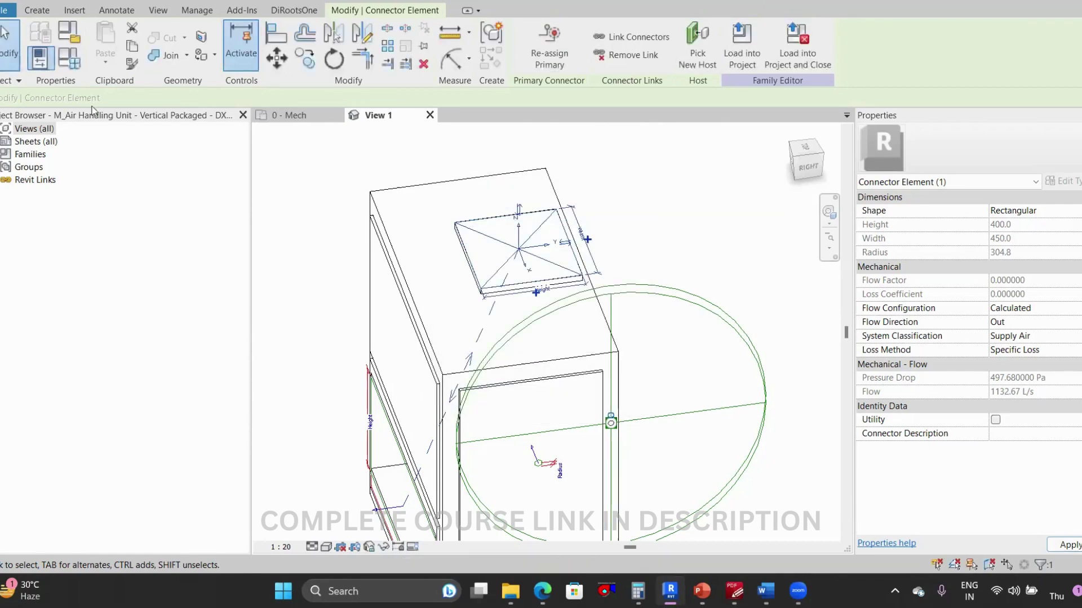
left_click(69, 58)
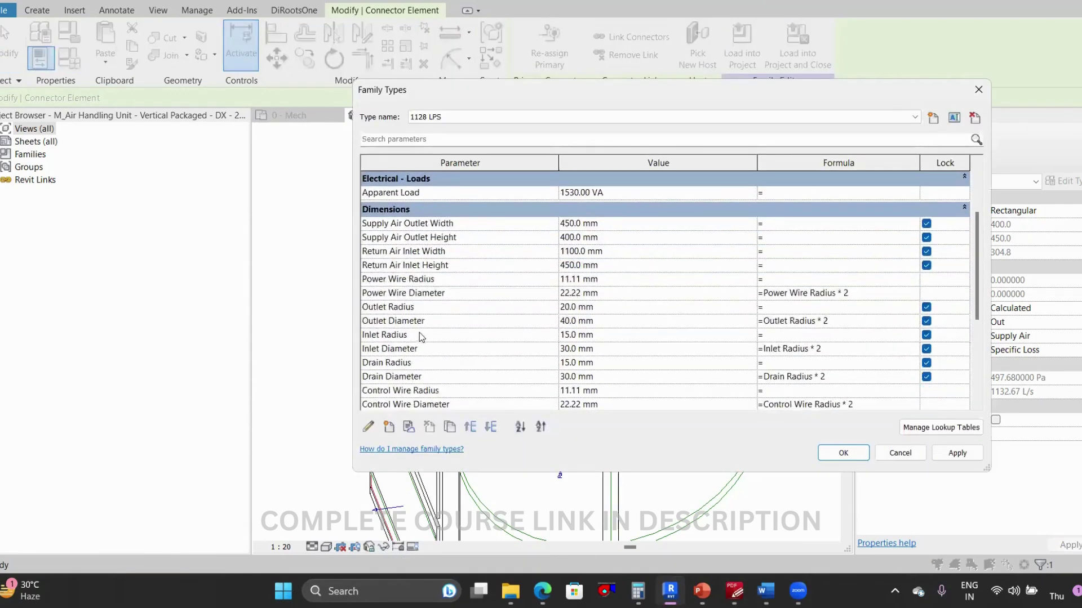
scroll(419, 336, "down", 4)
left_click(511, 361)
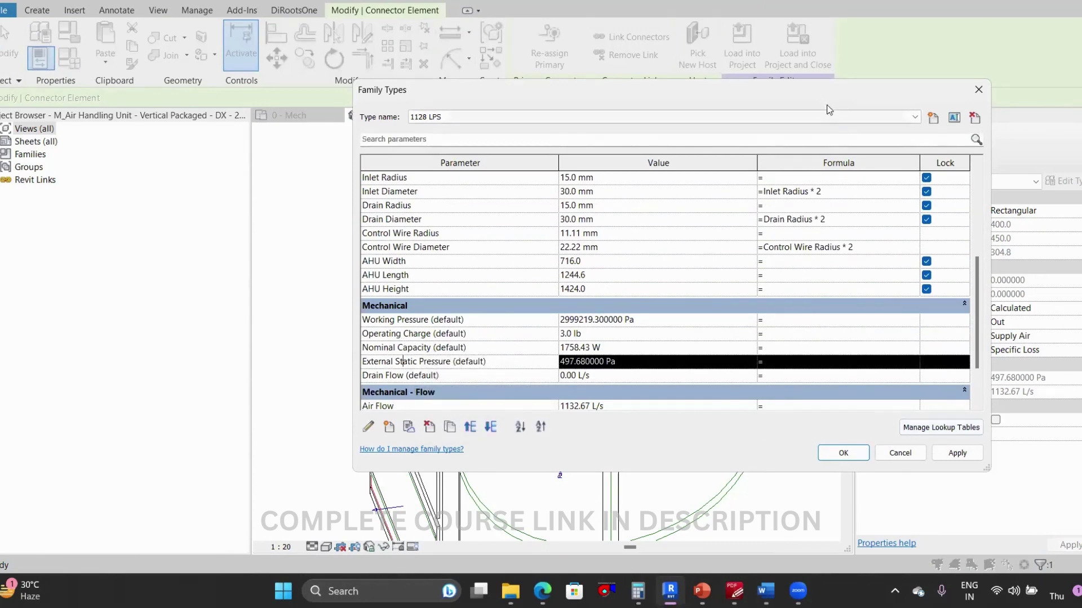
left_click_drag(819, 98, 630, 105)
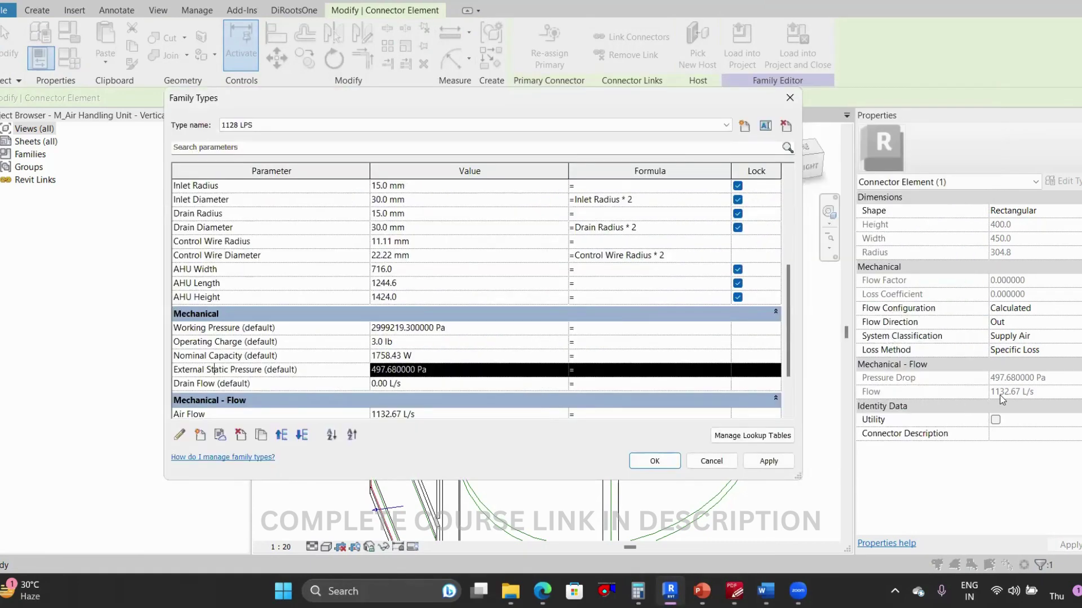
scroll(329, 356, "down", 3)
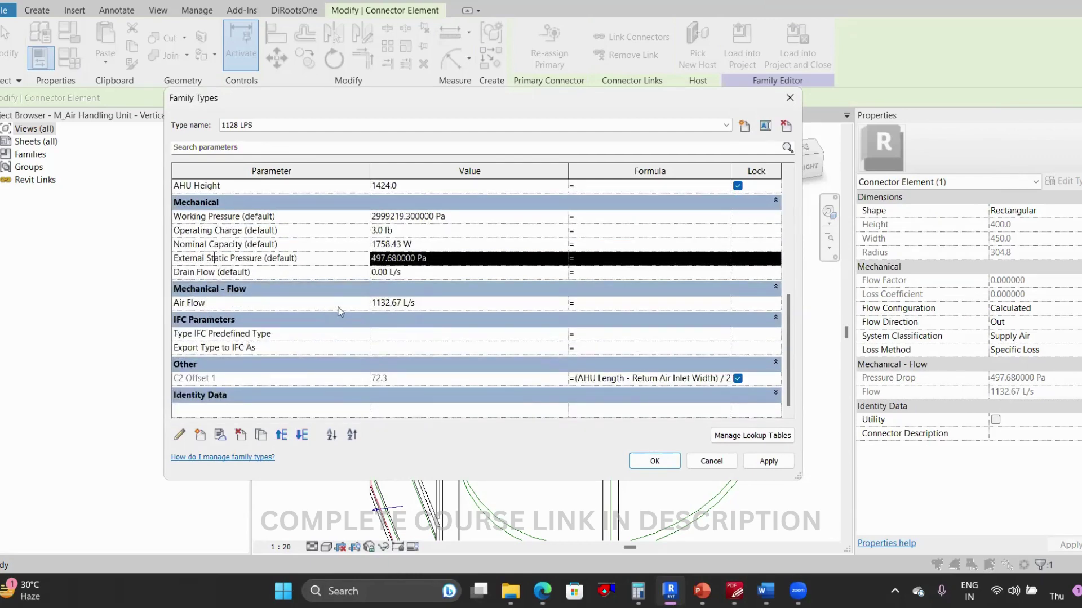
left_click(655, 461)
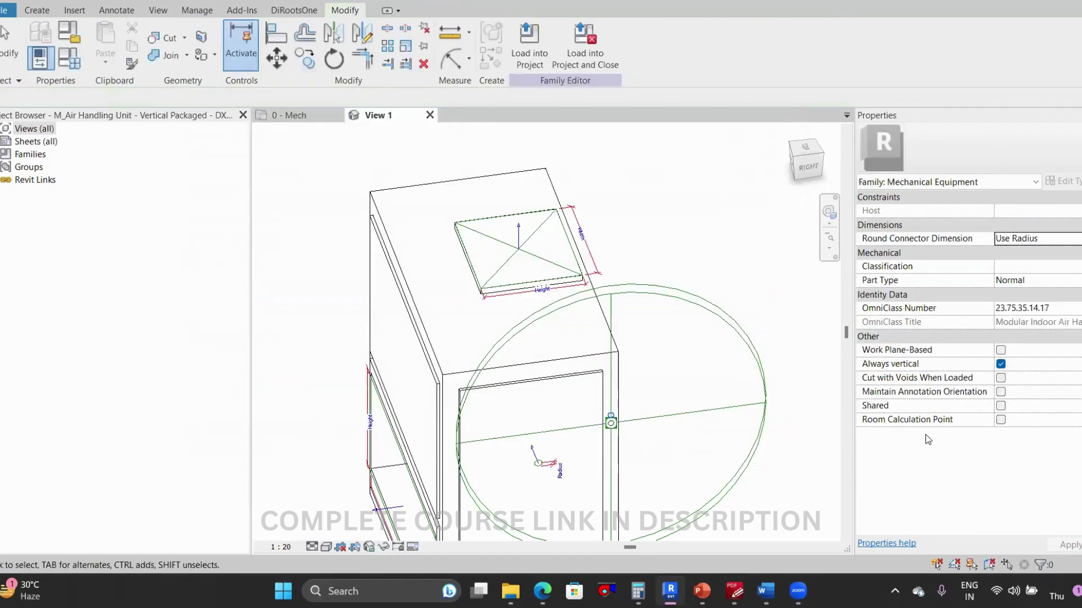
left_click(536, 251)
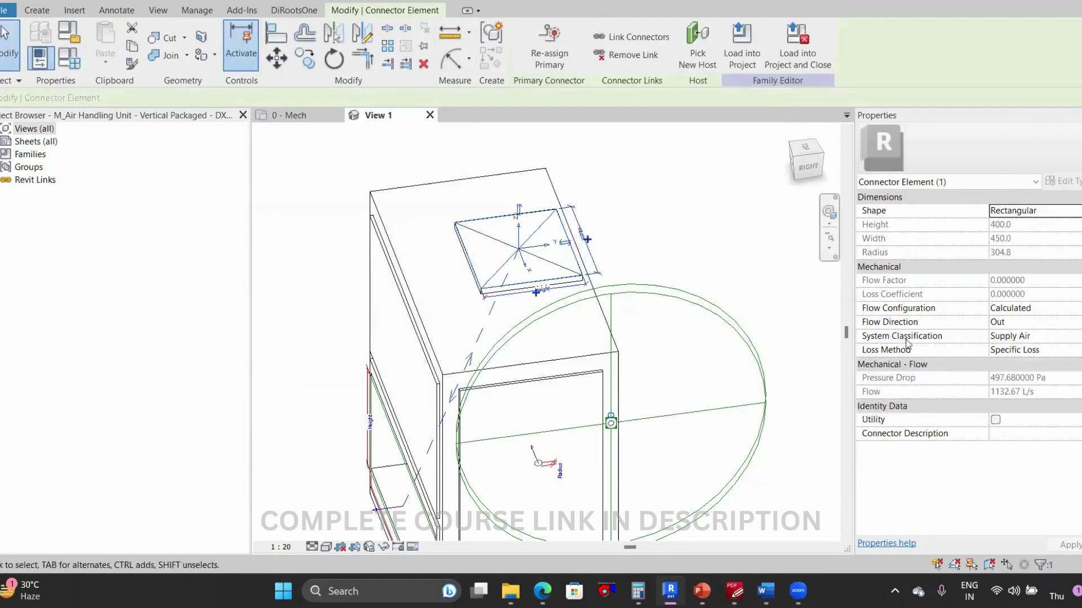
Close the air handling unit family unsaved and edit the corridor's M_Supply Diffuser - Rectangular Face Rectangular Neck family.
left_click(430, 116)
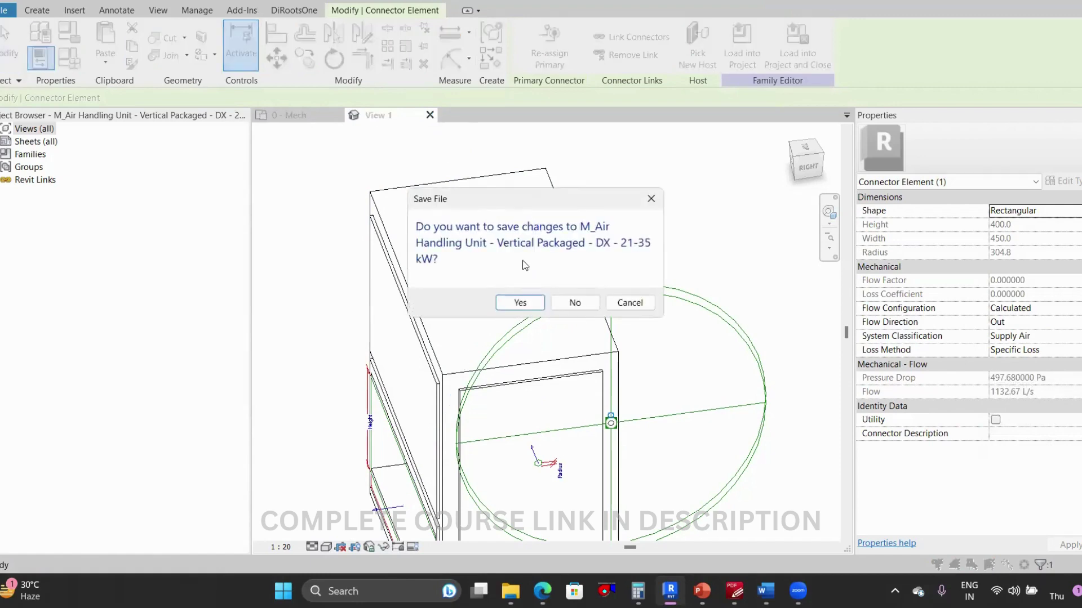
left_click(571, 302)
scroll(627, 252, "down", 4)
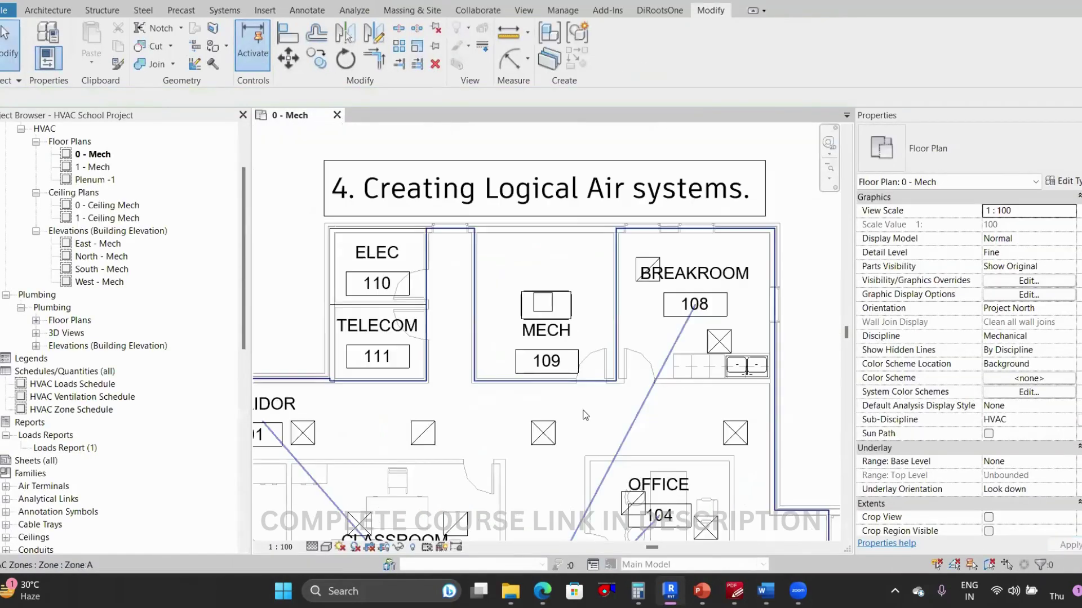
scroll(589, 331, "up", 2)
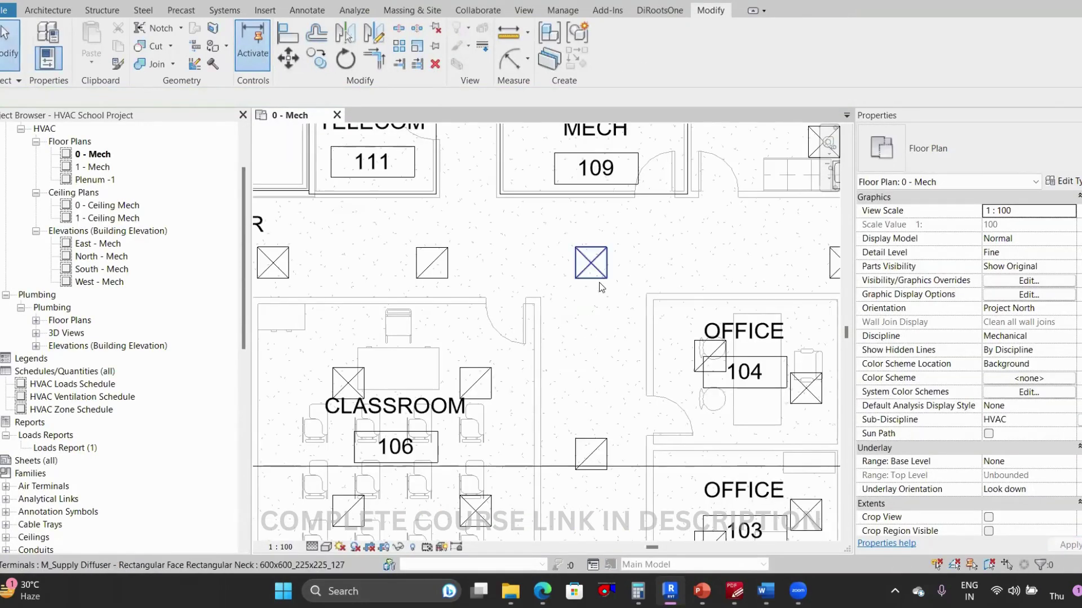
left_click(599, 282)
left_click(612, 45)
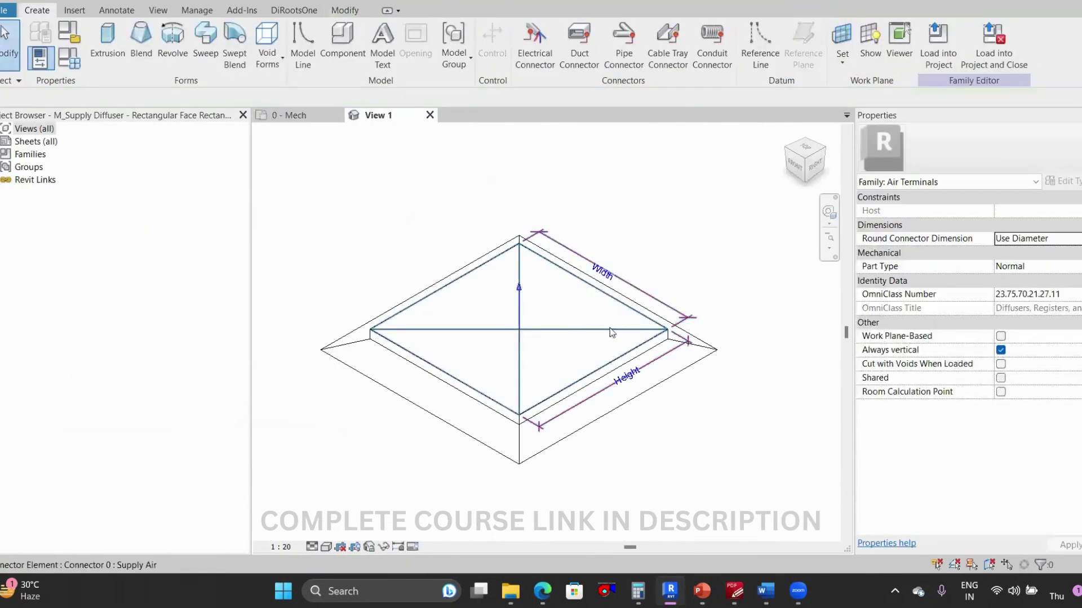
Check the diffuser connector's Preset flow configuration against a supply diffuser's flow in the project.
left_click(526, 328)
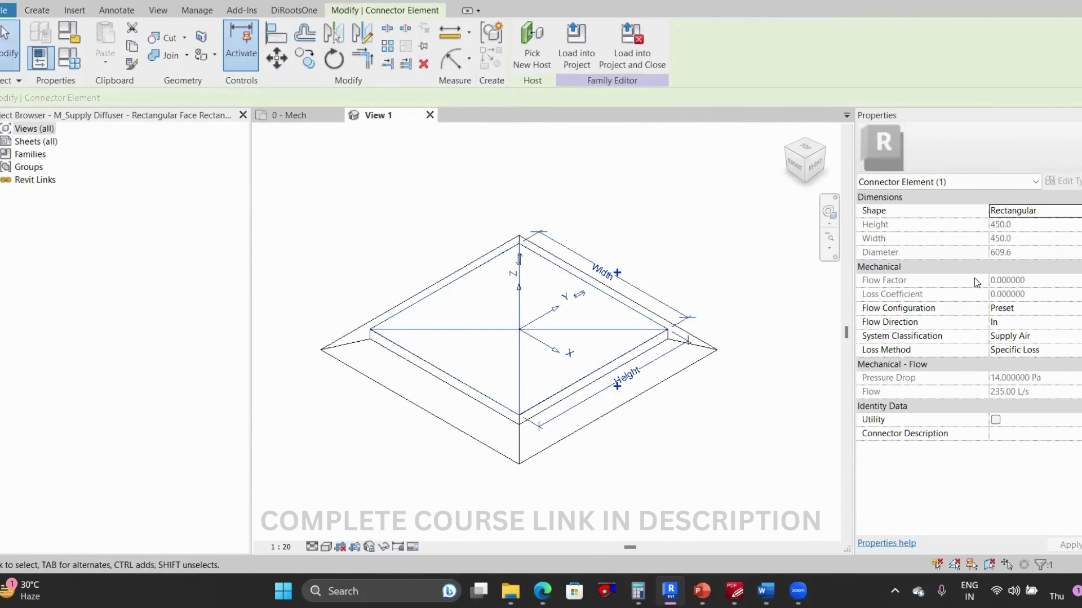
left_click(1026, 309)
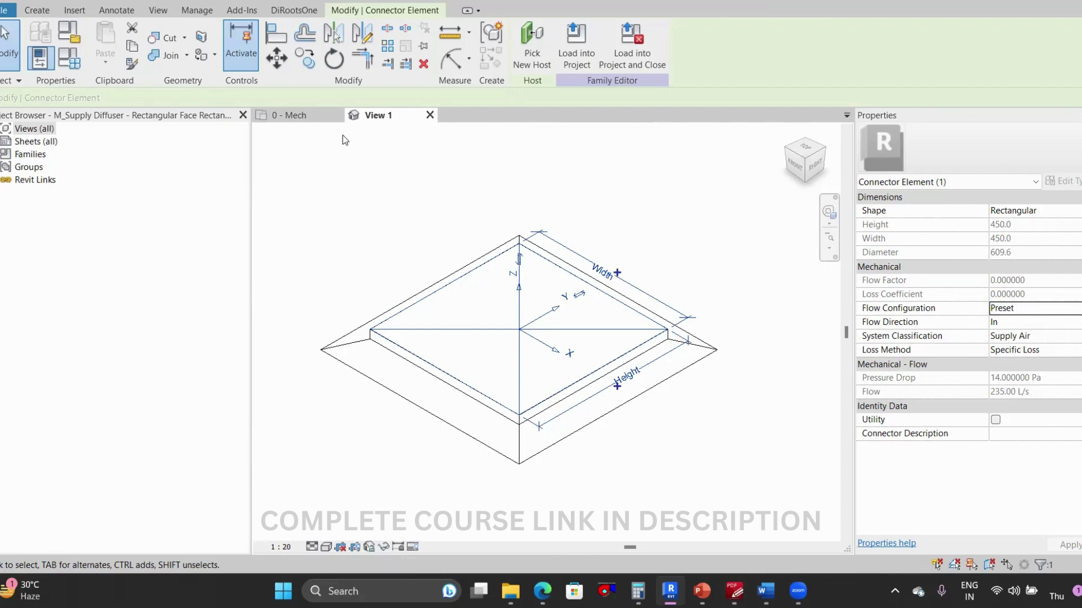
left_click(289, 115)
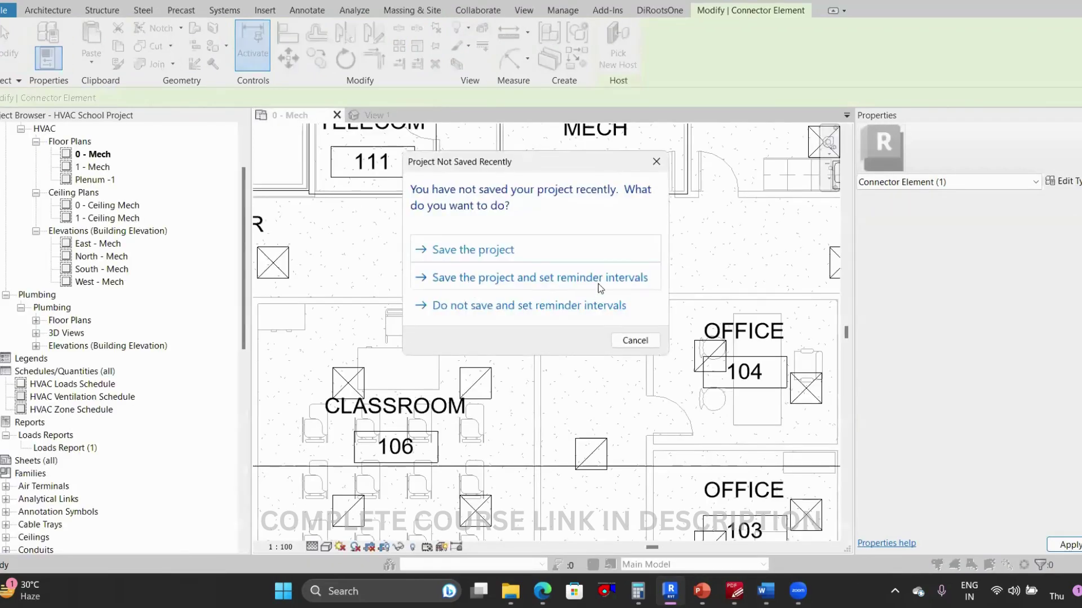
left_click(656, 162)
left_click(591, 263)
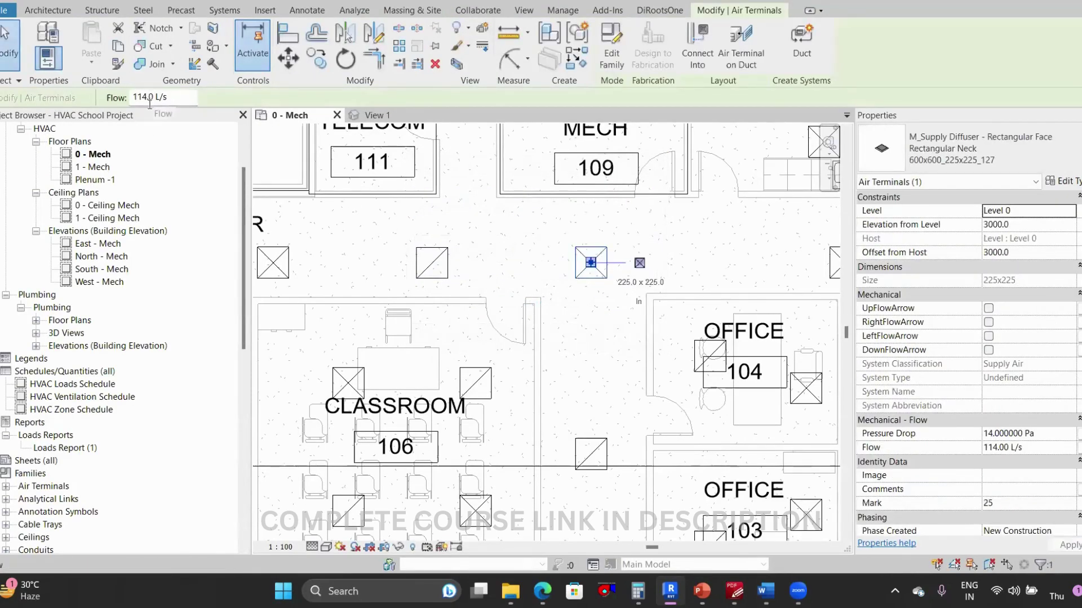
left_click(376, 115)
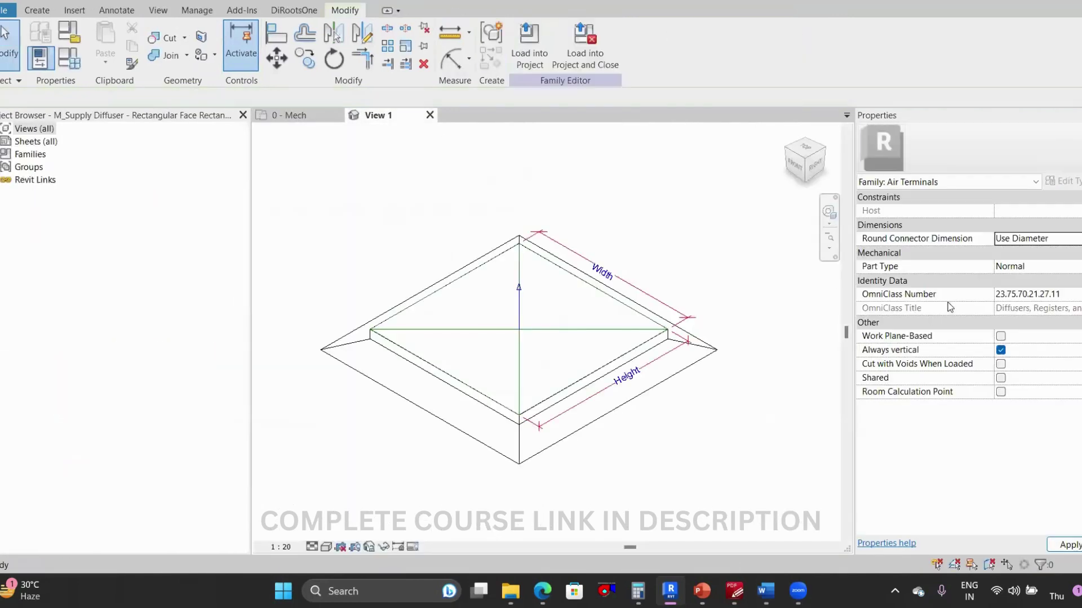
Confirm the connector's In flow direction and Specific Loss method, then load the family into the project.
left_click(572, 324)
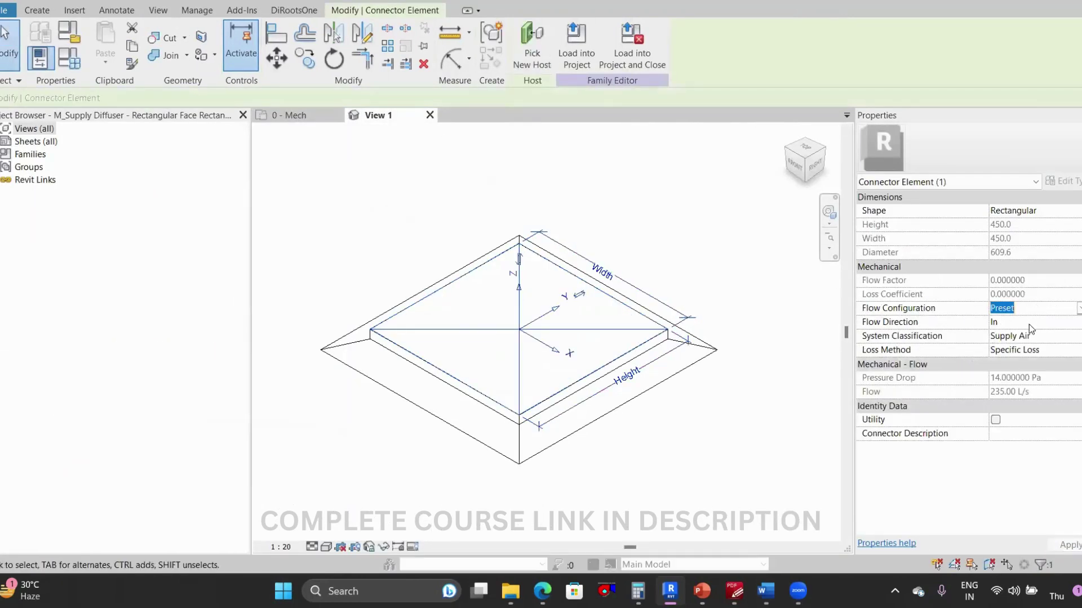
left_click(1029, 322)
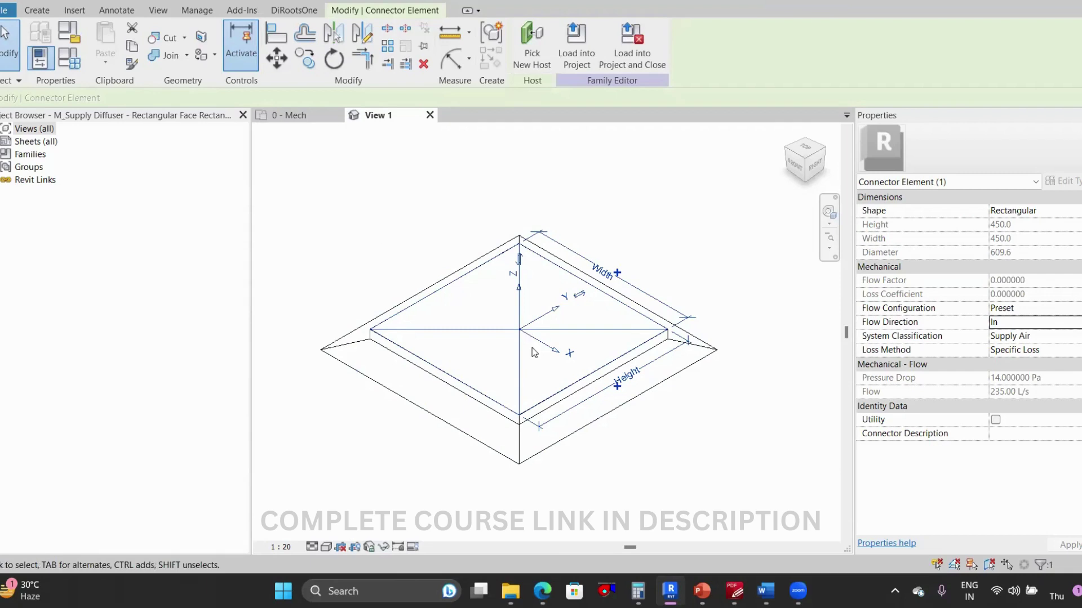
left_click(1071, 354)
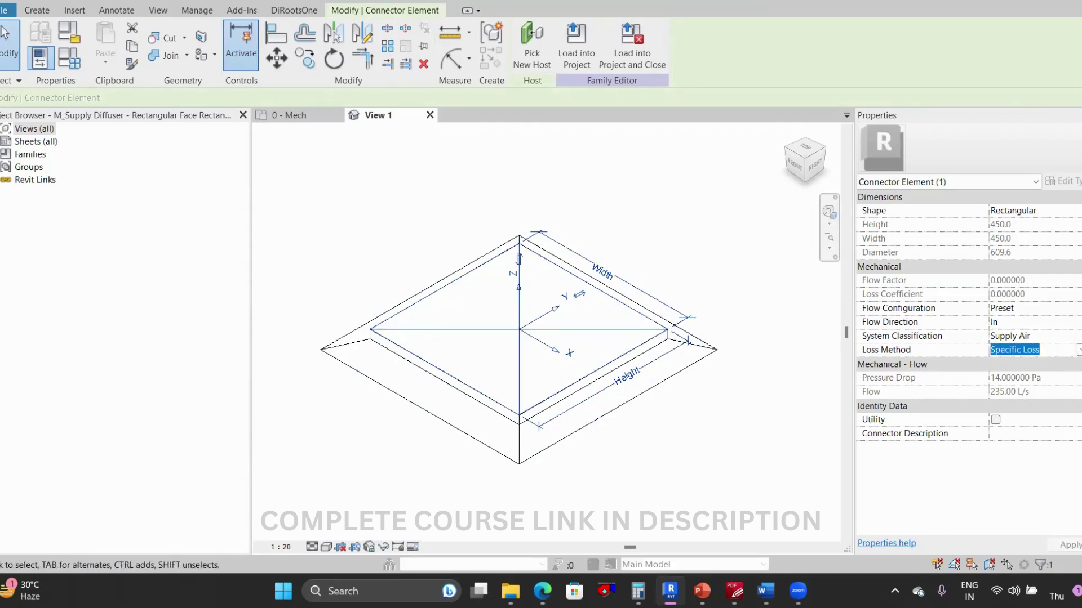
left_click(1077, 349)
left_click(1027, 384)
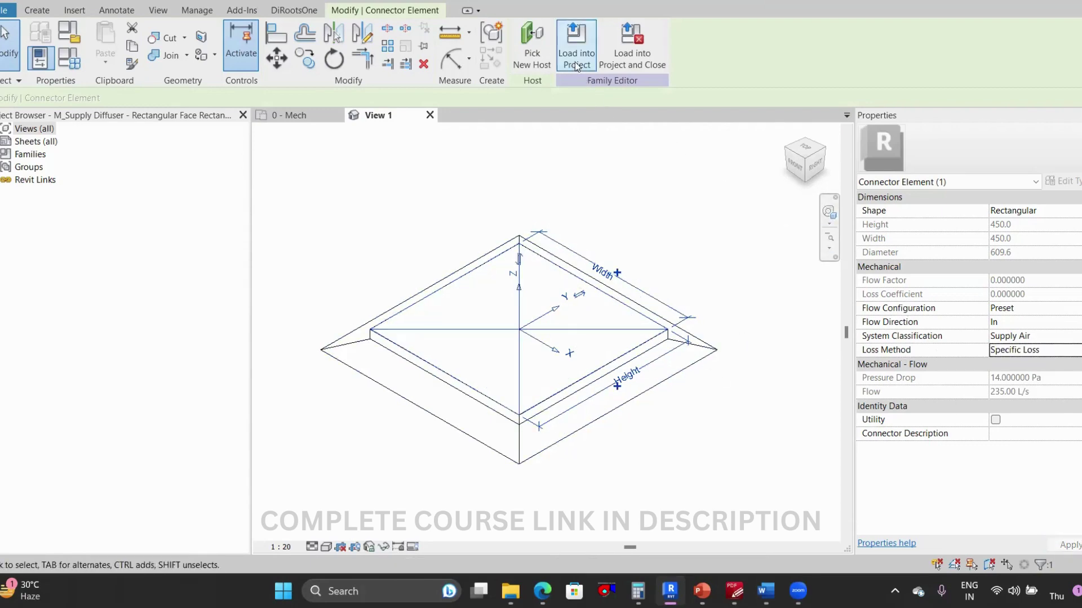
left_click(576, 45)
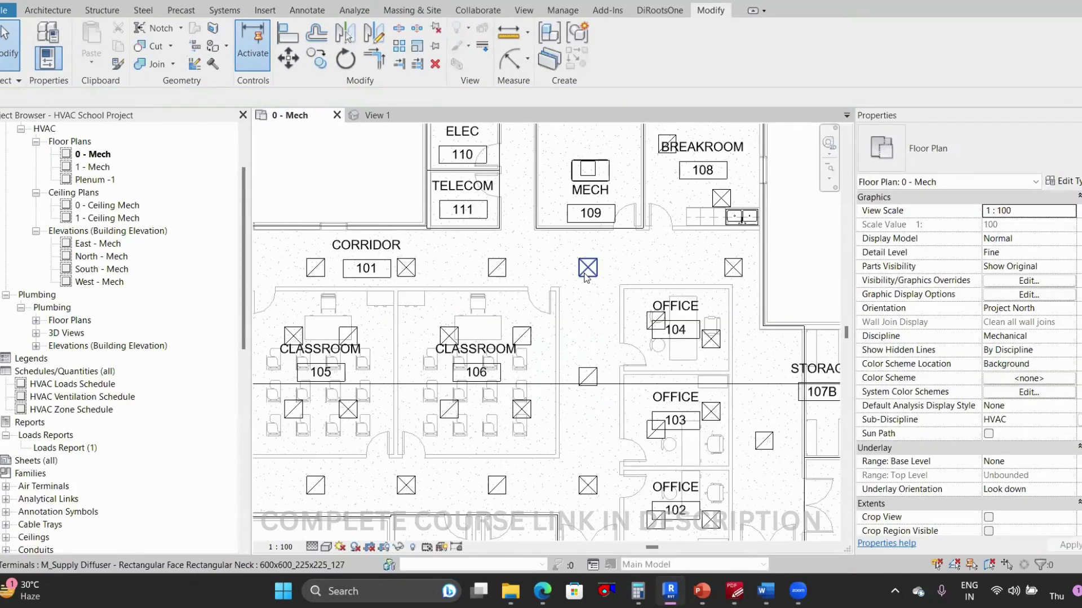
Widen the 0 - Mech plan view and select supply diffuser mark 37 above Office 104.
scroll(587, 284, "down", 1)
scroll(586, 284, "down", 3)
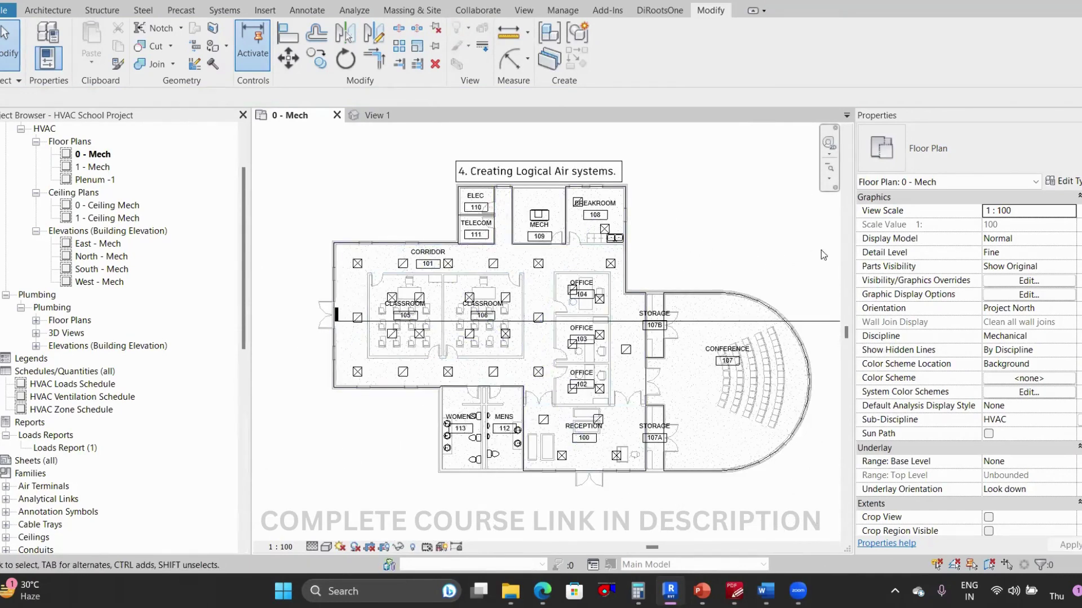
left_click_drag(853, 275, 886, 276)
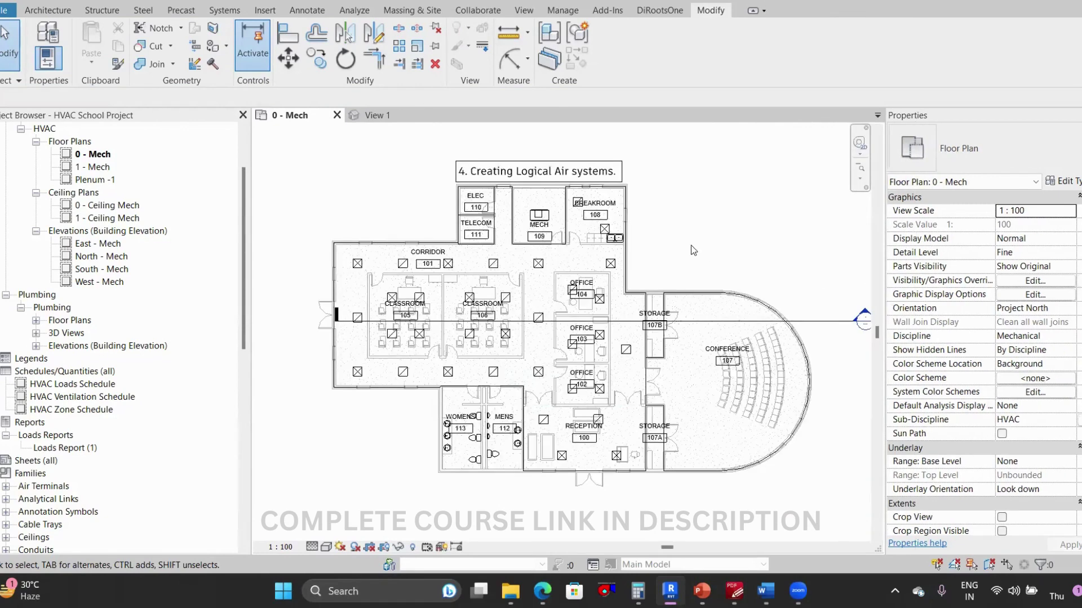
scroll(711, 252, "up", 2)
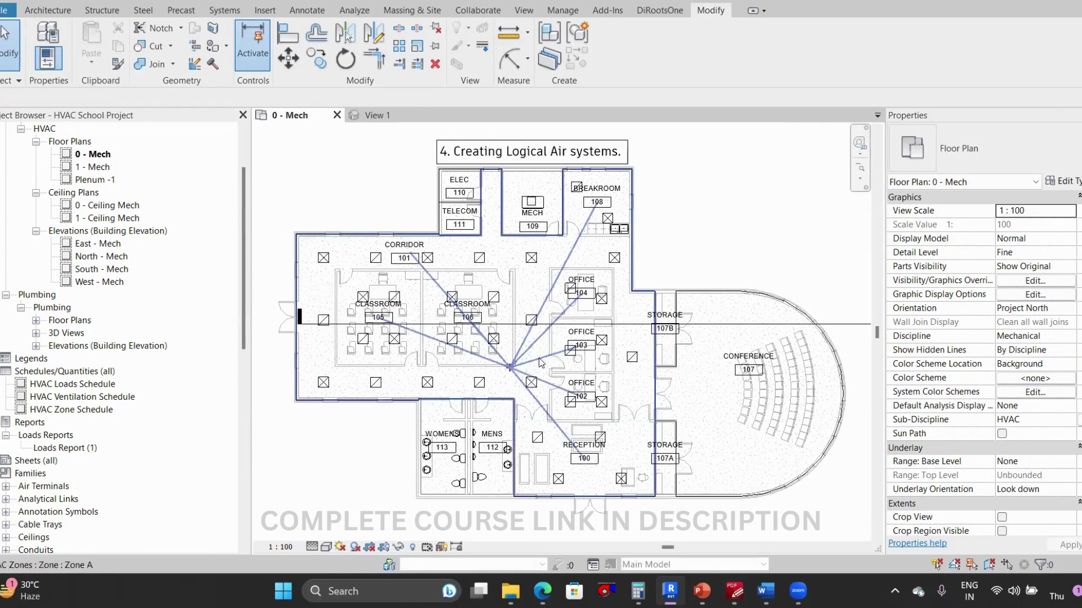
scroll(524, 267, "up", 1)
left_click(527, 260)
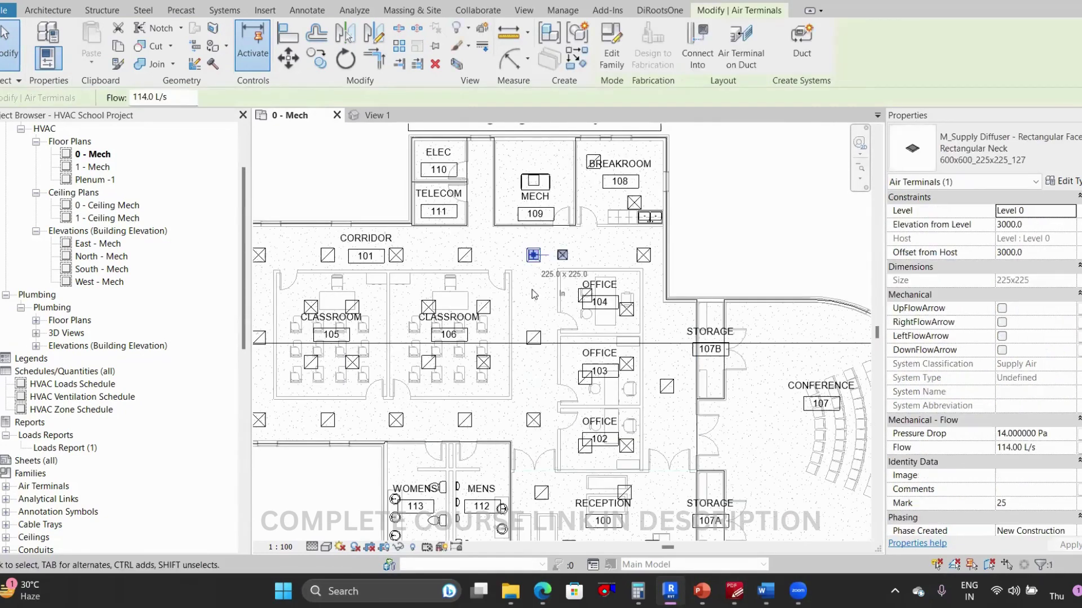
middle_click_drag(527, 271, 562, 275)
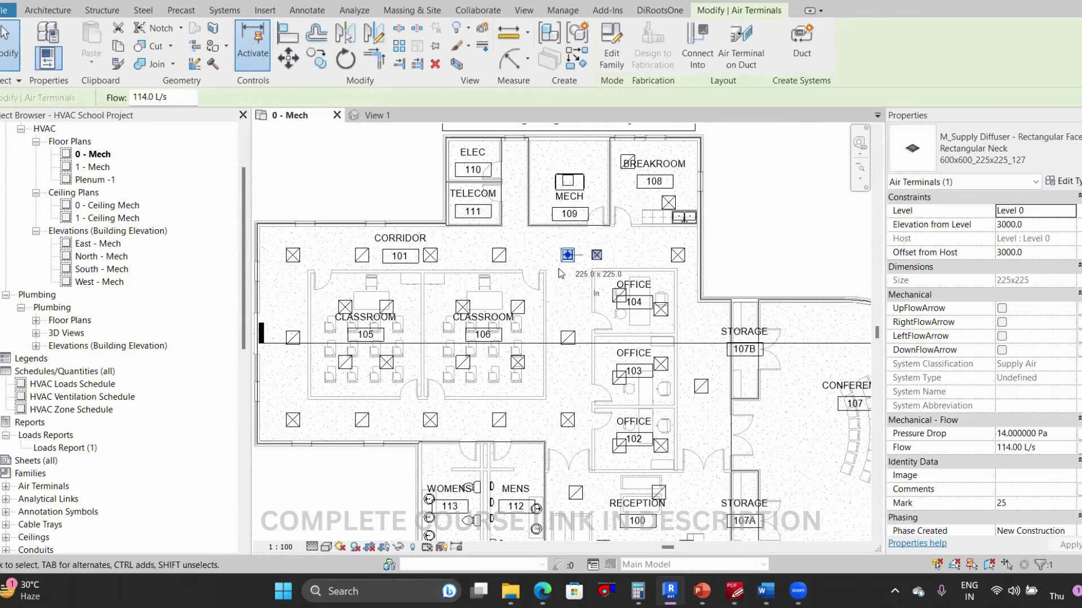
scroll(561, 275, "down", 2)
scroll(567, 267, "up", 3)
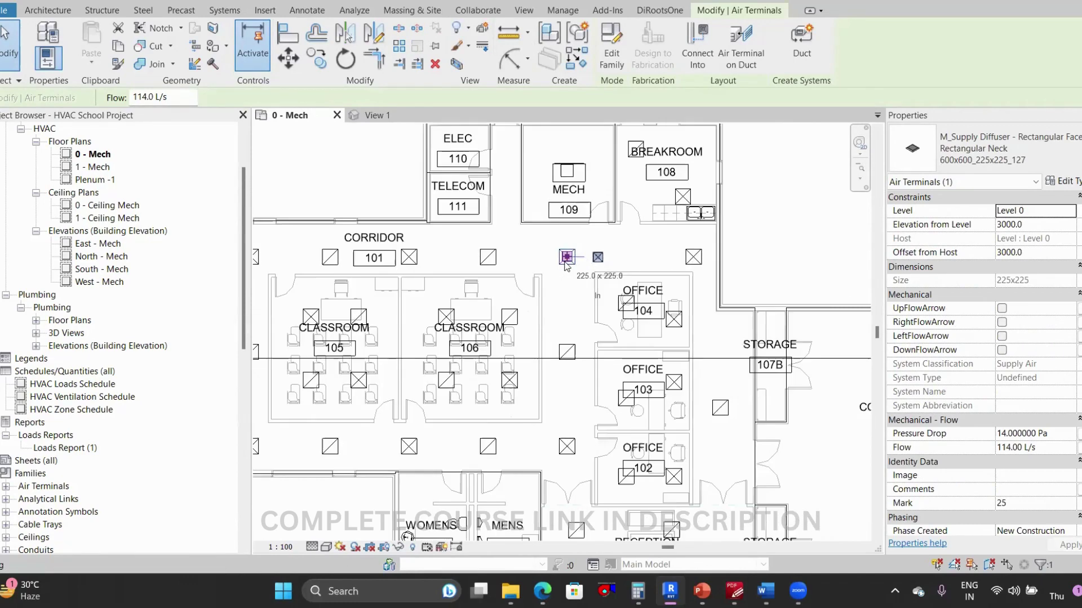
left_click(693, 257)
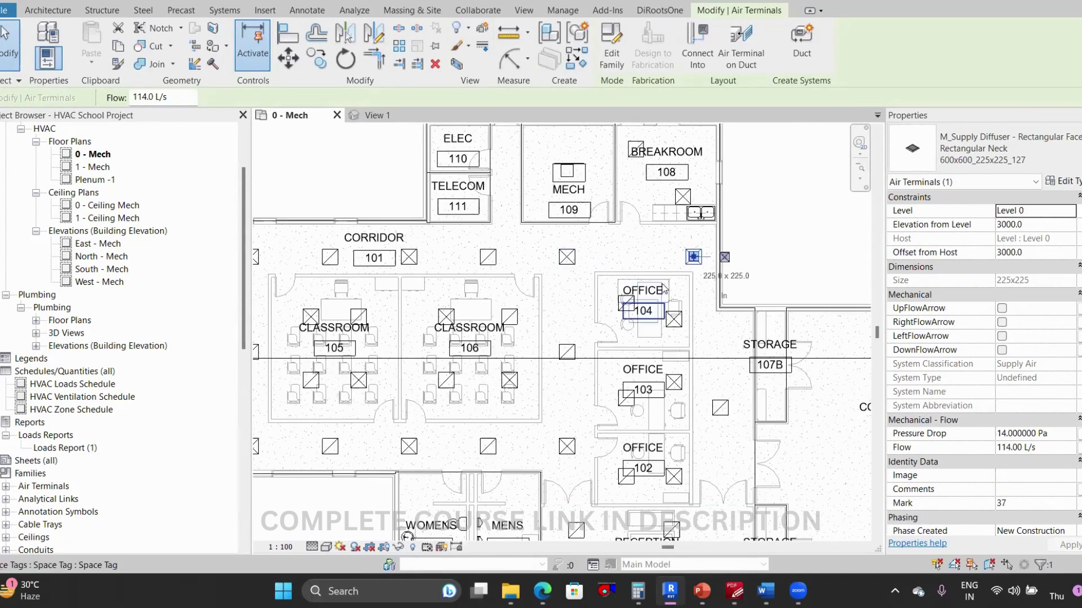
Create a Supply Air duct system named 'Zone A' from the selected diffuser.
left_click(807, 54)
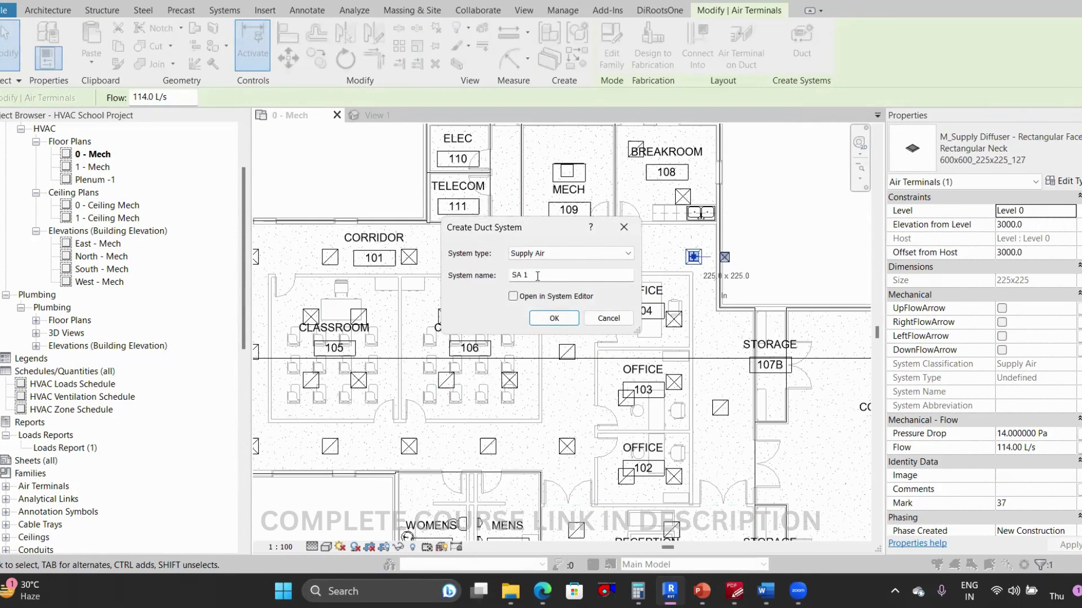
left_click_drag(537, 276, 498, 276)
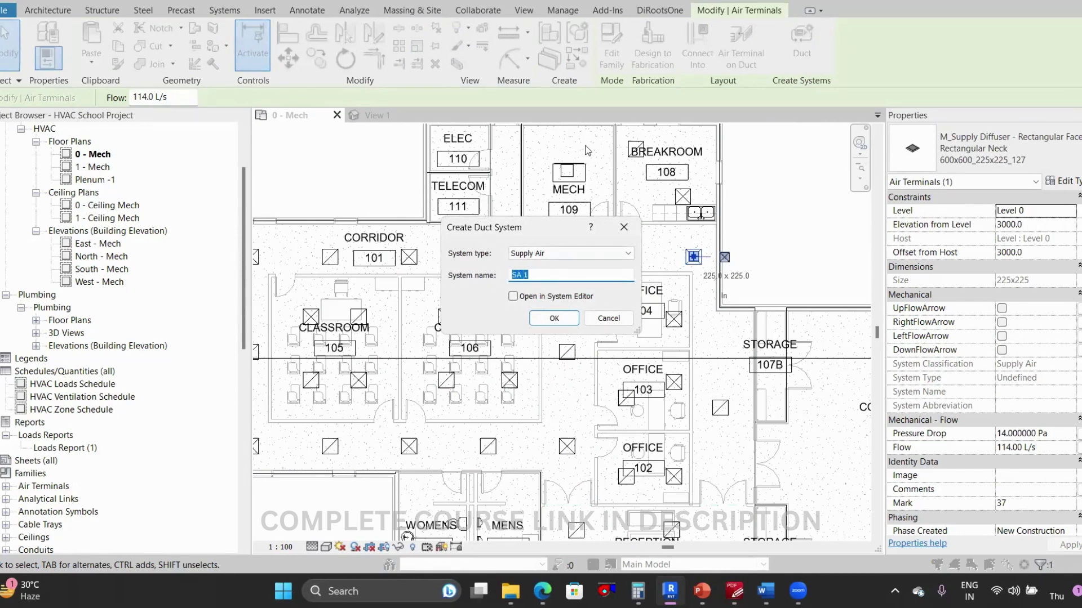
type("Zone A")
left_click(554, 319)
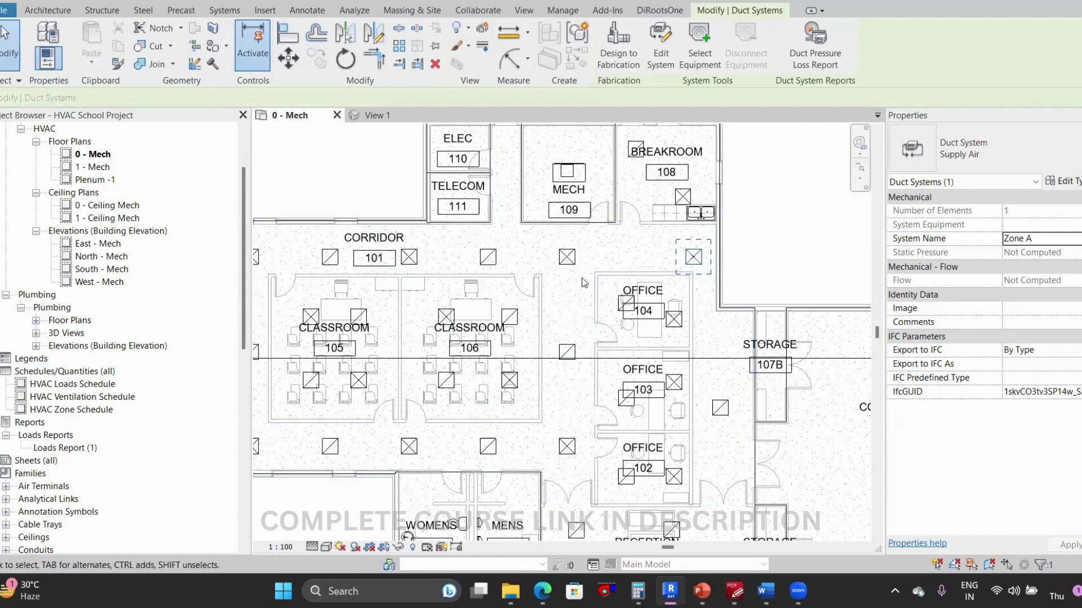
scroll(584, 279, "down", 1)
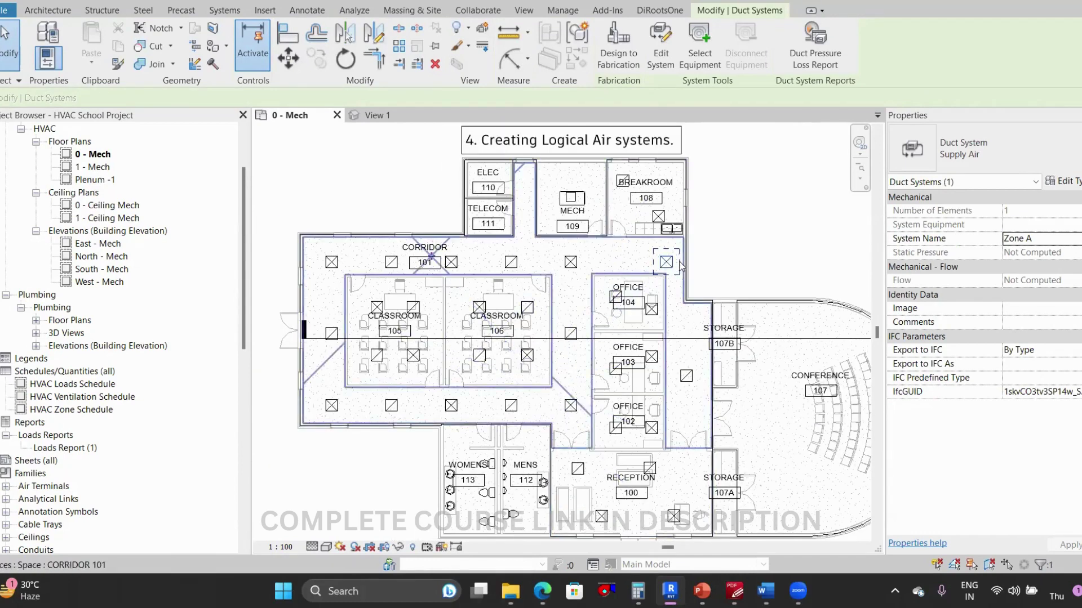
scroll(665, 269, "up", 2)
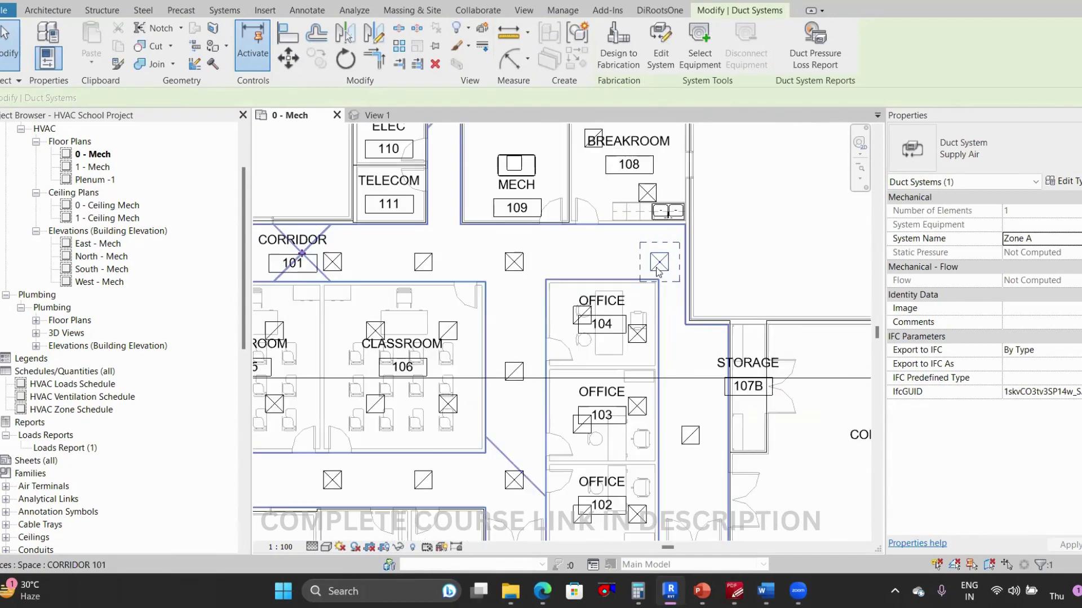
Start adding elements to Zone A and pan the plan to Classrooms 105 and 106.
left_click(668, 63)
scroll(600, 260, "down", 3)
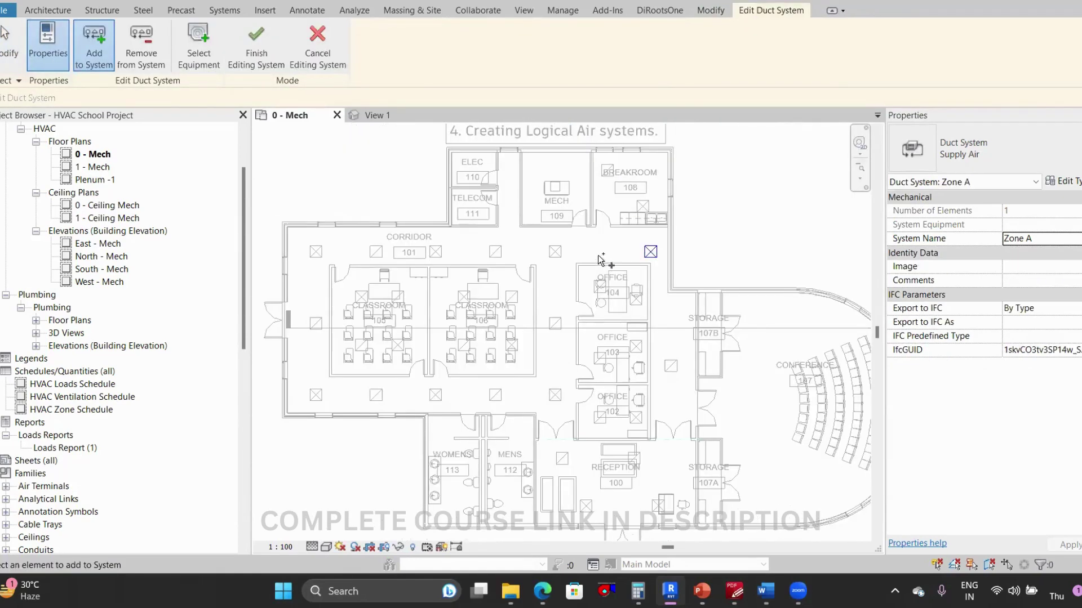
scroll(445, 268, "up", 2)
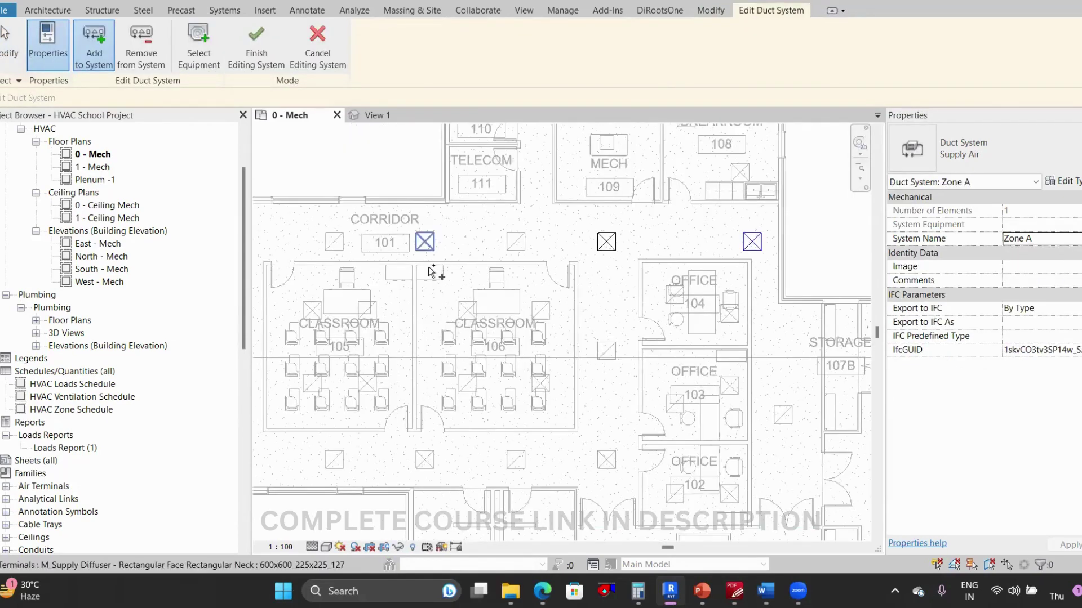
middle_click_drag(431, 273, 572, 244)
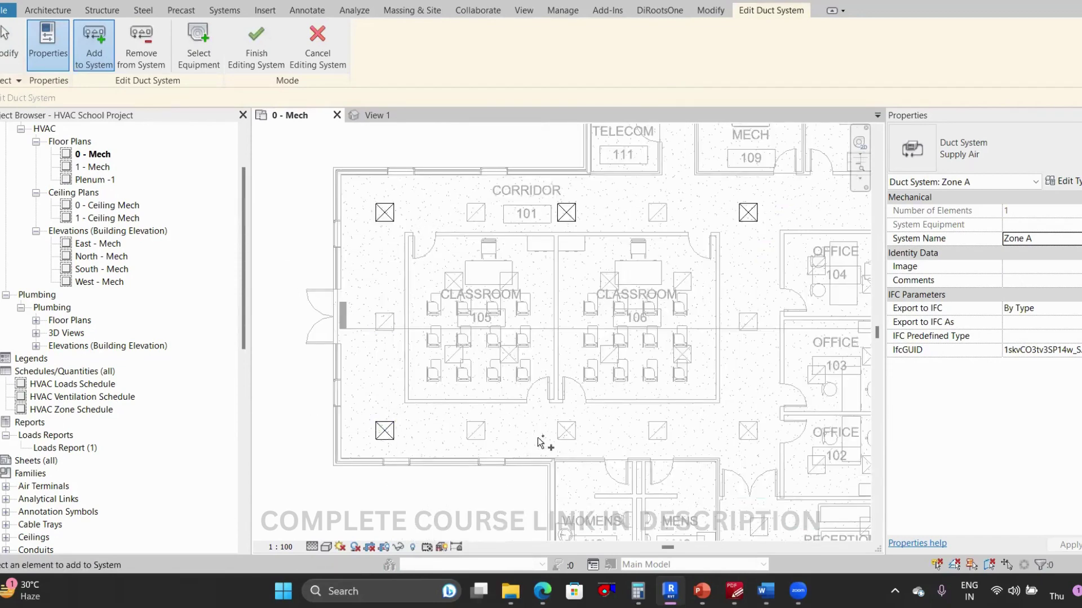
middle_click_drag(629, 456, 605, 392)
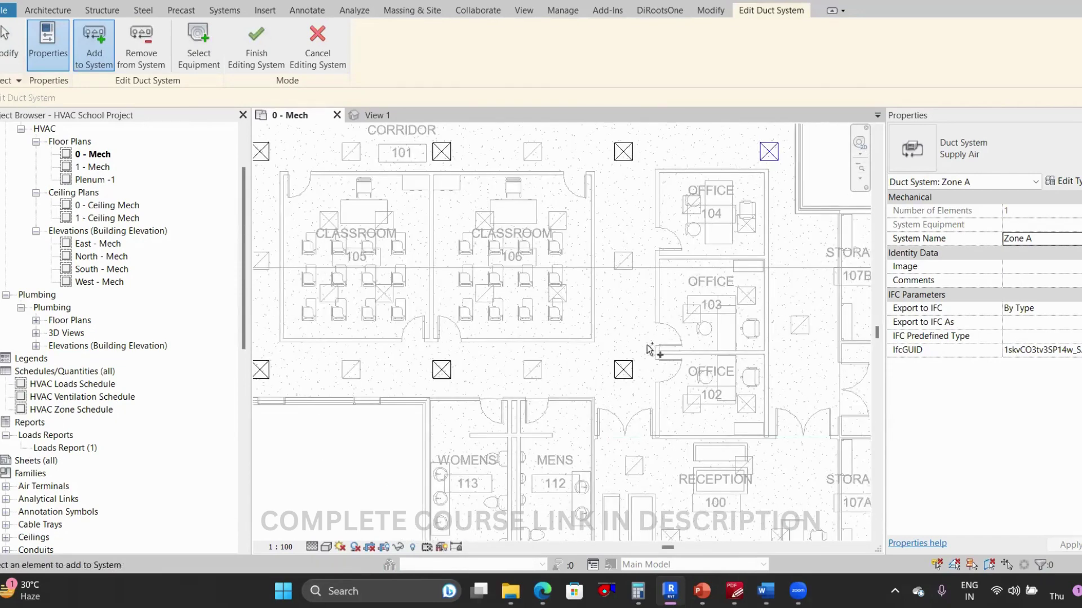
scroll(649, 349, "down", 1)
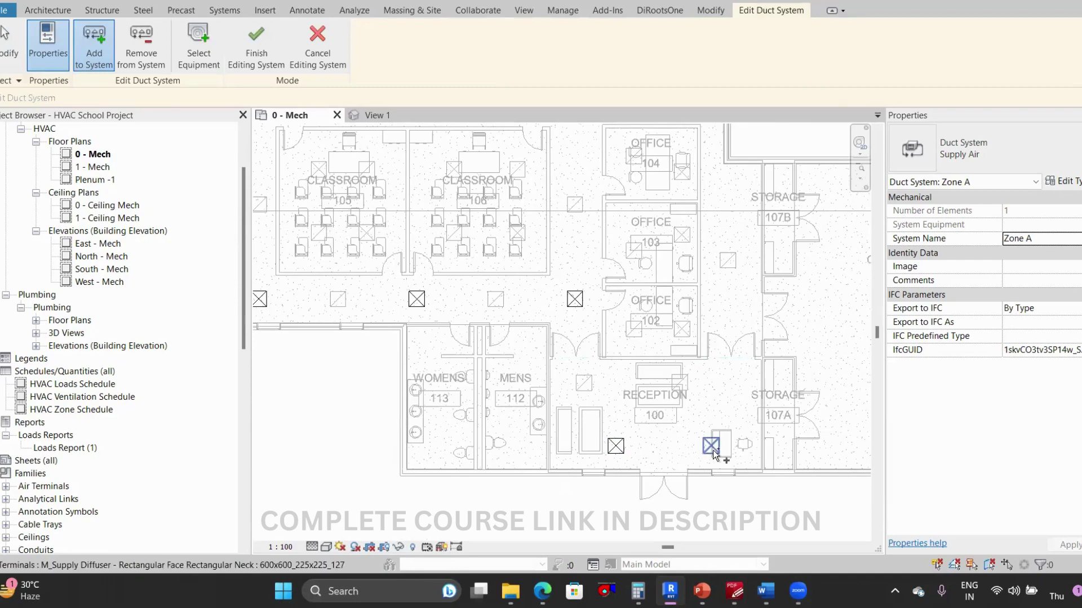
middle_click_drag(704, 385, 702, 468)
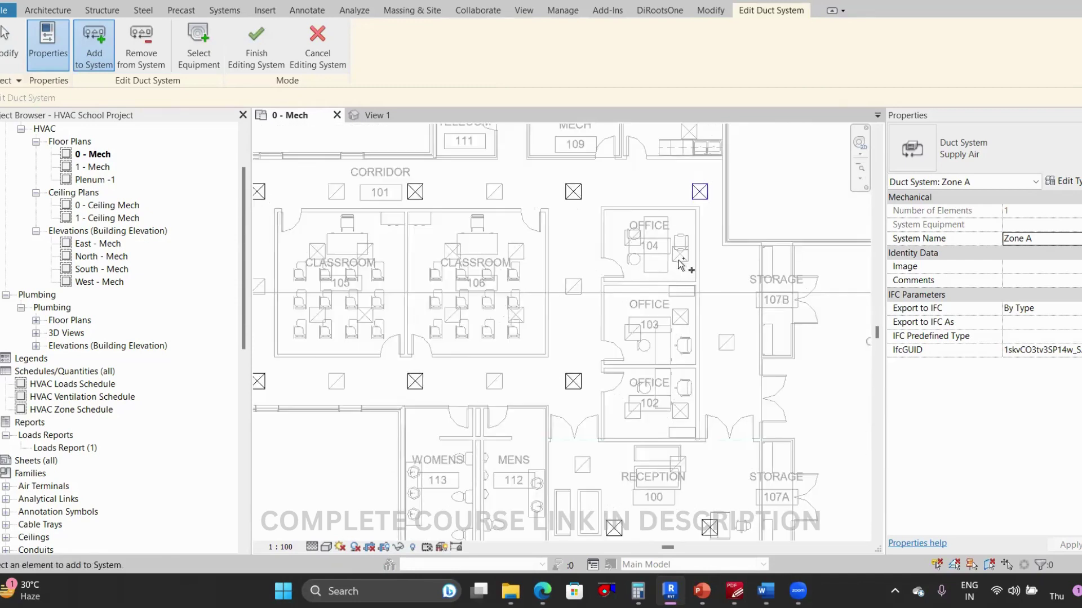
scroll(679, 262, "up", 1)
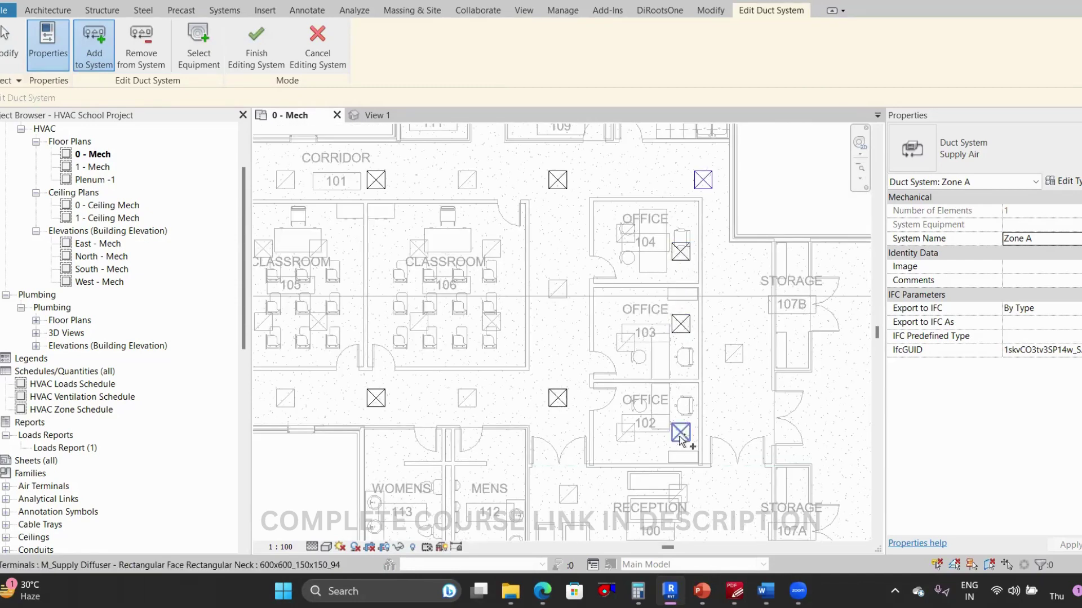
middle_click_drag(440, 317, 517, 340)
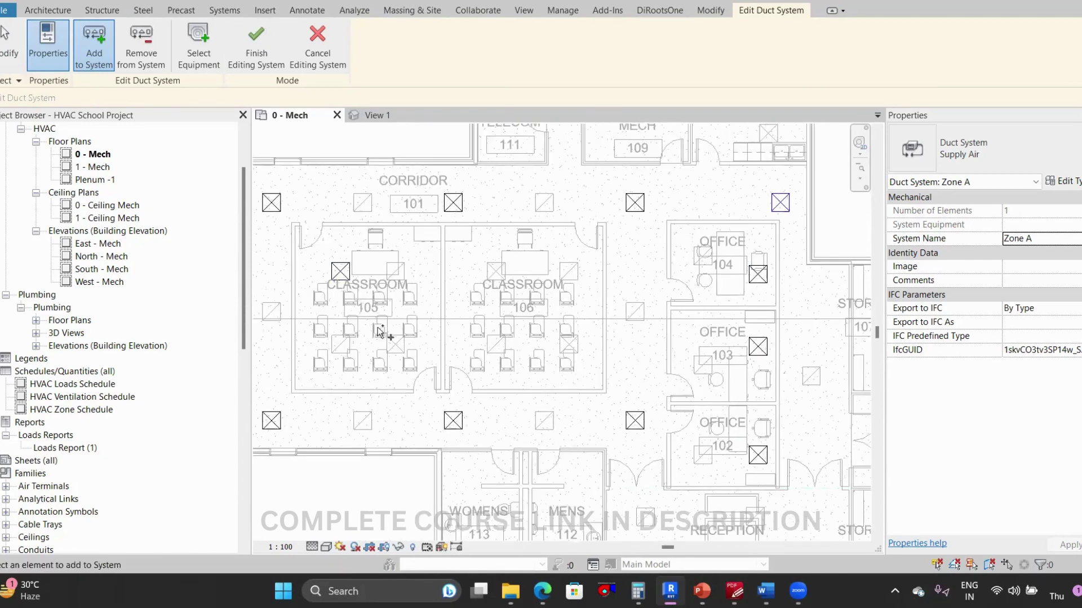
Add the Classroom 105, both Classroom 106 and the Breakroom 108 diffusers to Zone A.
left_click(396, 343)
left_click(495, 272)
left_click(569, 345)
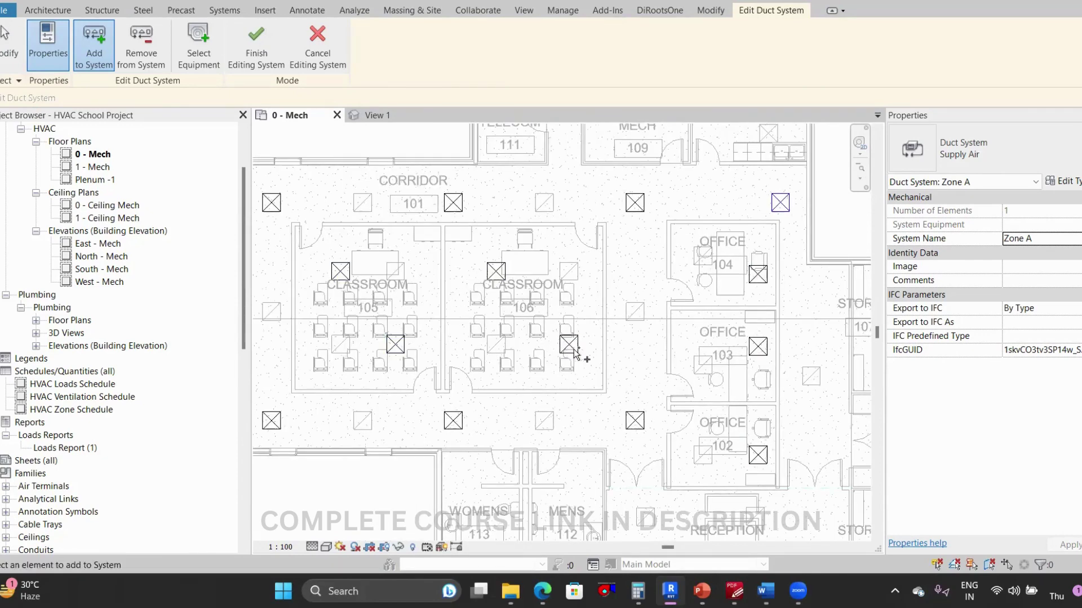
scroll(574, 353, "down", 3)
scroll(701, 215, "up", 4)
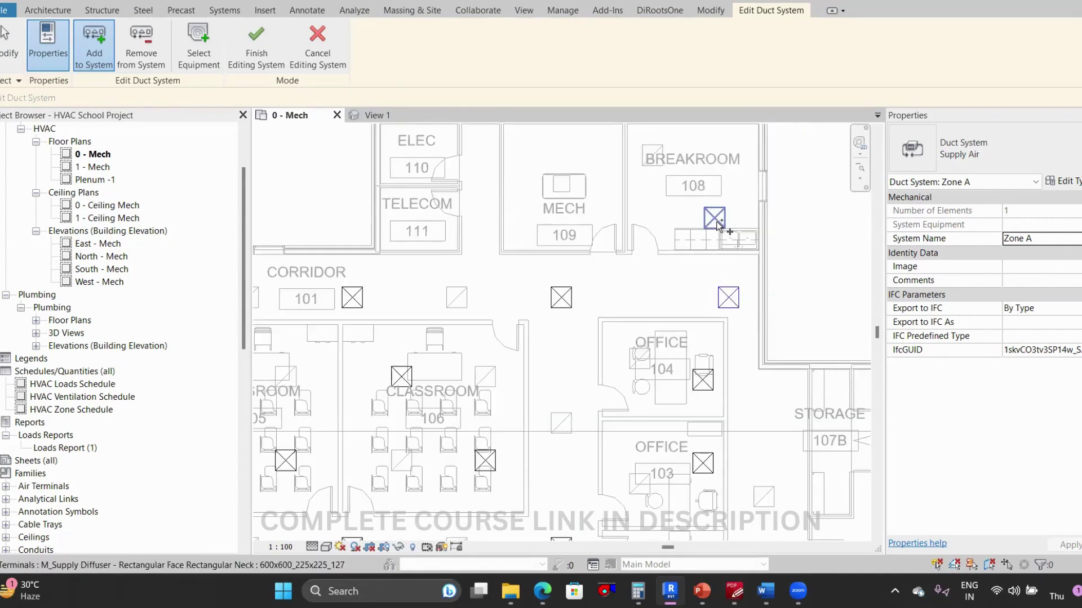
left_click(715, 221)
scroll(628, 316, "down", 3)
scroll(606, 330, "up", 2)
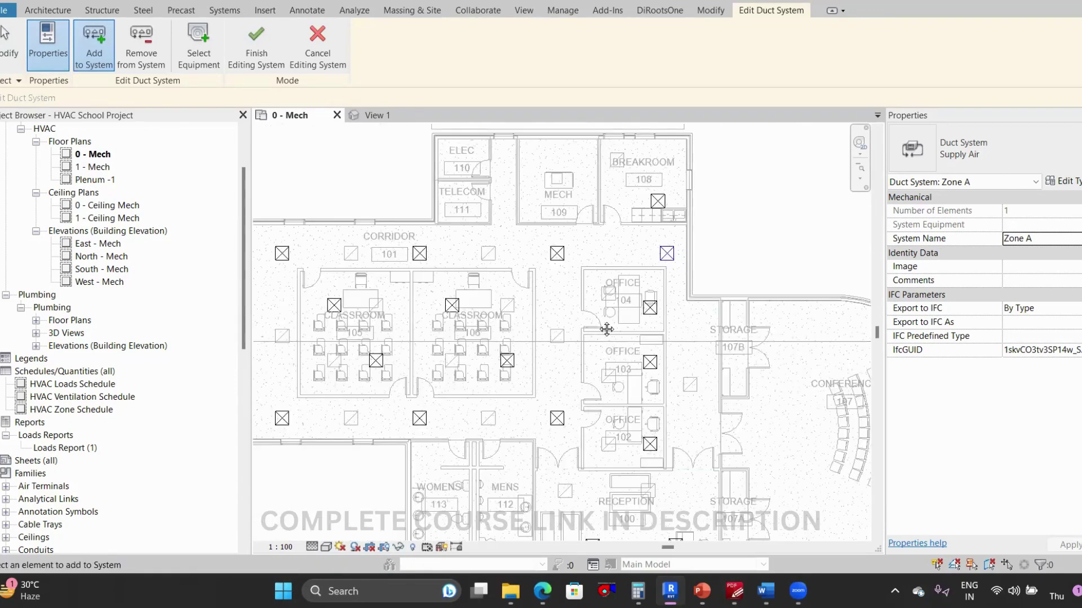
middle_click_drag(541, 403, 586, 370)
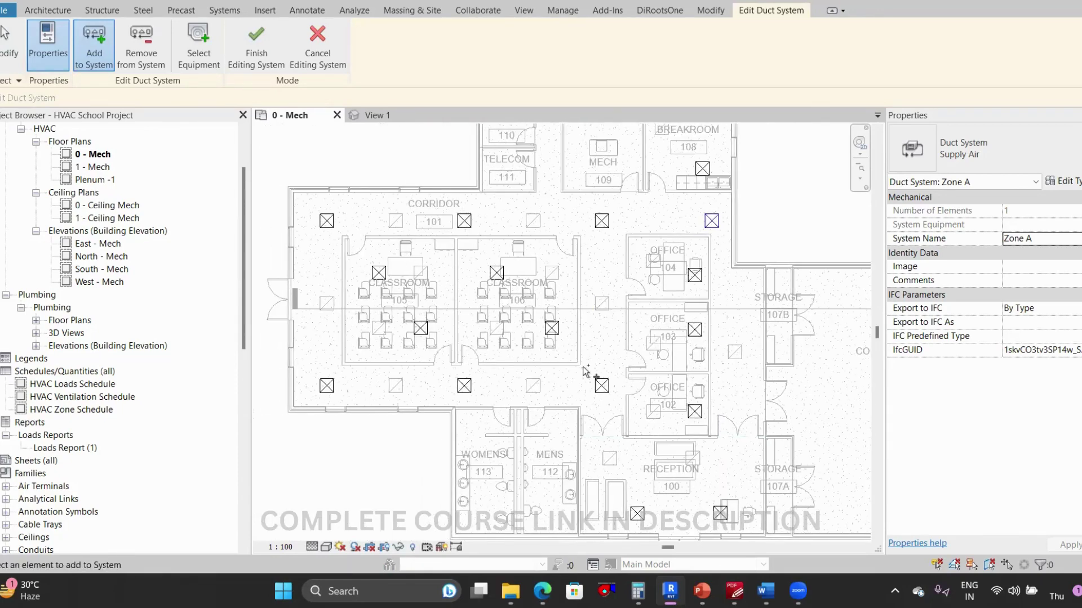
scroll(606, 428, "down", 2)
scroll(609, 412, "up", 2)
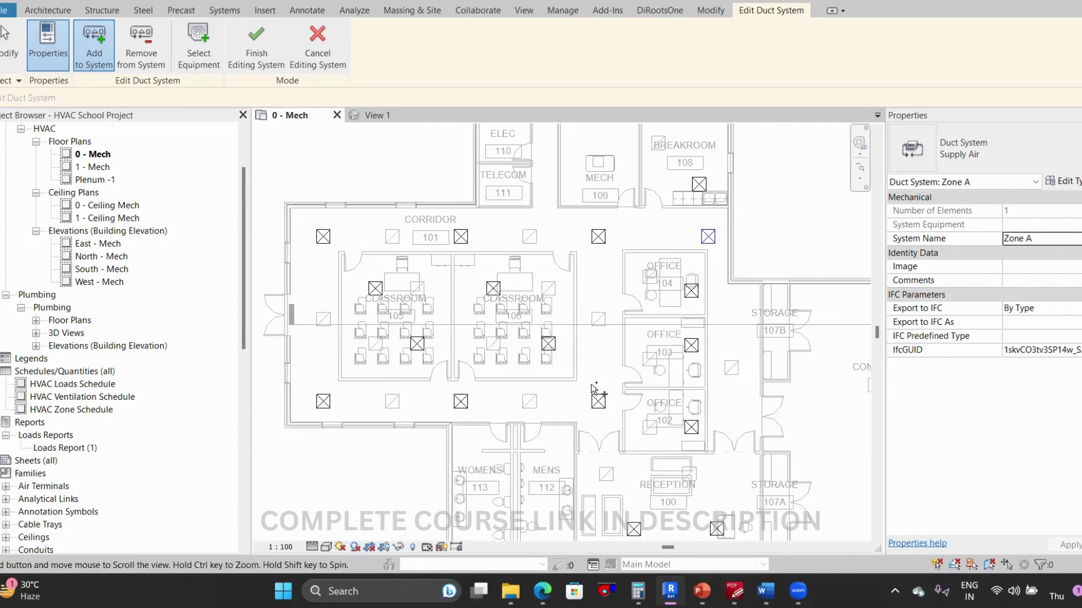
Assign the 1880 LPS Mech 109 air handling unit as Zone A's equipment and finish editing.
left_click(205, 74)
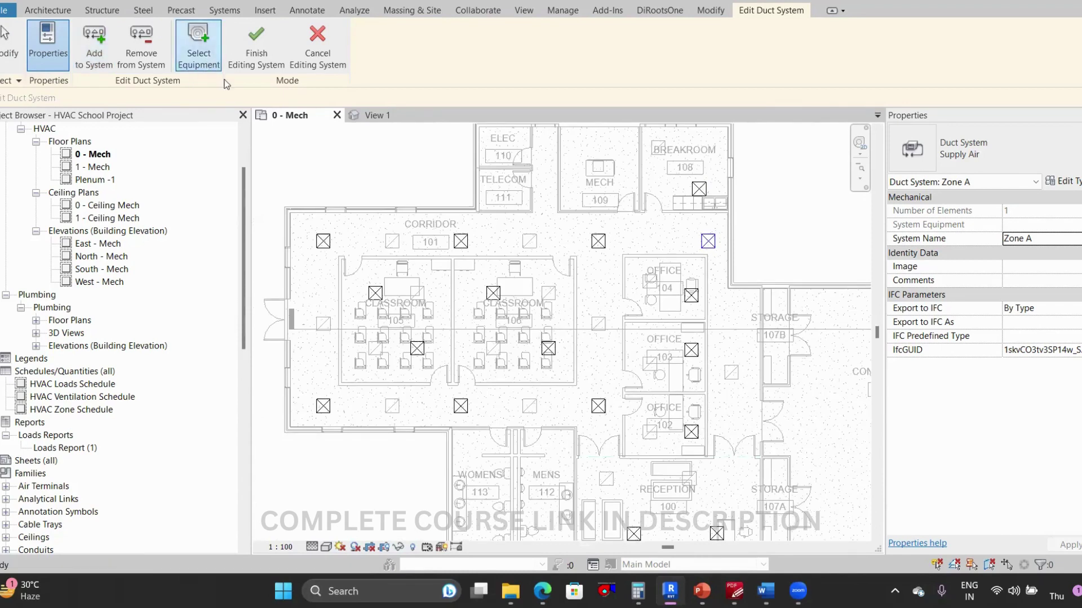
left_click(584, 170)
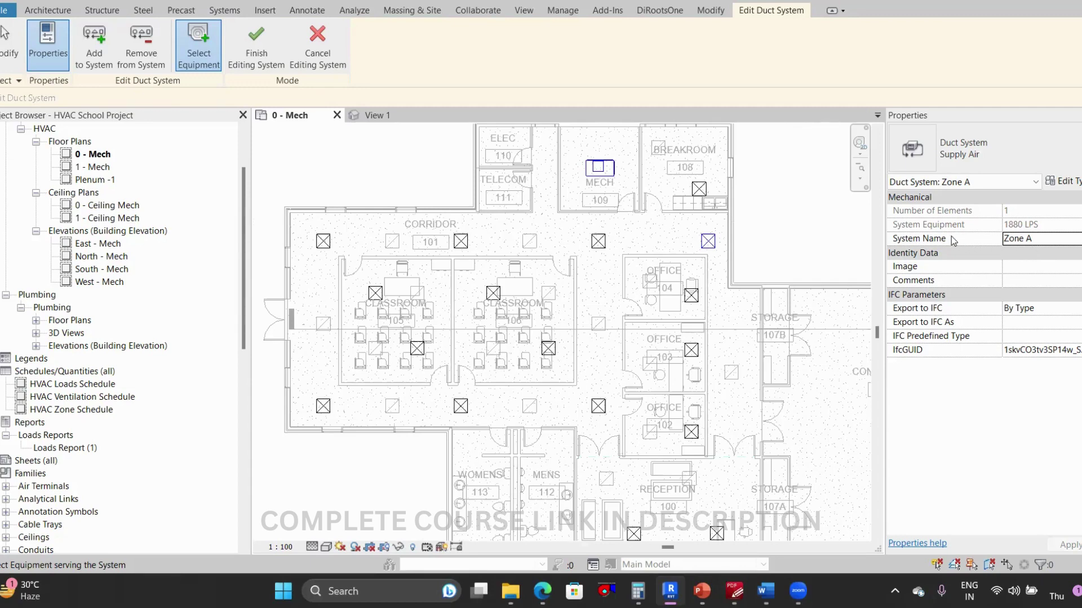
left_click(255, 52)
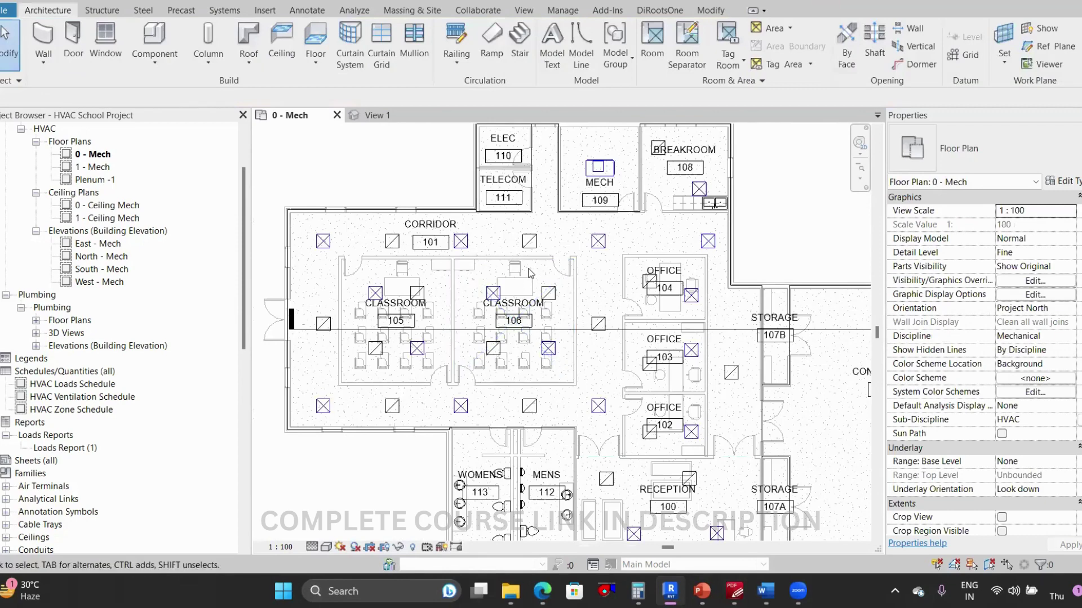
Select the Zone A duct system and confirm it holds 17 elements served by 1880 LPS equipment.
scroll(604, 269, "down", 2)
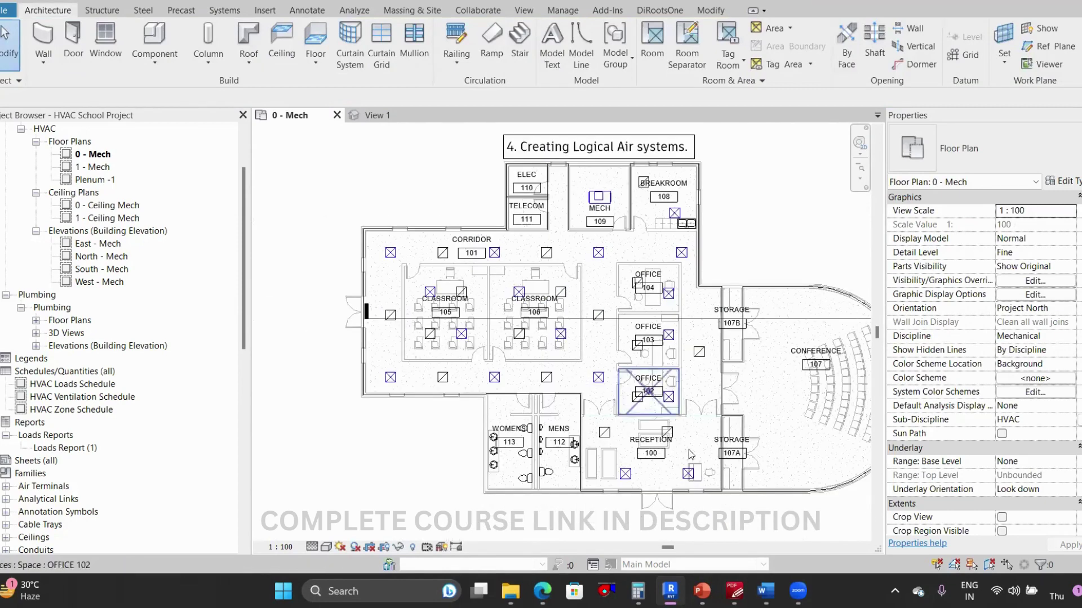
scroll(565, 387, "up", 2)
scroll(564, 386, "up", 2)
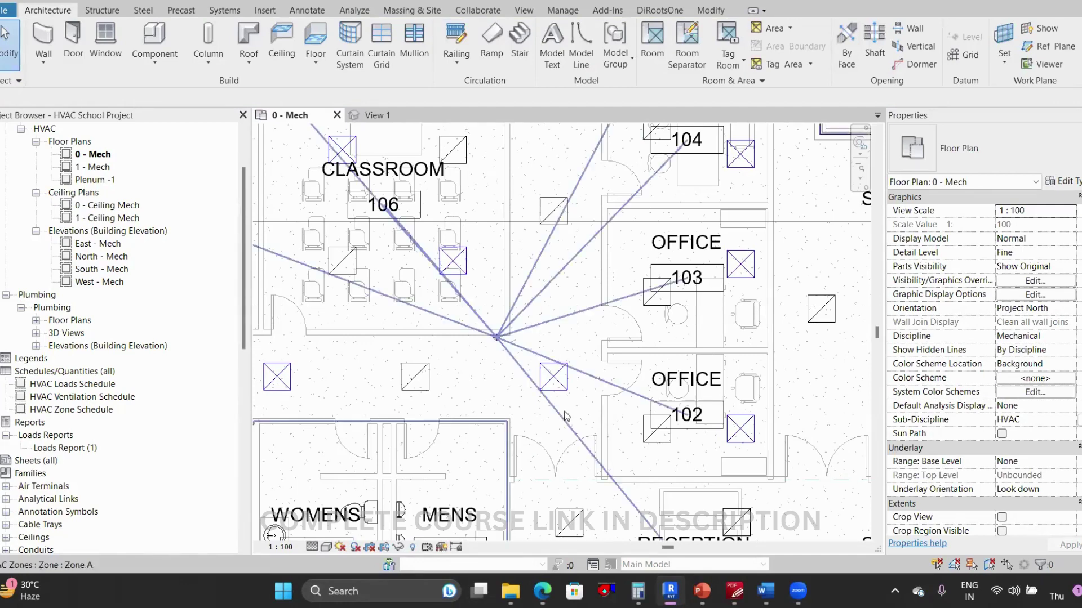
scroll(569, 414, "down", 2)
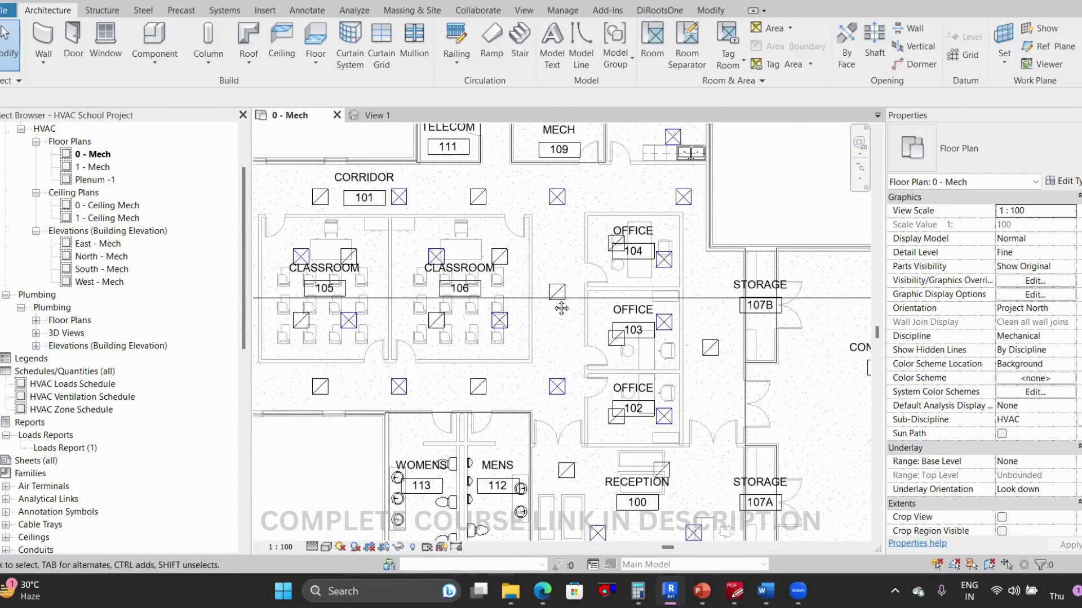
middle_click_drag(556, 282, 573, 324)
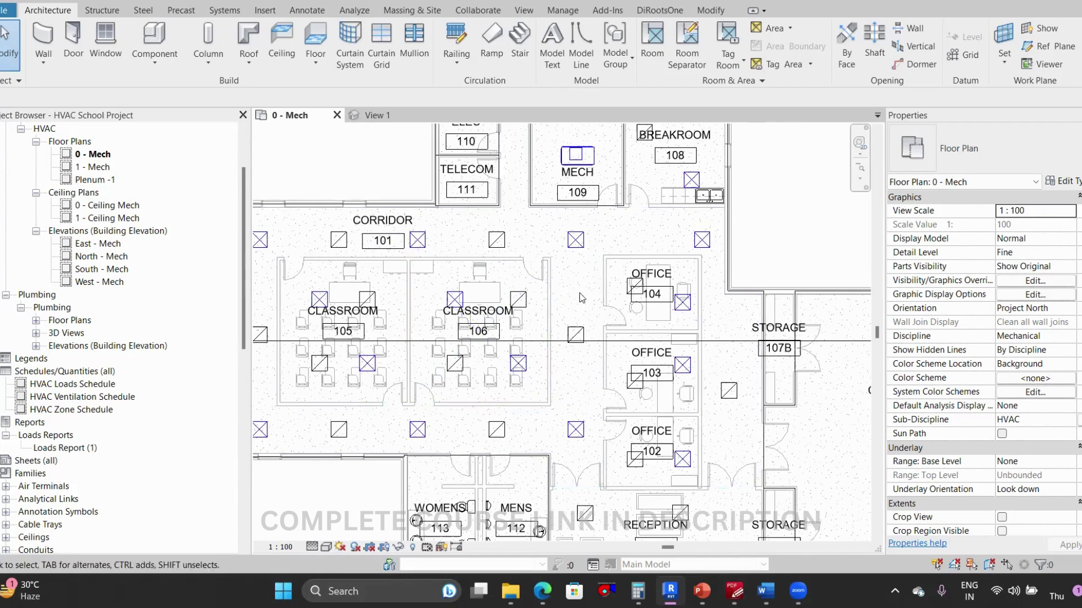
mouse_move(584, 291)
middle_mouse_down()
mouse_move(588, 316)
mouse_move(631, 318)
mouse_move(597, 294)
middle_mouse_up()
scroll(629, 315, "down", 2)
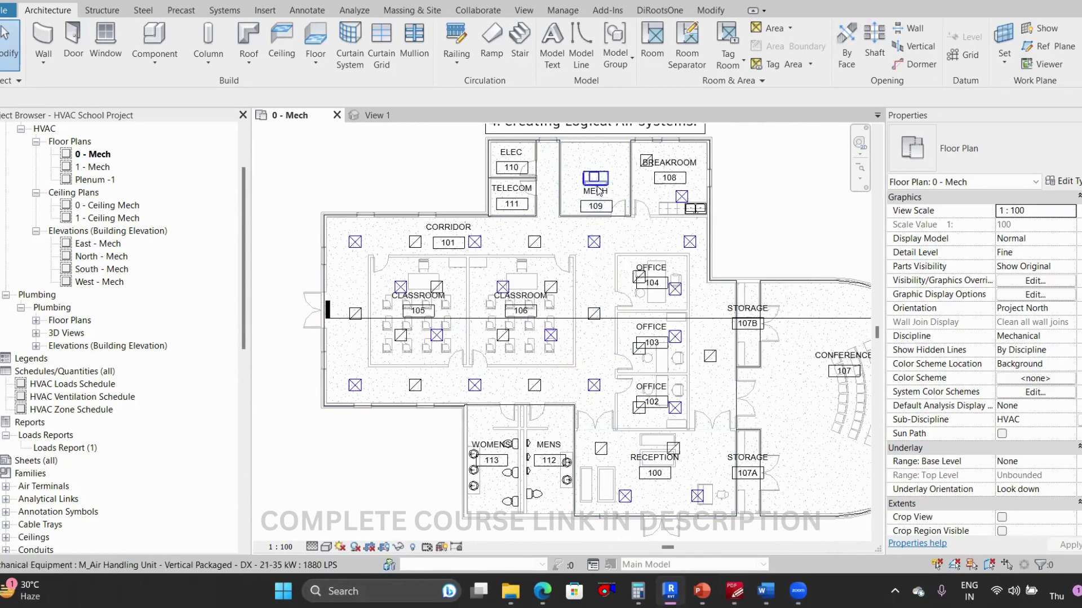
scroll(692, 254, "up", 2)
scroll(691, 248, "up", 1)
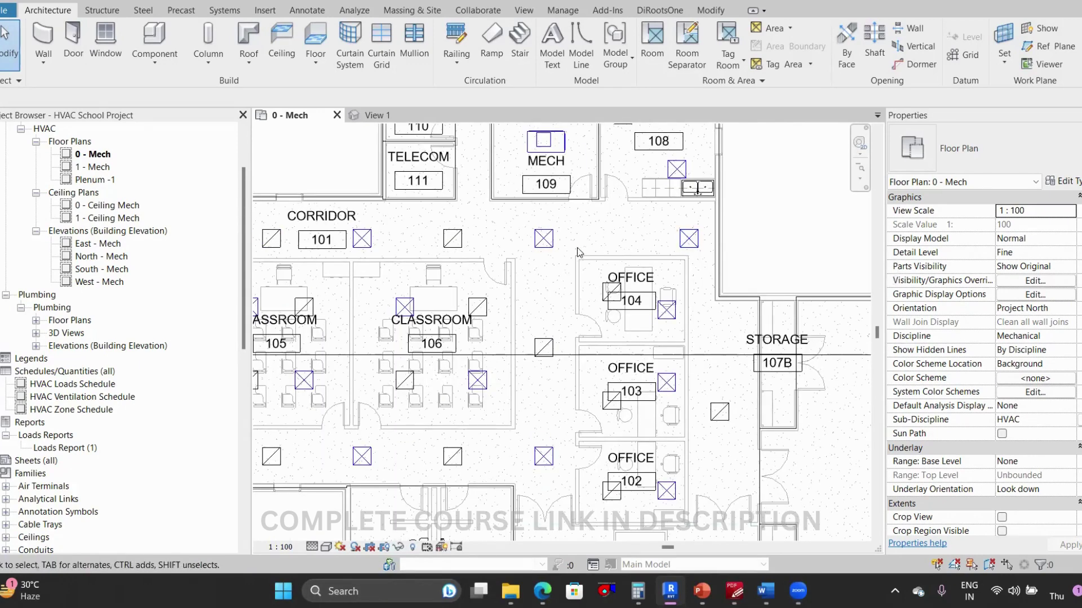
key("Tab")
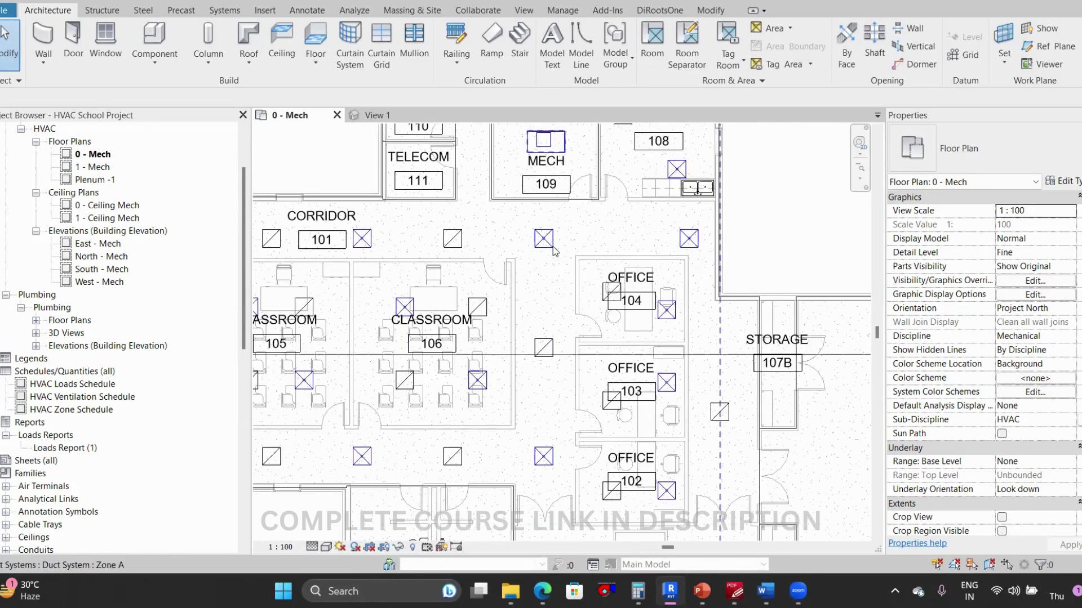
left_click(553, 248)
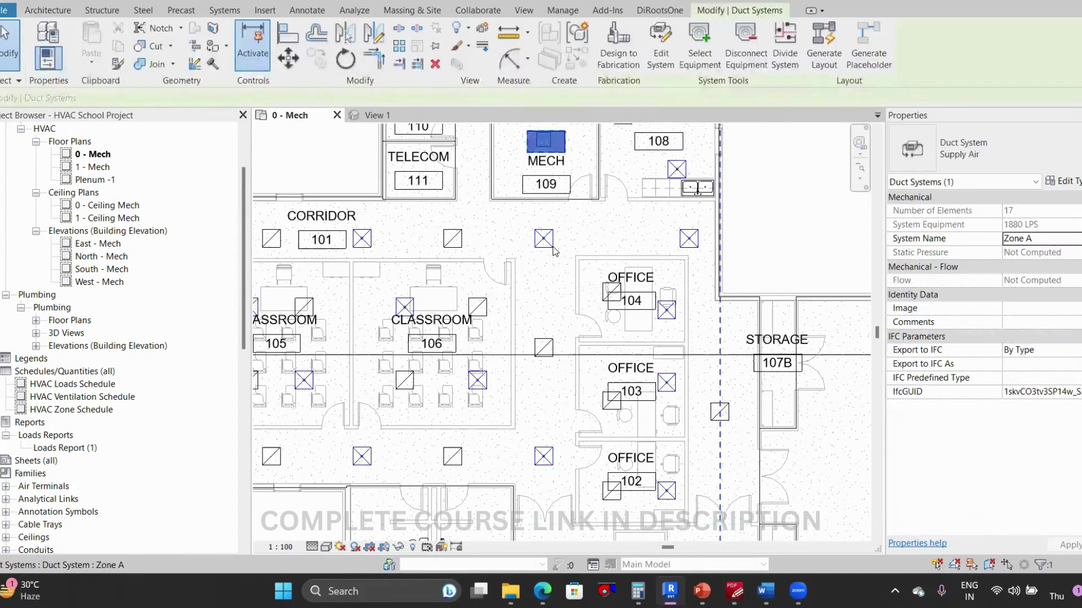
scroll(552, 246, "down", 3)
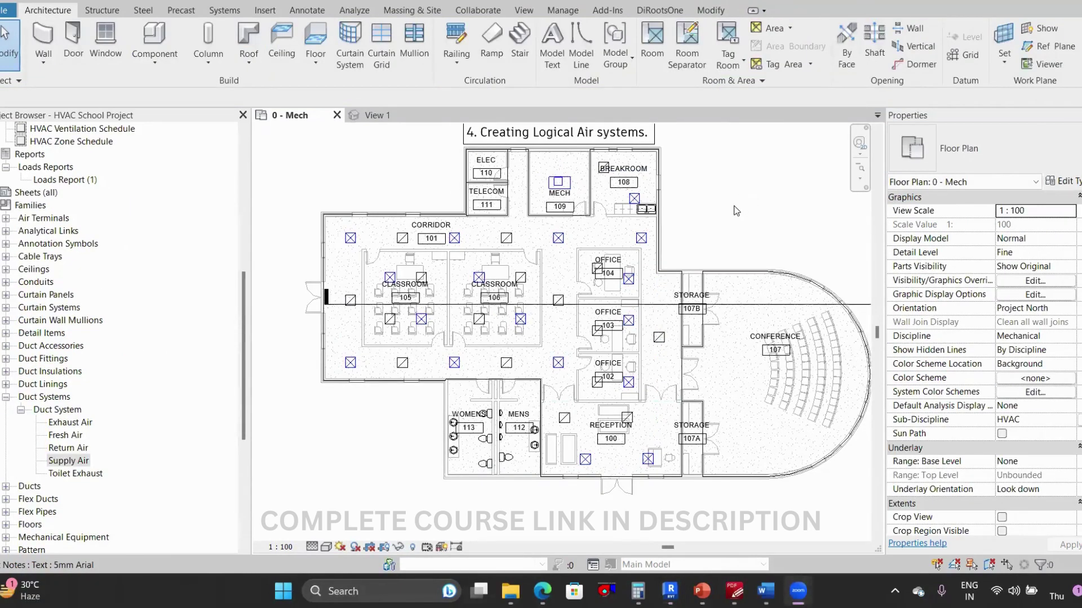
scroll(411, 321, "up", 2)
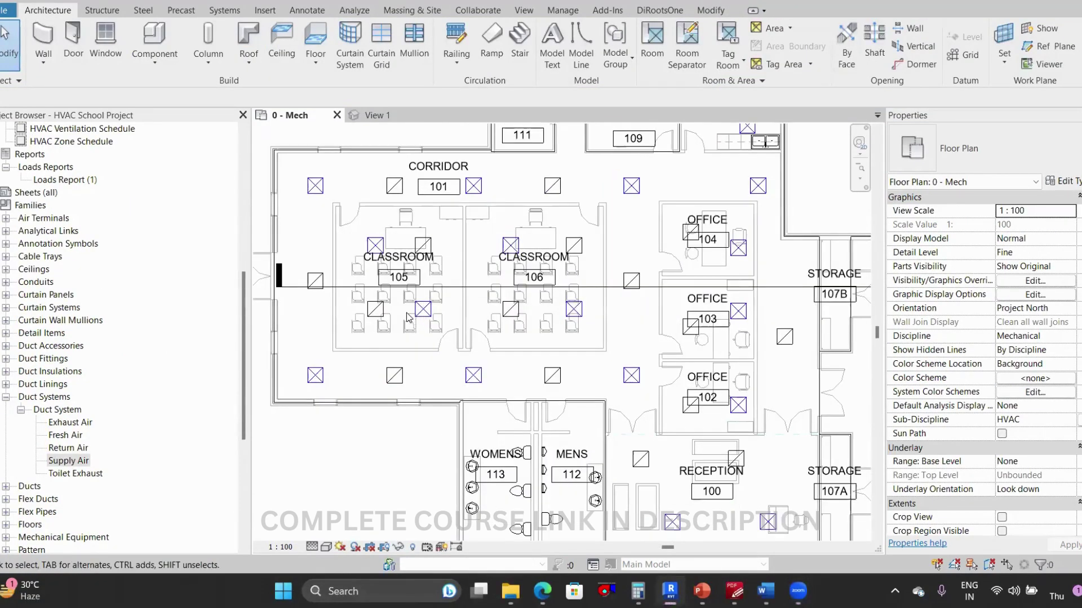
Select the Classroom 105 space and widen Properties to show its Mechanical - Flow values.
left_click(442, 236)
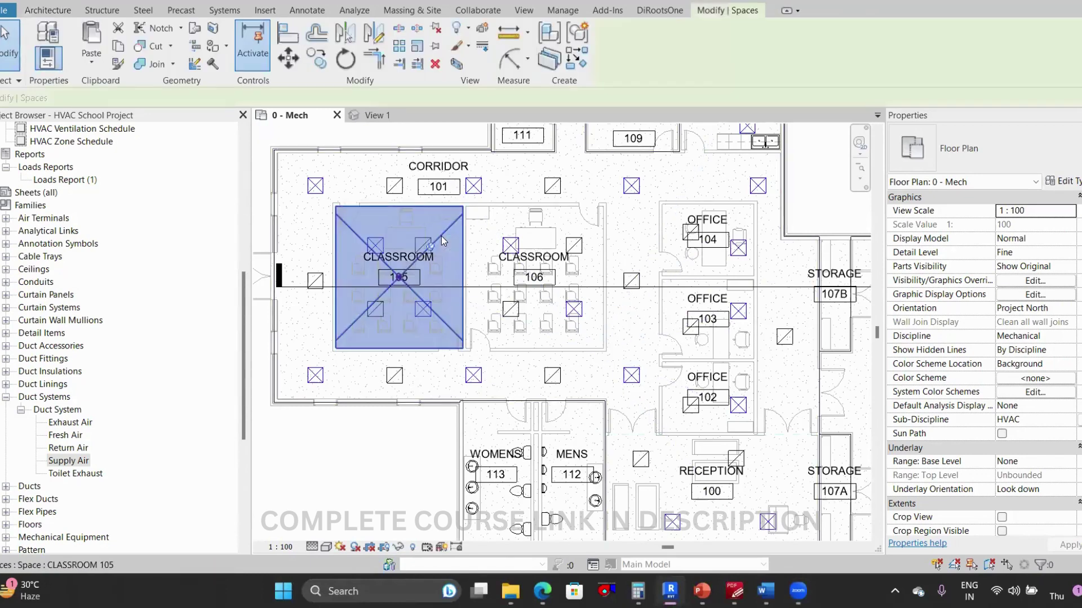
scroll(442, 237, "up", 3)
scroll(448, 242, "down", 2)
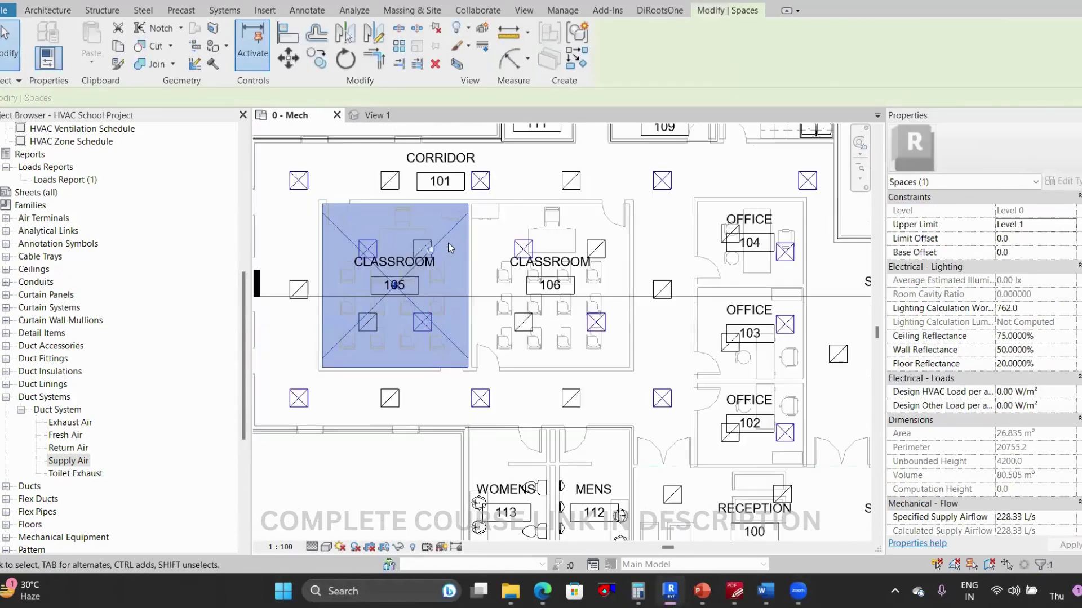
scroll(445, 245, "down", 3)
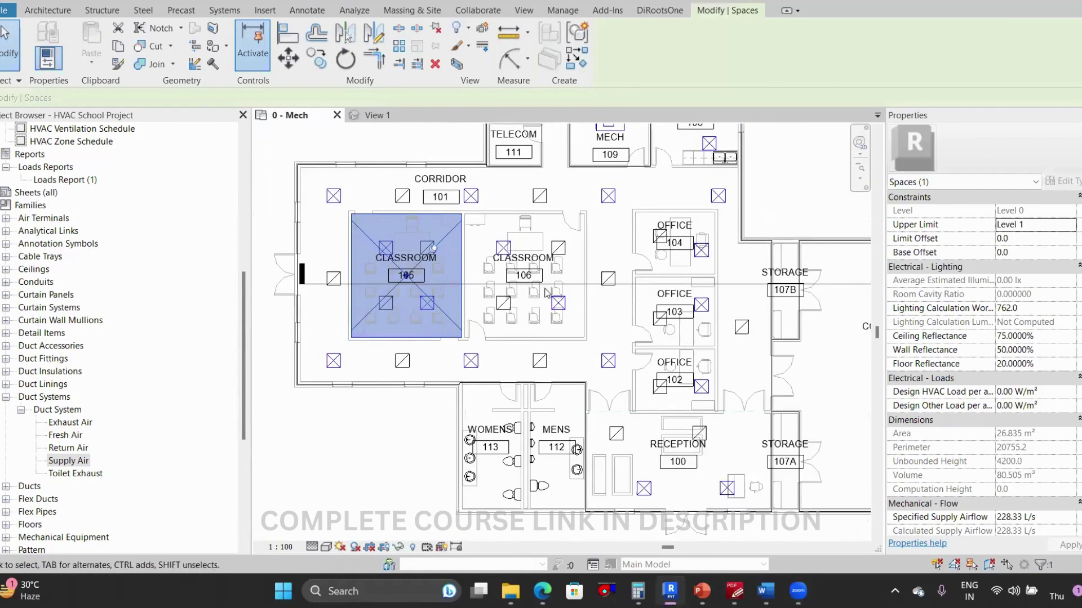
scroll(947, 352, "down", 4)
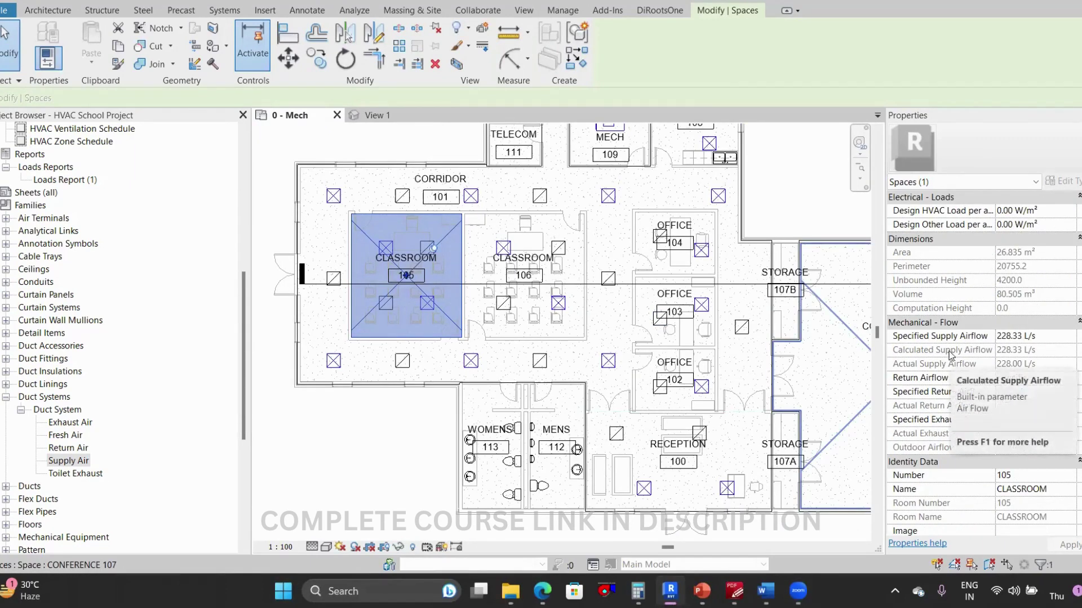
scroll(949, 350, "down", 2)
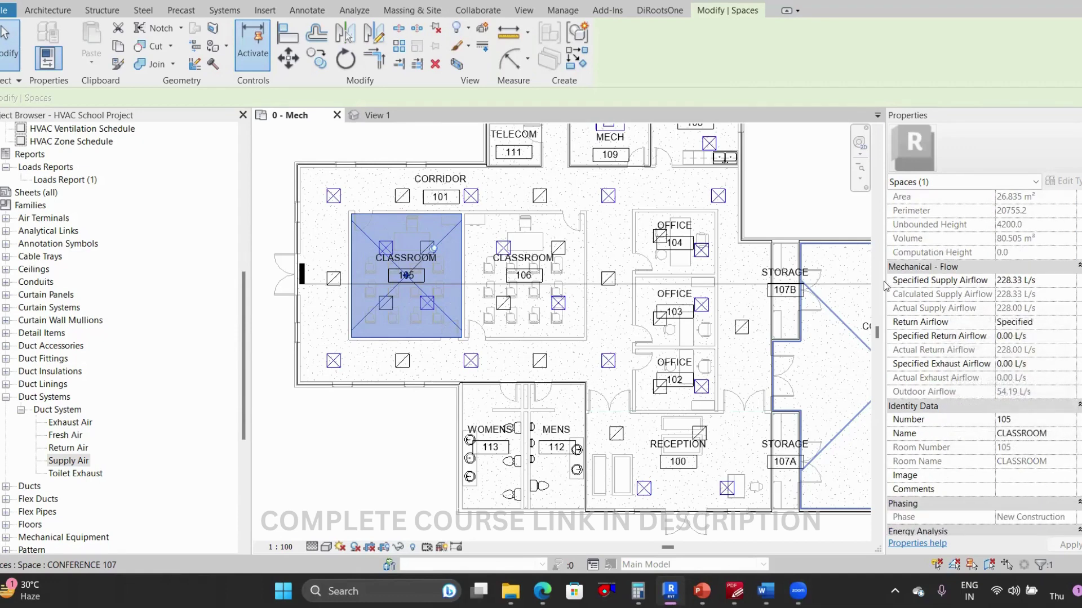
left_click_drag(886, 281, 827, 307)
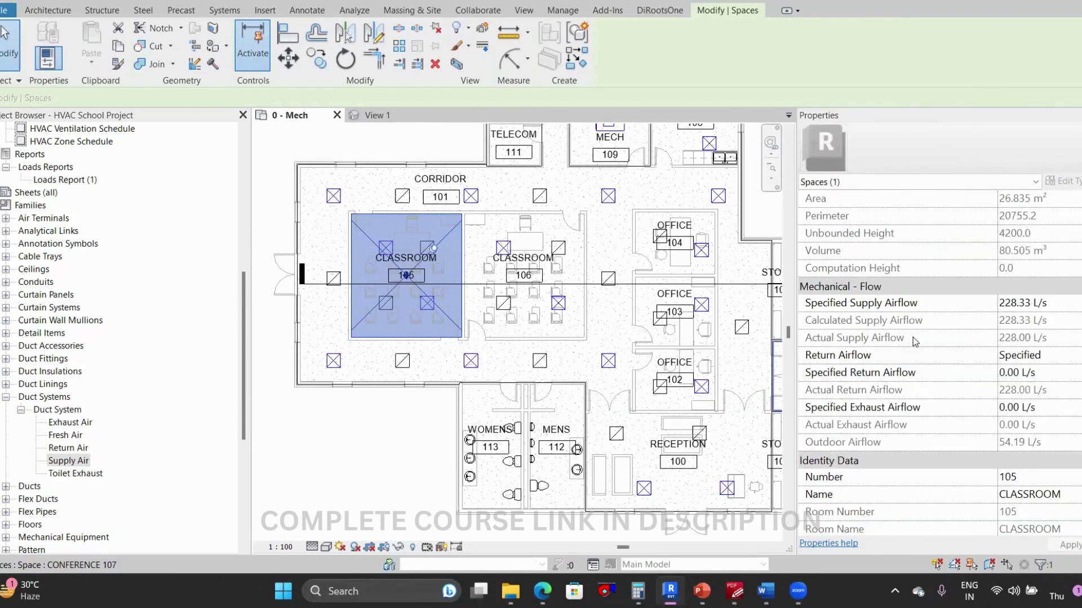
scroll(913, 337, "down", 1)
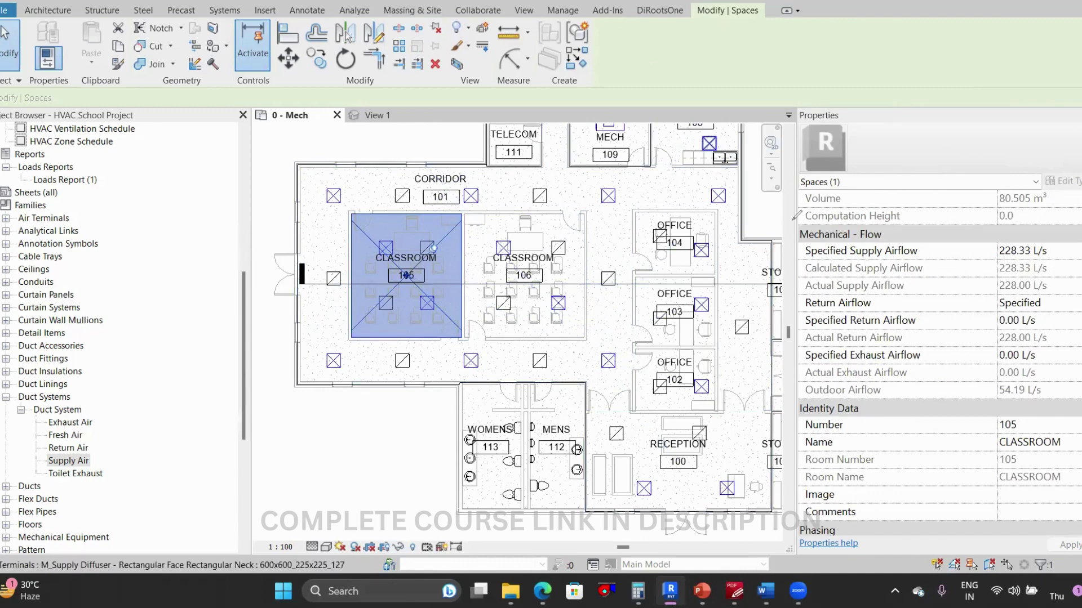
Mark up the specified supply (228.33 L/s) and specified exhaust airflow values, then clear the annotations.
left_click_drag(793, 221, 795, 407)
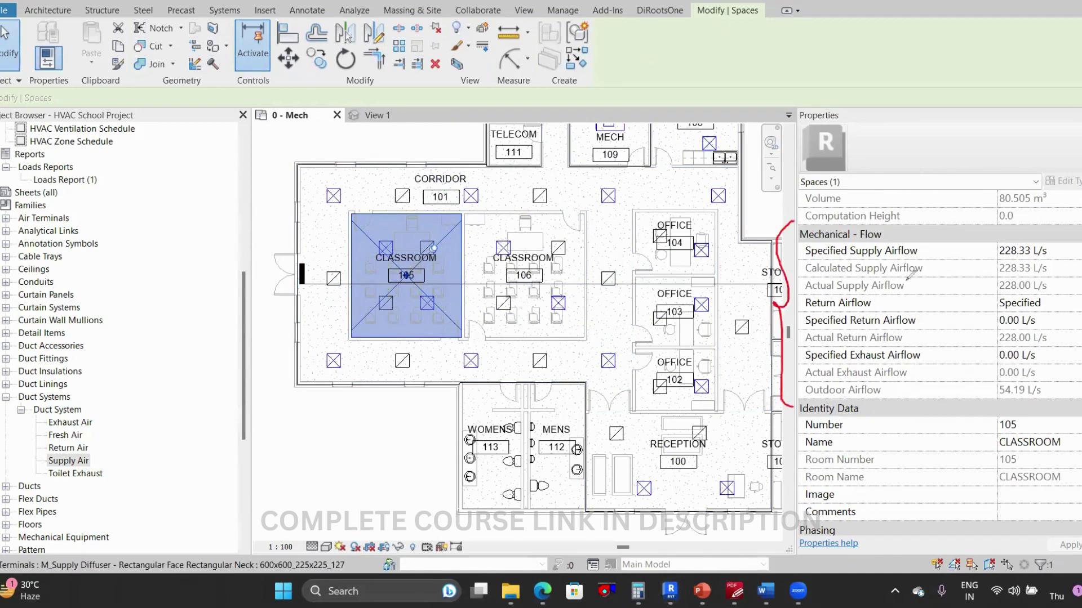
mouse_move(929, 253)
left_mouse_down()
mouse_move(938, 240)
mouse_move(949, 260)
mouse_move(926, 293)
mouse_move(941, 325)
mouse_move(955, 310)
mouse_move(949, 329)
left_mouse_up()
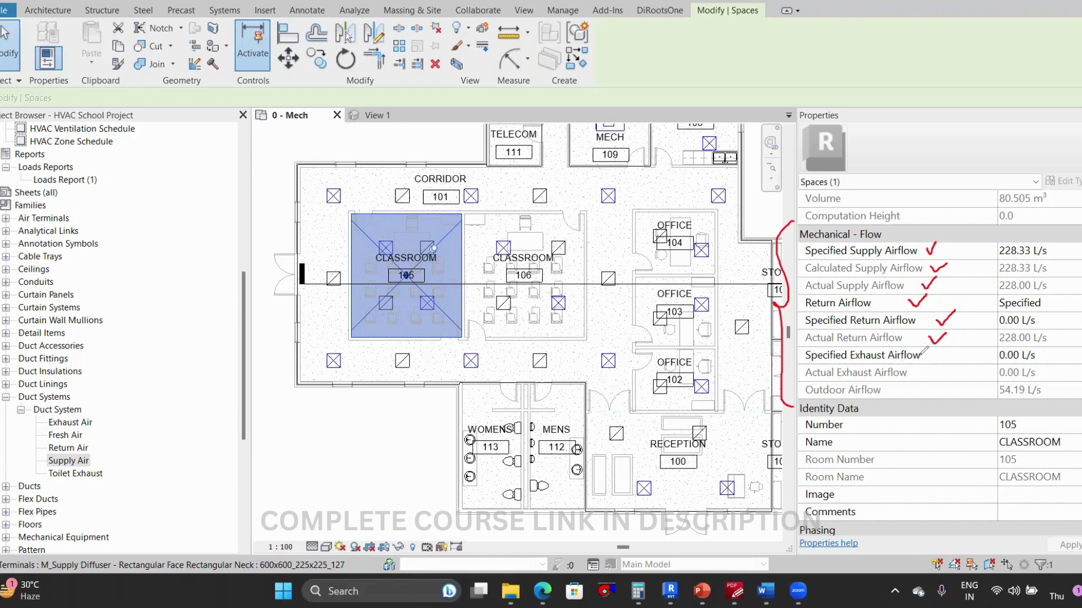
mouse_move(930, 354)
left_mouse_down()
mouse_move(942, 358)
mouse_move(940, 380)
mouse_move(950, 366)
mouse_move(944, 393)
left_mouse_up()
mouse_move(808, 257)
left_mouse_down()
mouse_move(844, 259)
mouse_move(836, 293)
left_mouse_up()
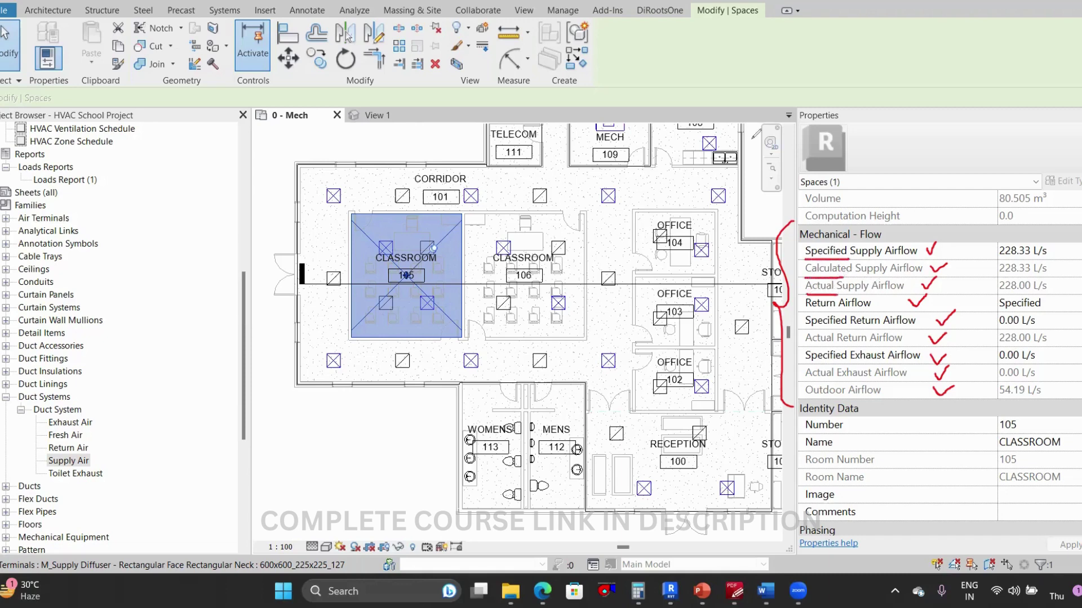
key("Escape")
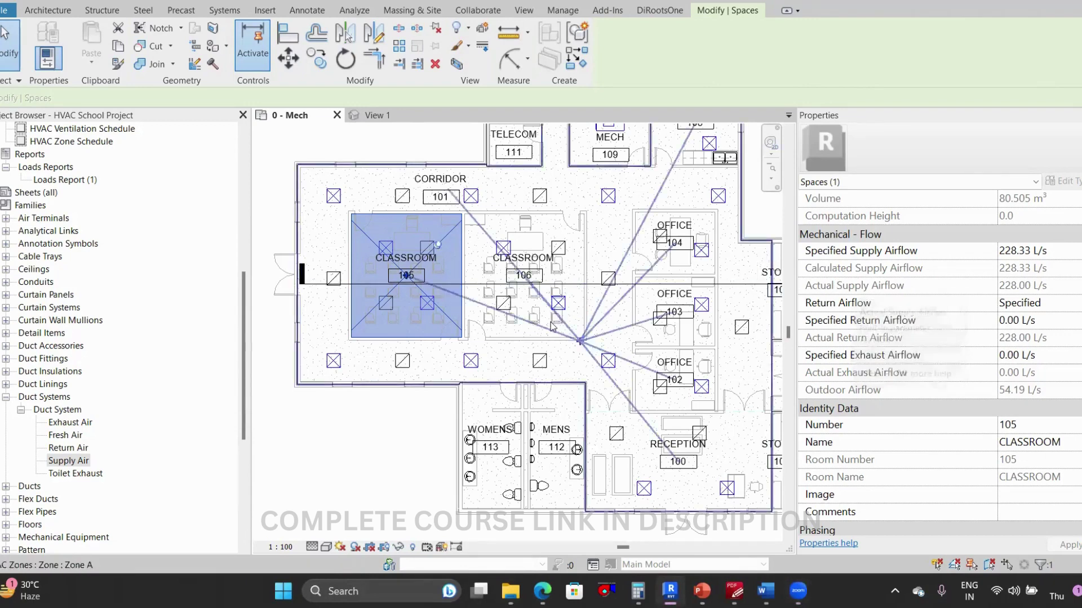
left_click(594, 337)
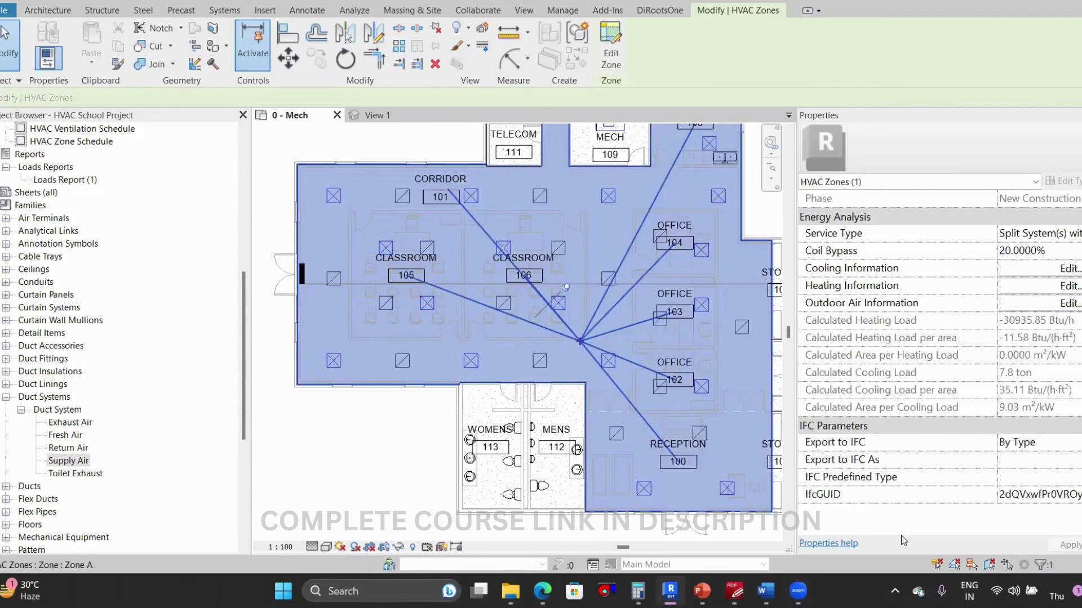
key("Escape")
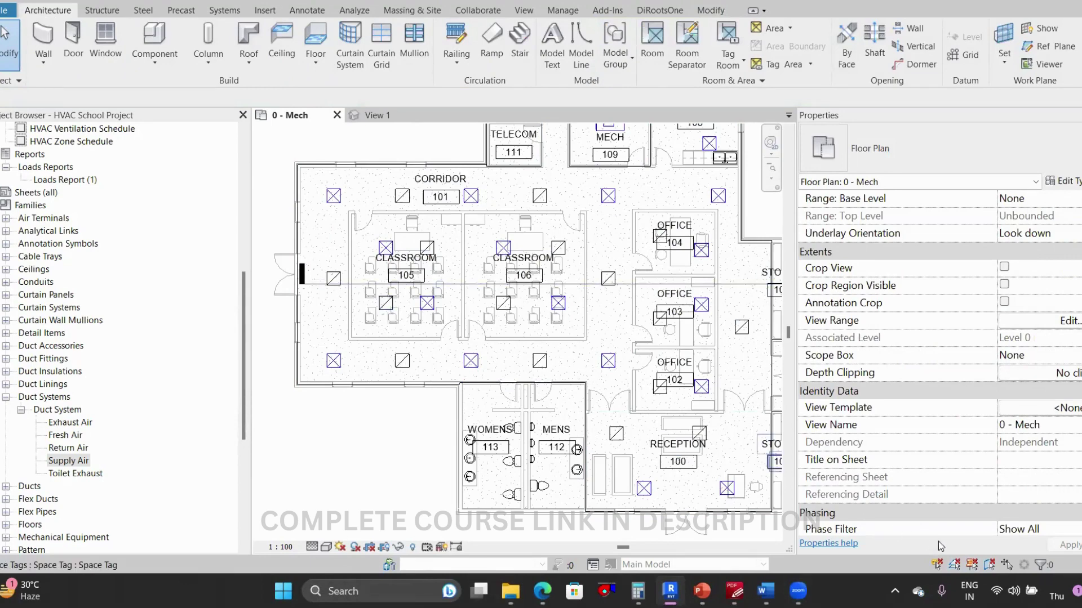
left_click(458, 243)
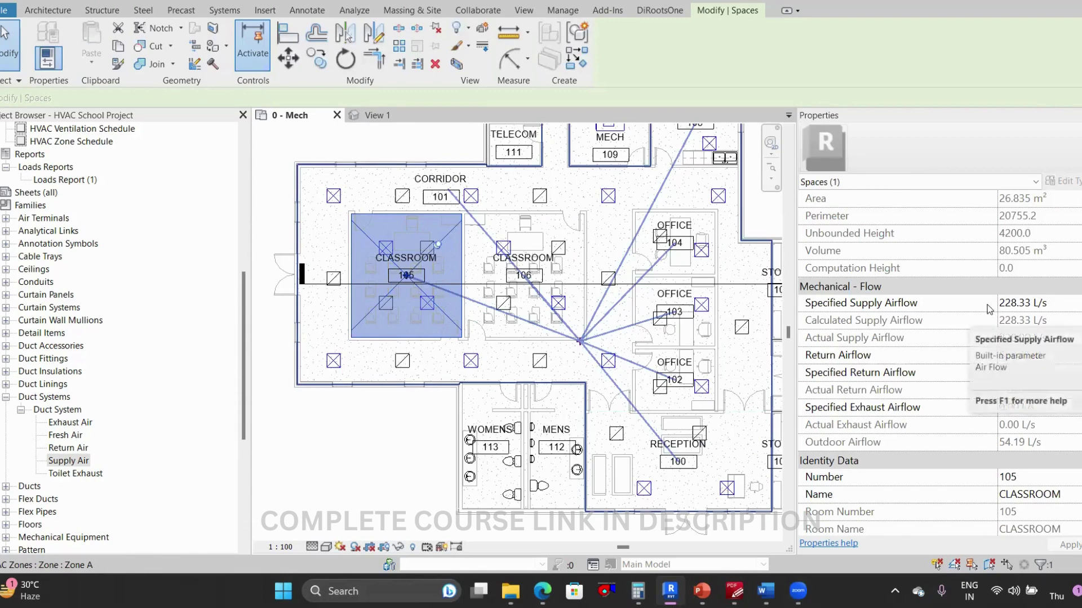
left_click_drag(1060, 304, 998, 301)
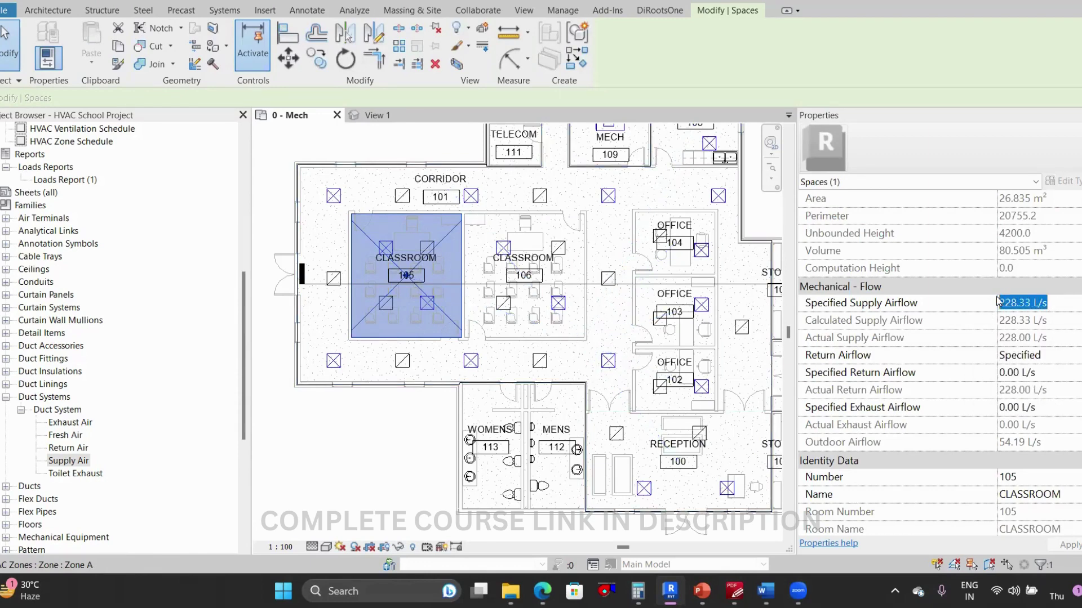
type("dssdsd")
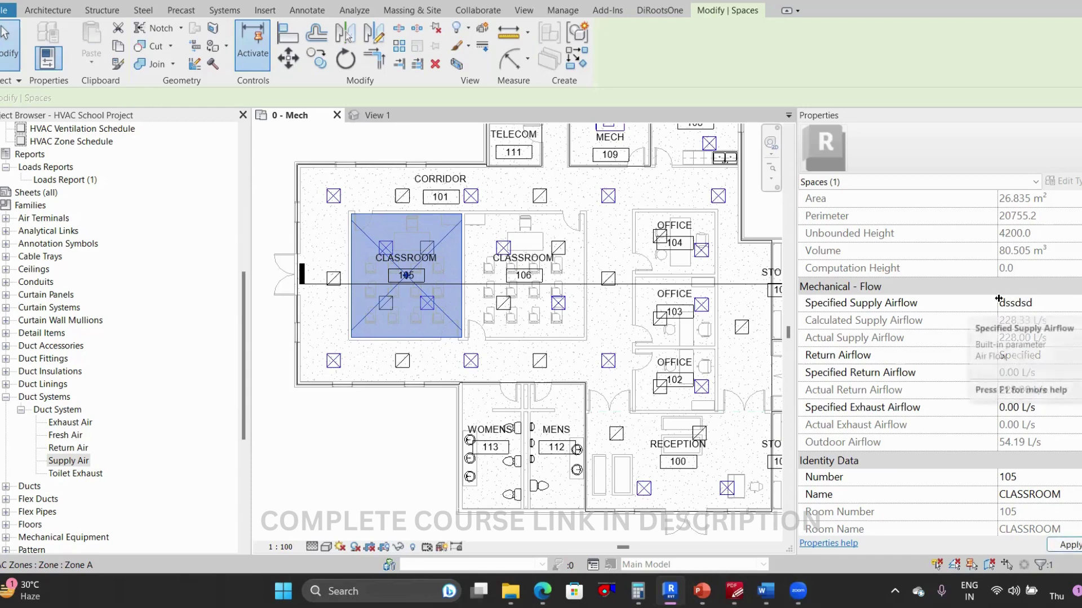
key("BackSpace")
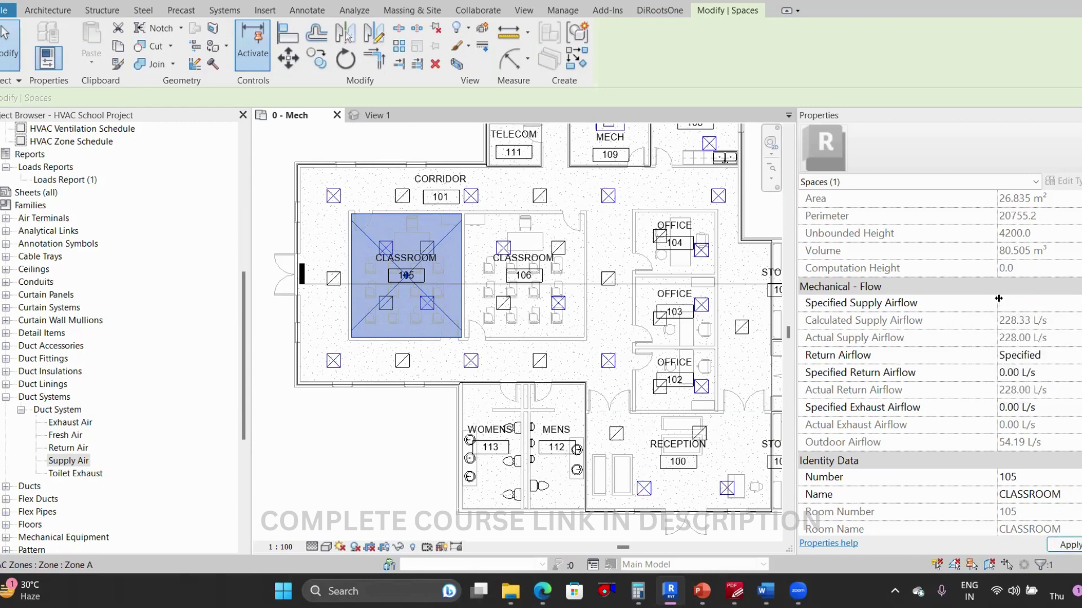
key("Escape")
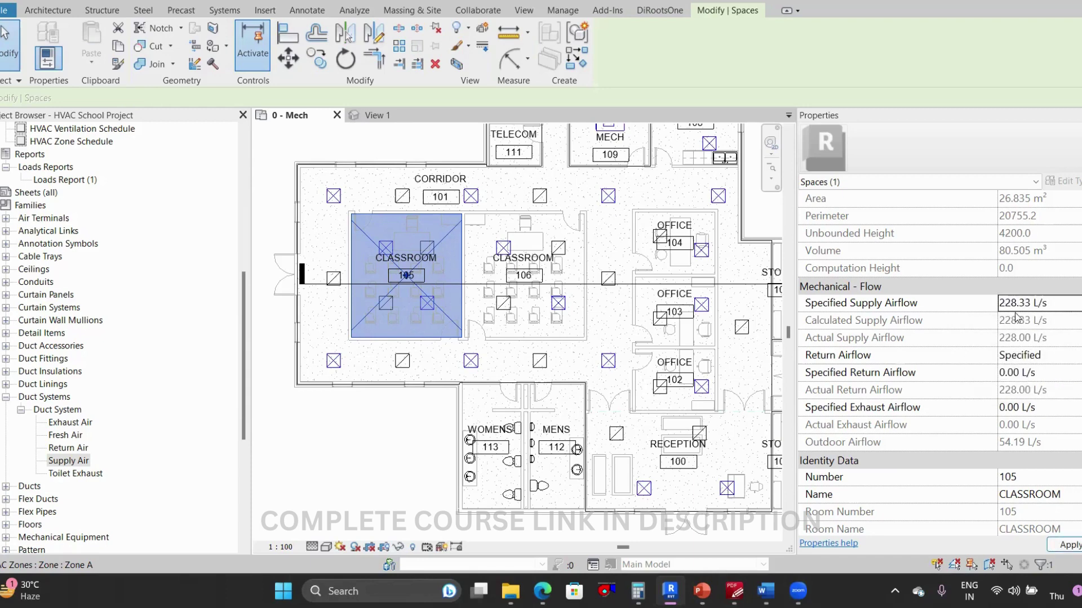
left_click(1053, 305)
left_click_drag(1062, 303, 1000, 304)
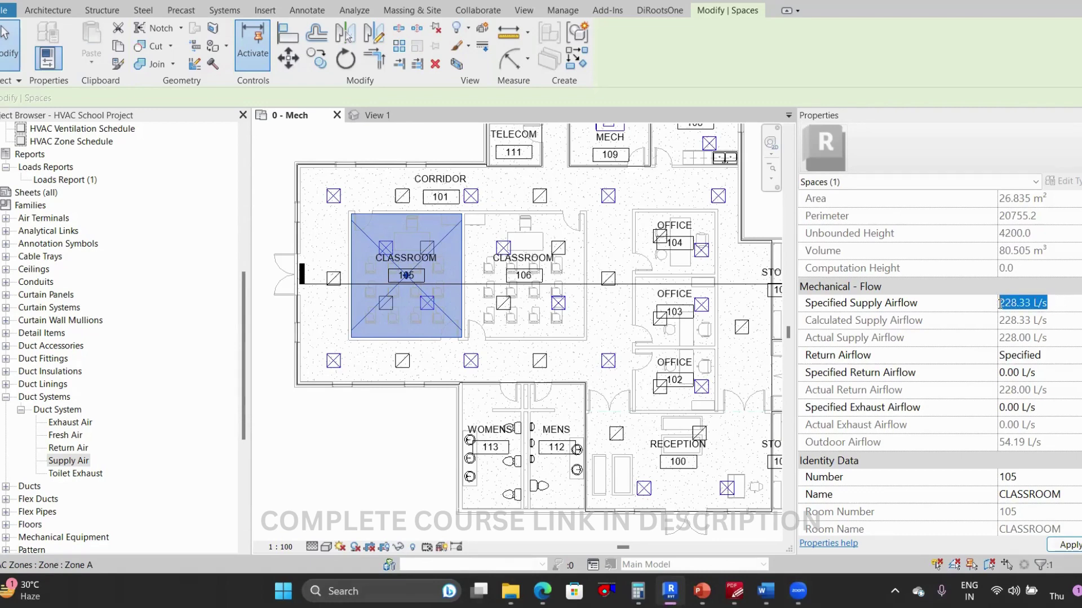
key("End")
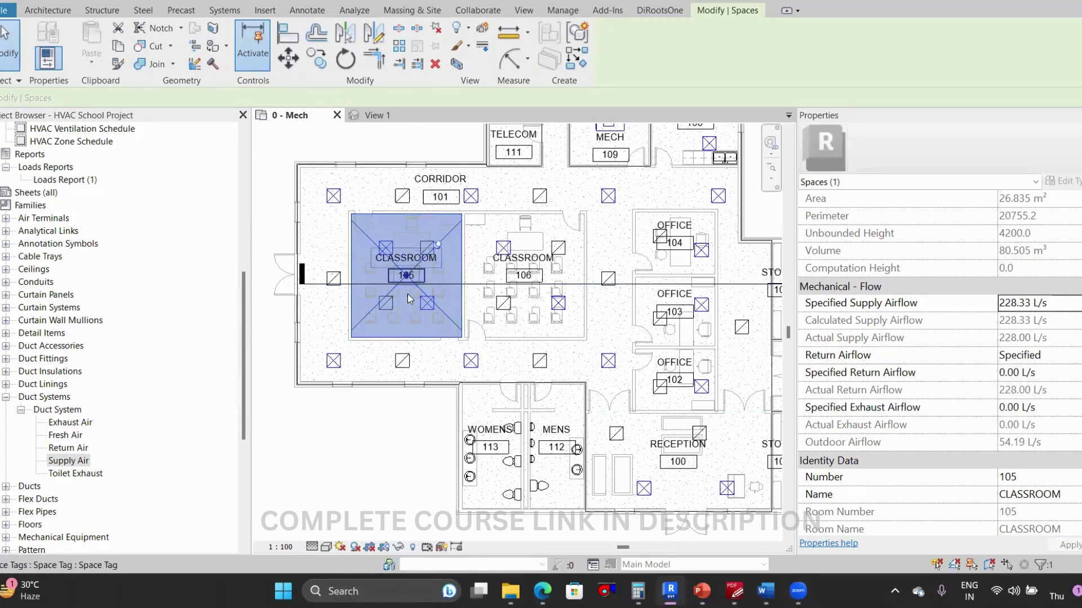
scroll(393, 258, "up", 5)
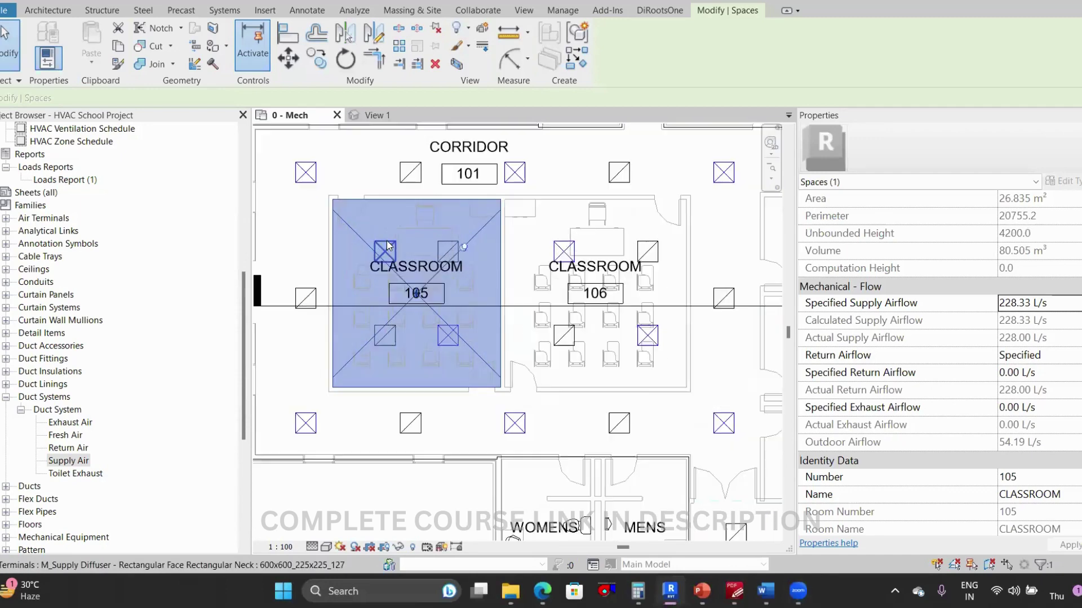
scroll(394, 266, "up", 2)
key("Escape")
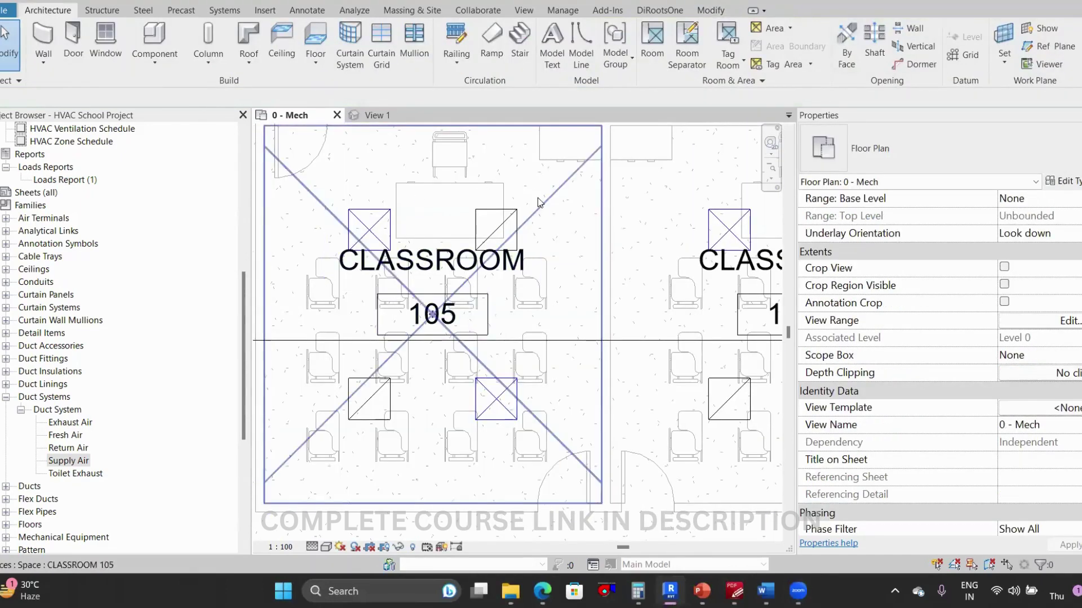
left_click(551, 191)
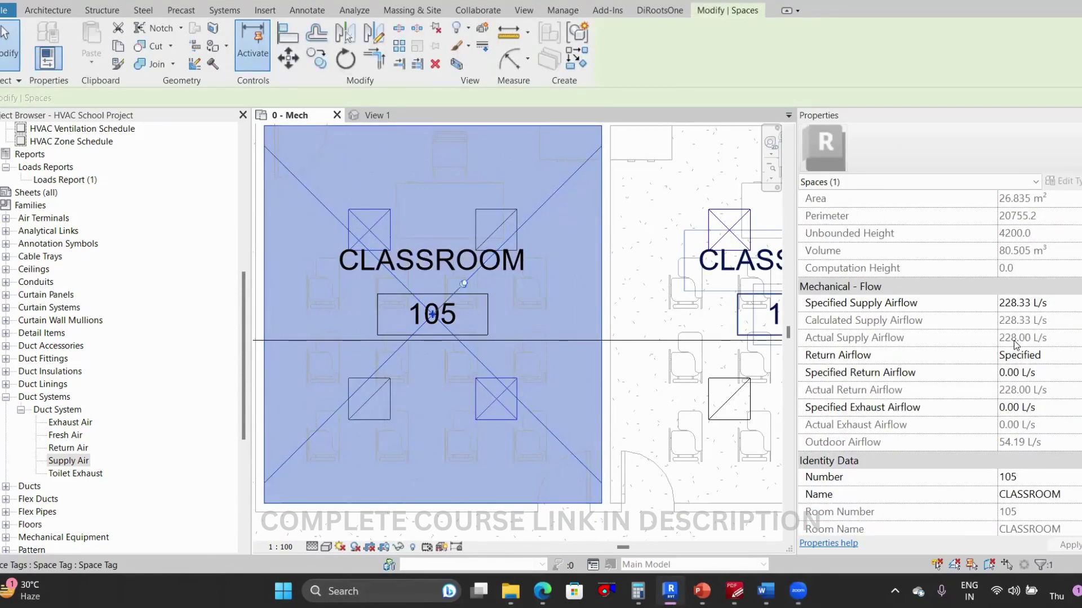
left_click(387, 217)
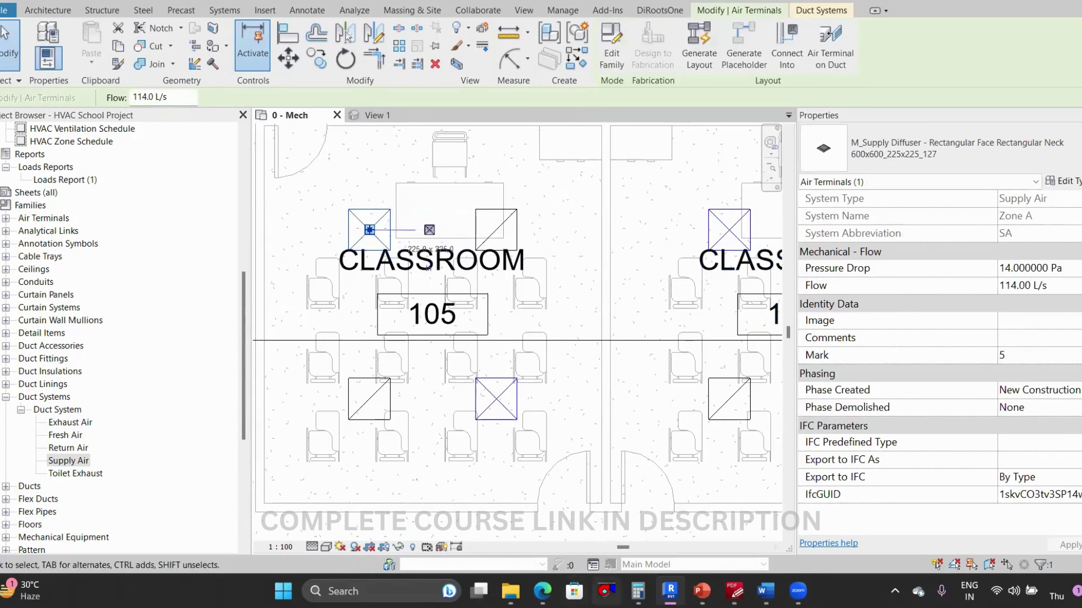
left_click(638, 591)
left_click(781, 264)
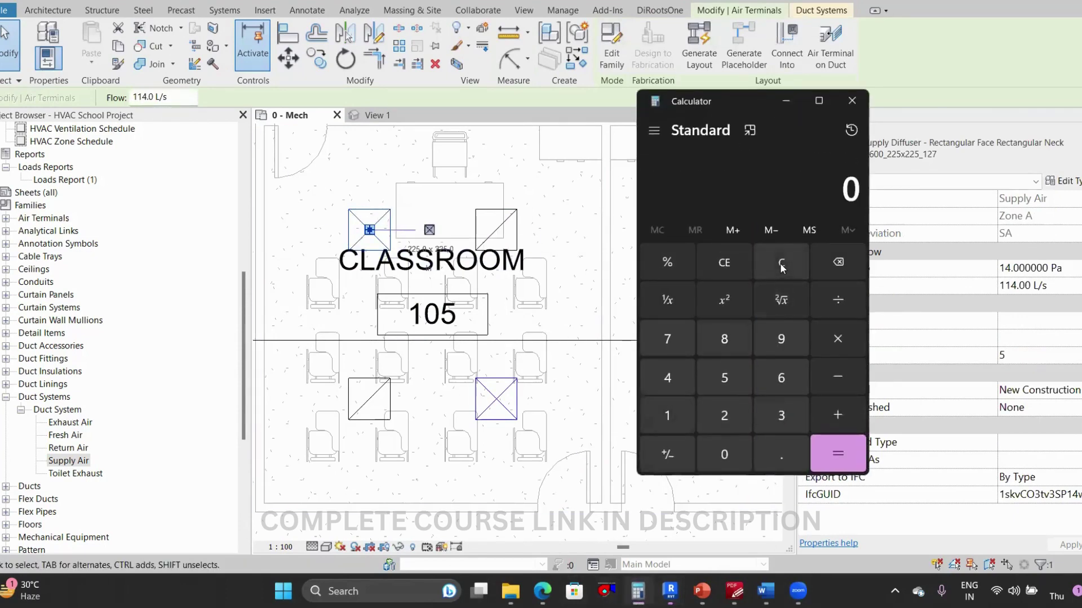
type("114 × 2")
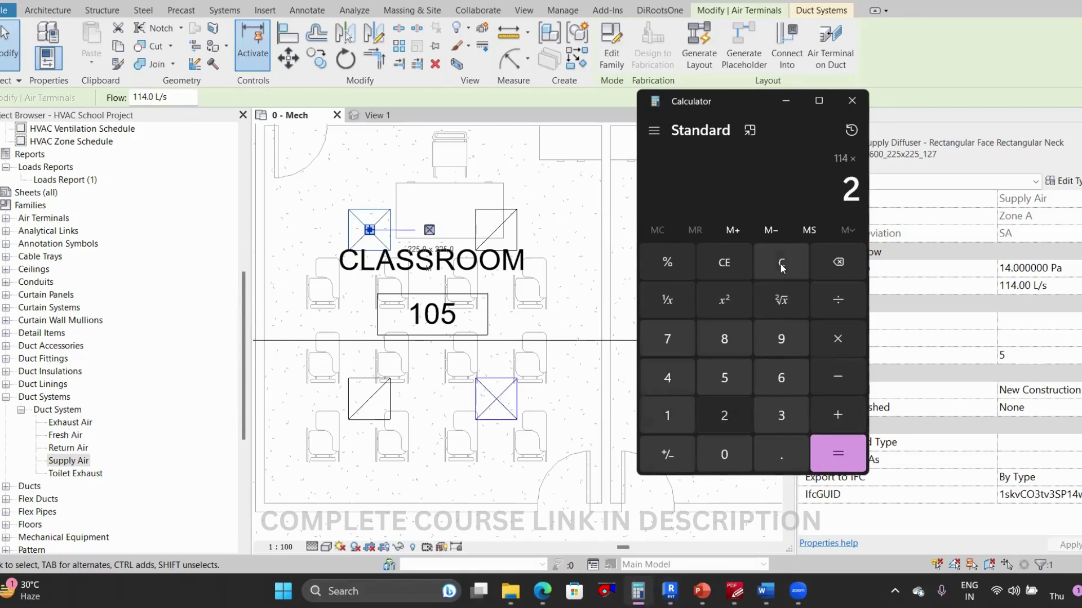
key("Return")
left_click(786, 101)
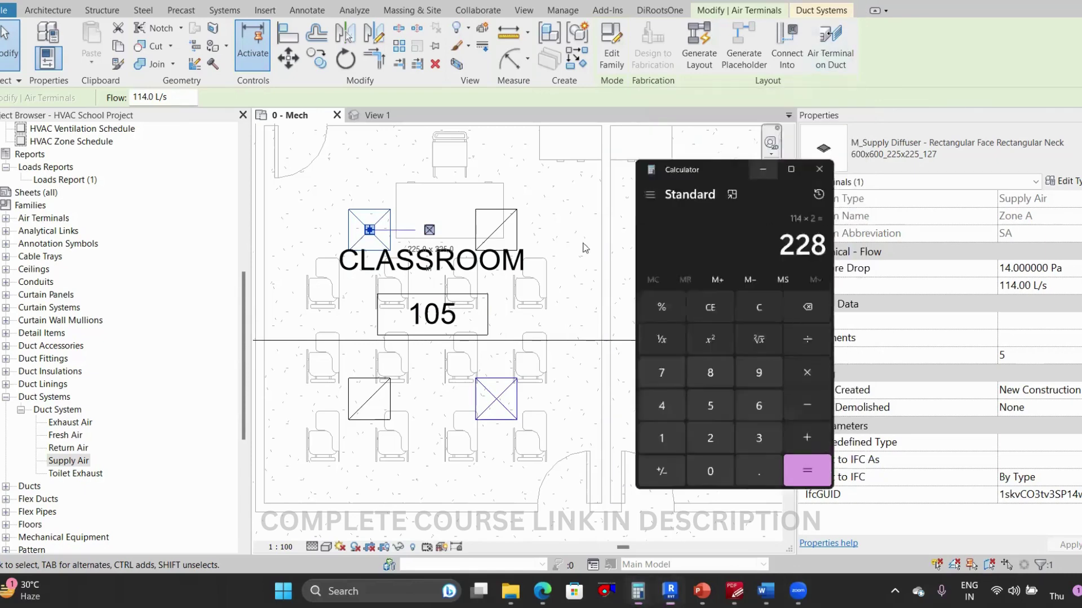
left_click(555, 195)
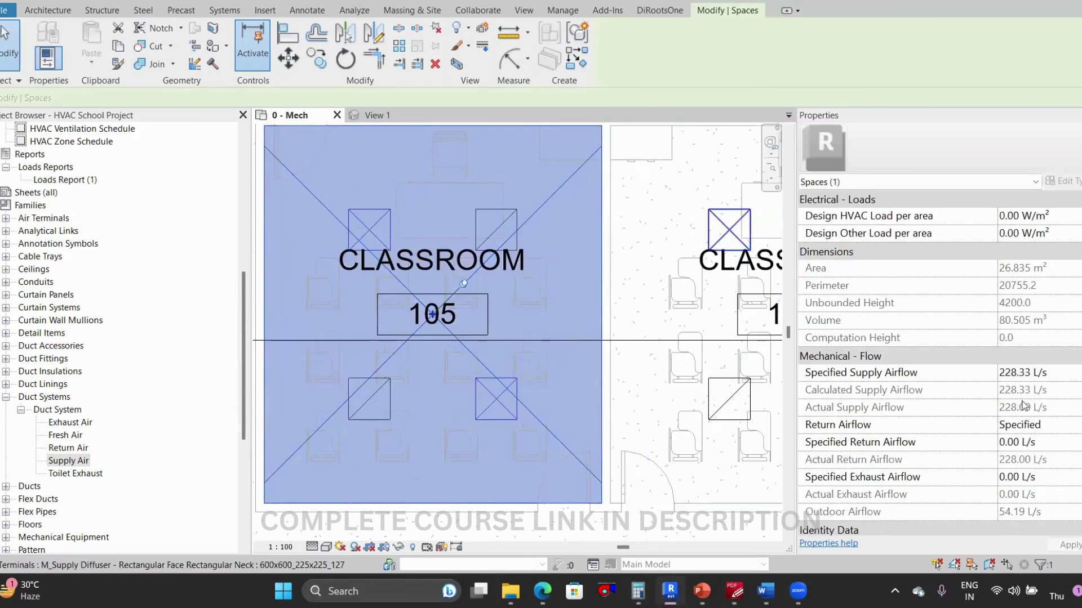
left_click(503, 414)
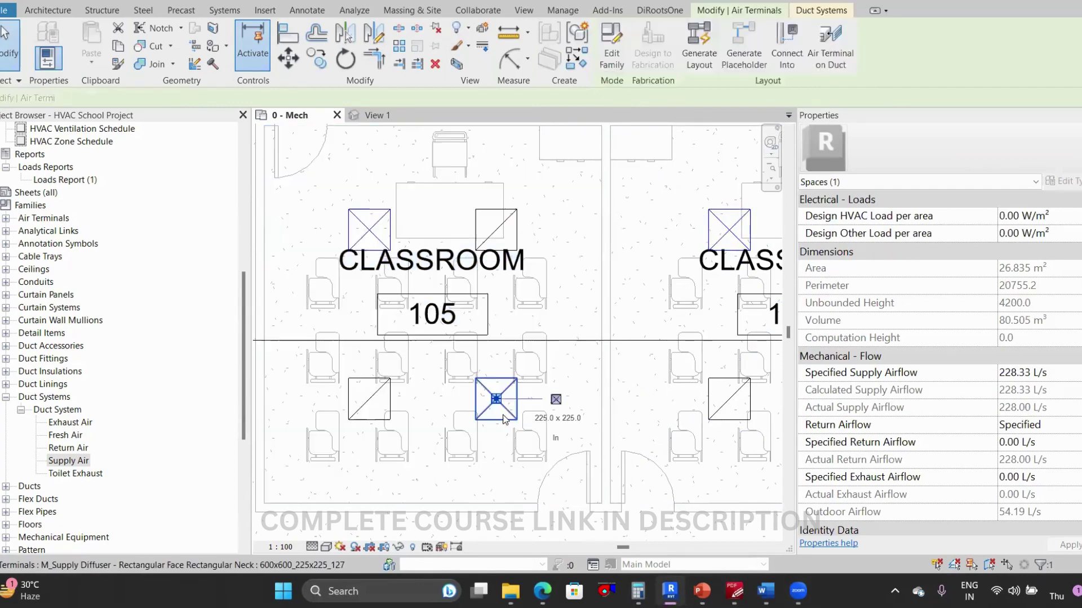
scroll(503, 415, "down", 1)
left_click_drag(507, 419, 643, 431)
left_click(516, 383)
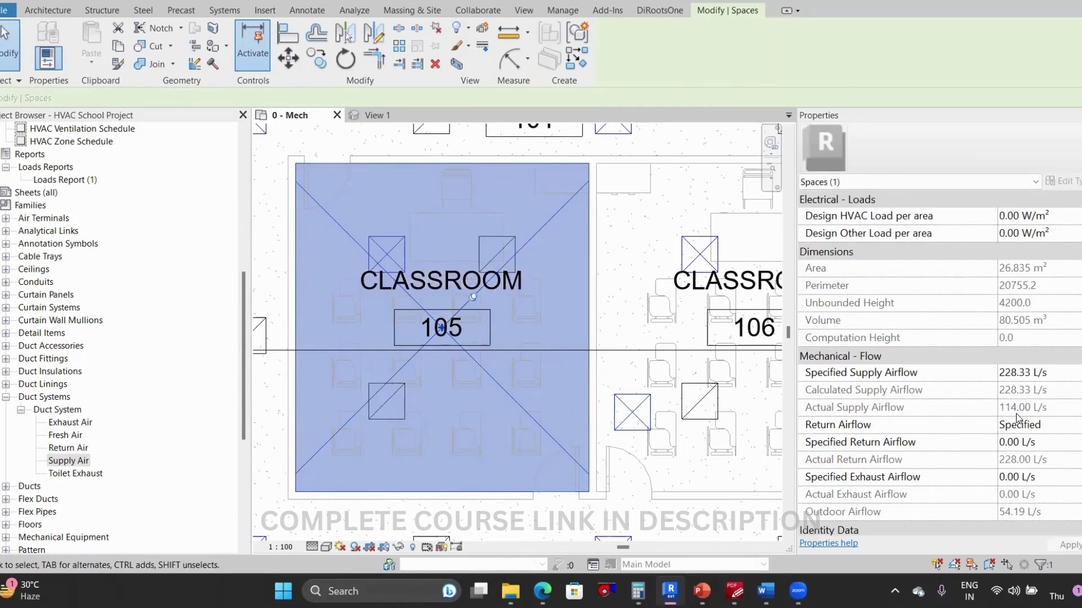
left_click(401, 257)
scroll(420, 256, "down", 2)
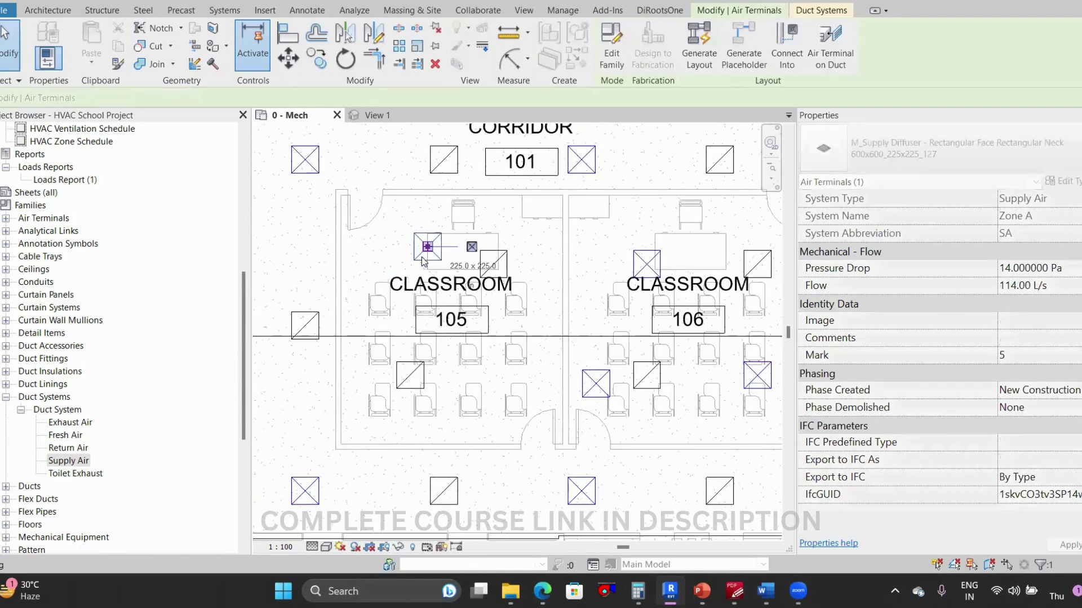
left_click_drag(410, 261, 293, 246)
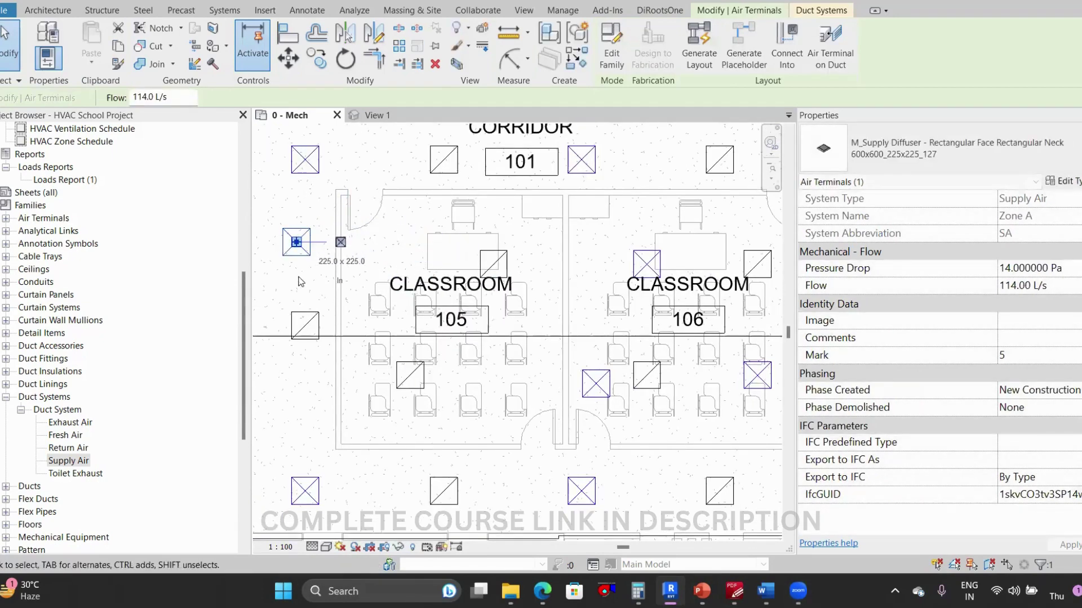
left_click(539, 231)
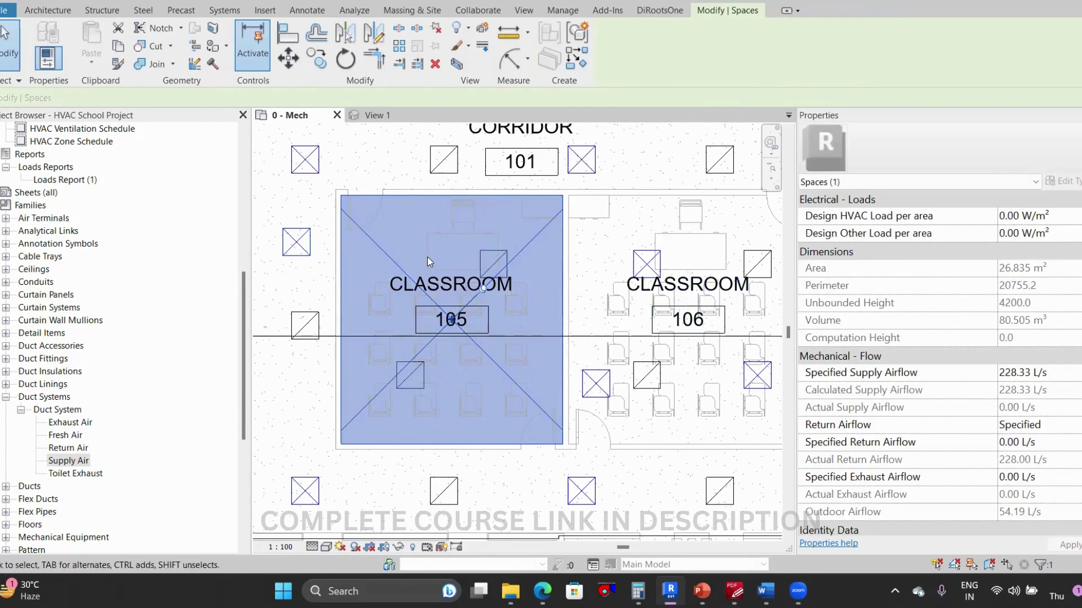
scroll(408, 257, "up", 1)
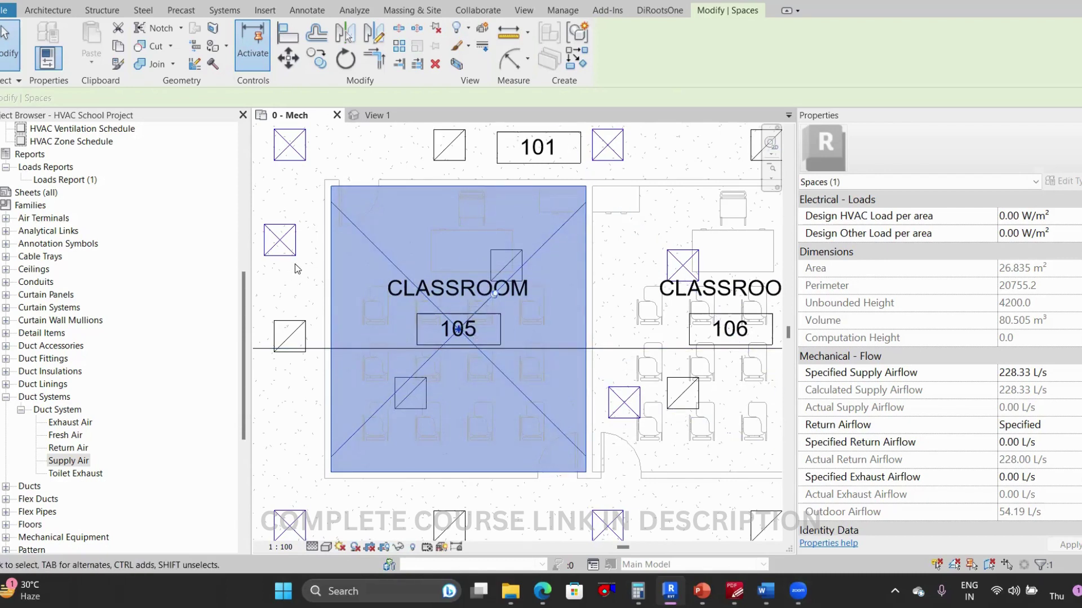
left_click(287, 248)
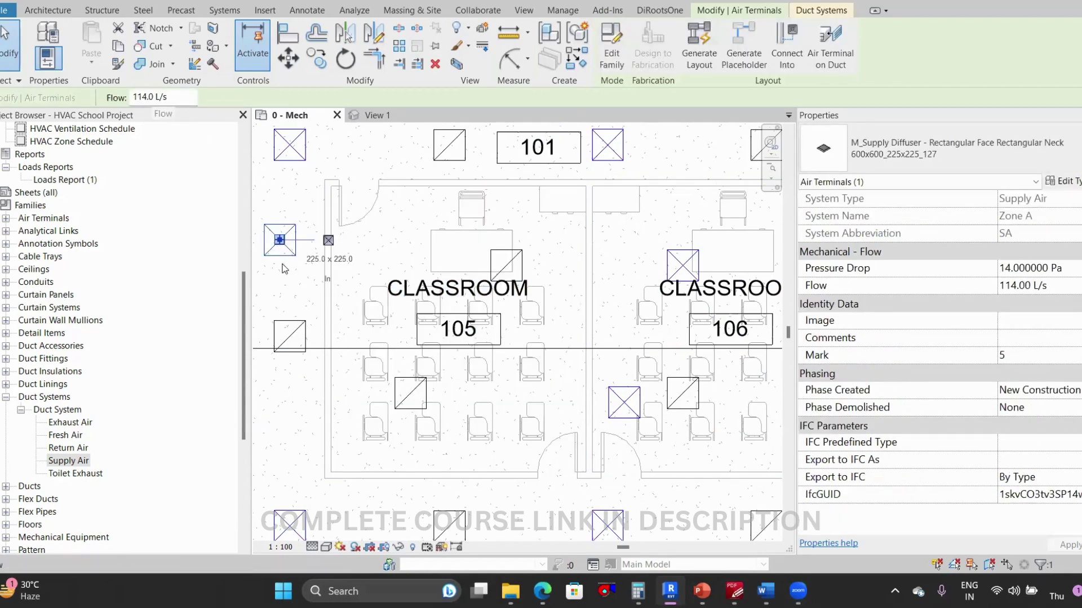
scroll(296, 262, "down", 1)
left_click(325, 268)
scroll(485, 294, "up", 1)
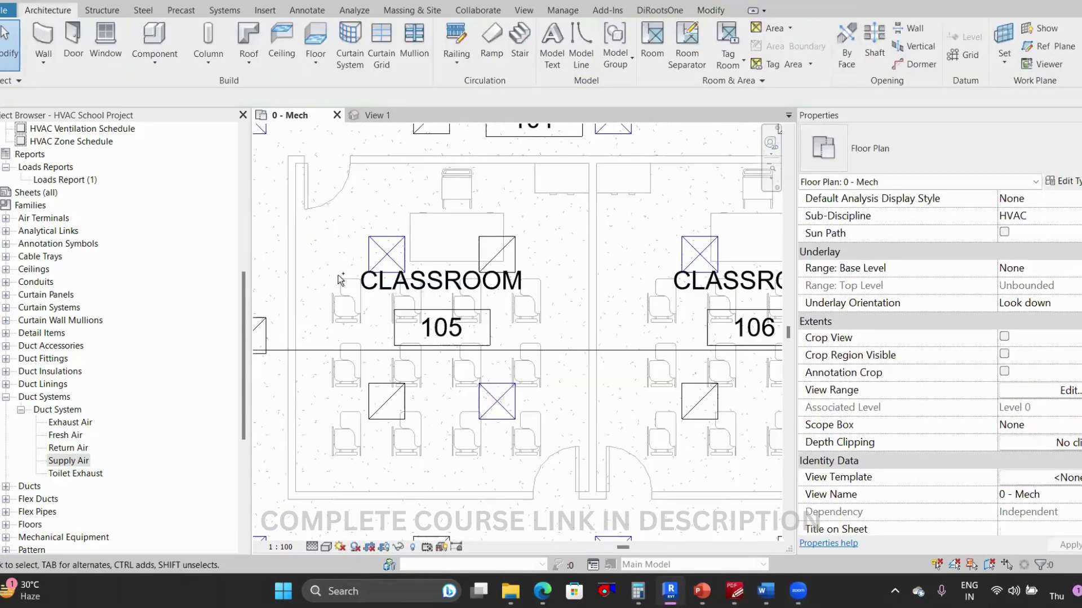
left_click(498, 407)
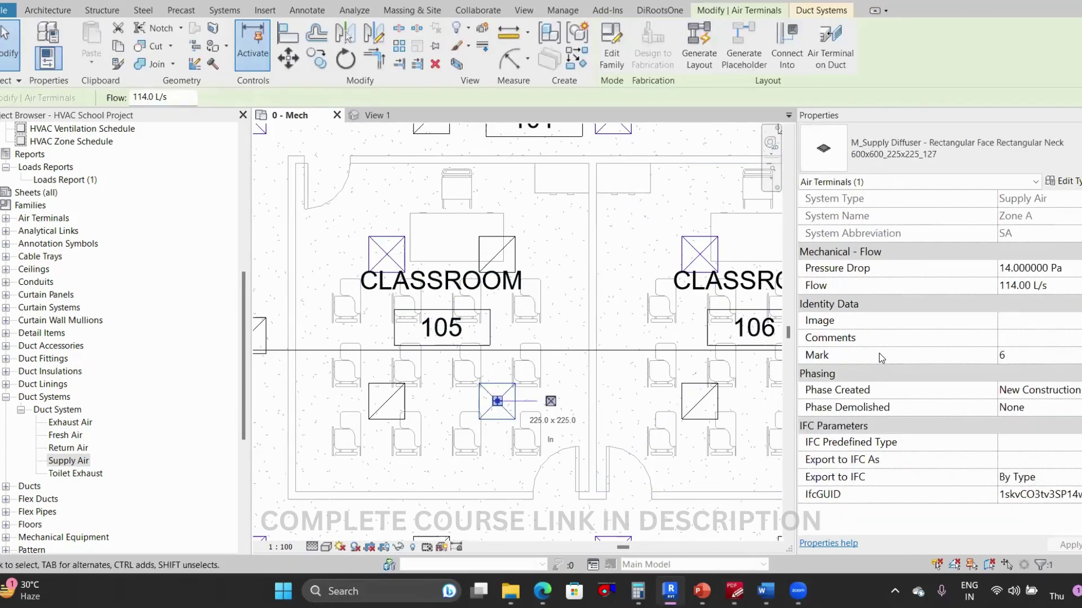
left_click(518, 319)
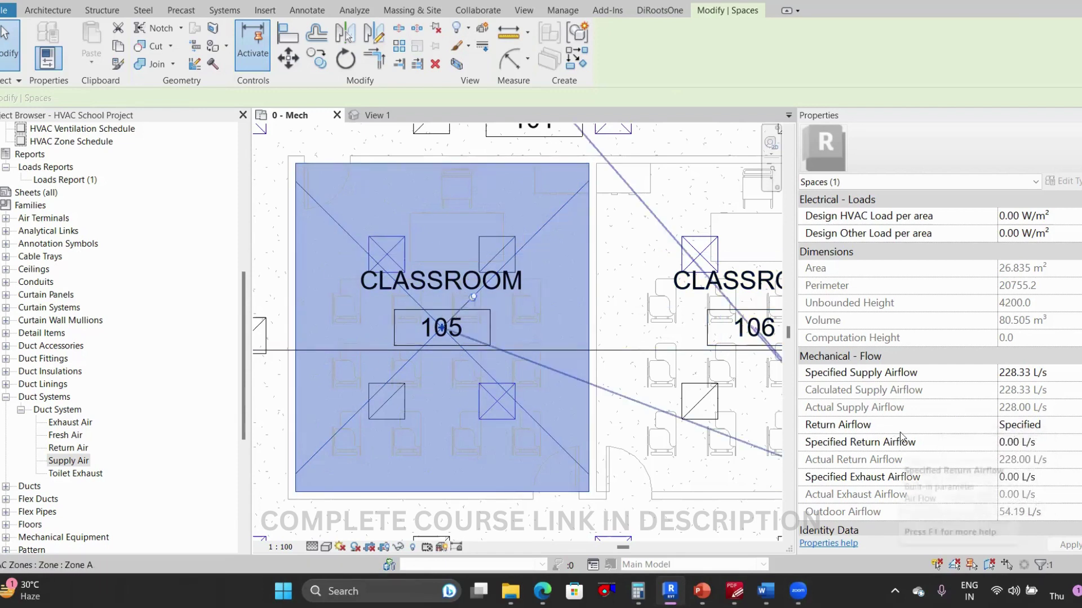
Set classroom 105's Return Airflow to Actual Supply Airflow, giving 228.00 L/s return.
left_click(1059, 427)
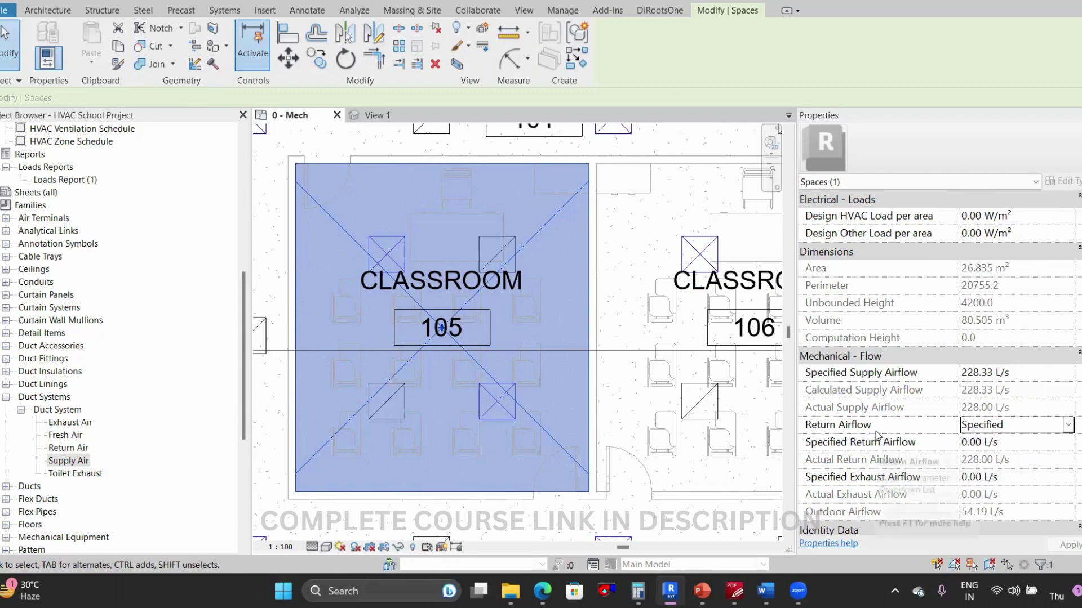
left_click(1068, 426)
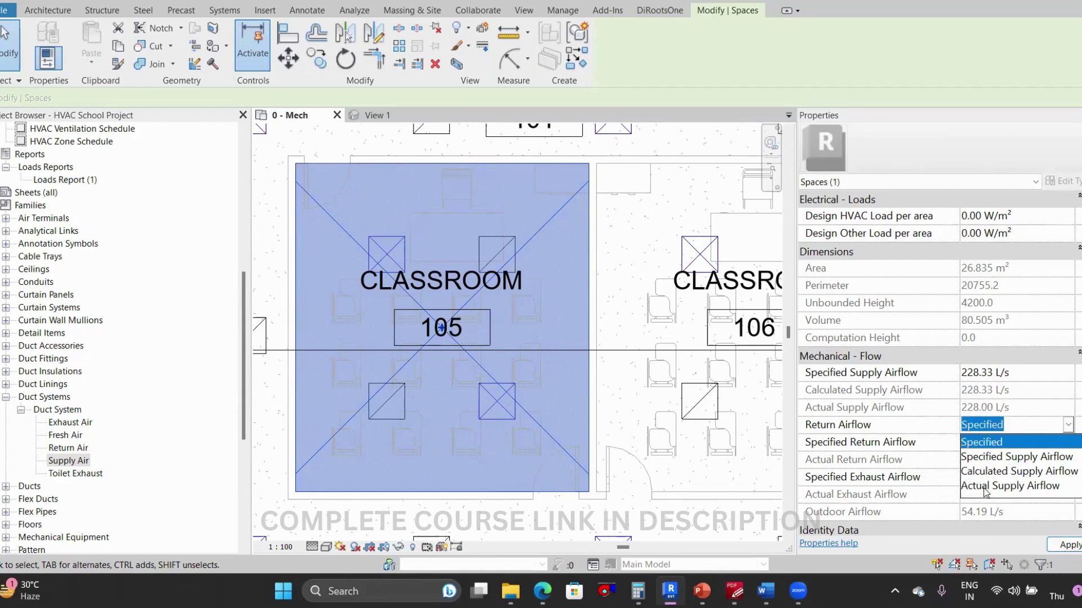
left_click(924, 407)
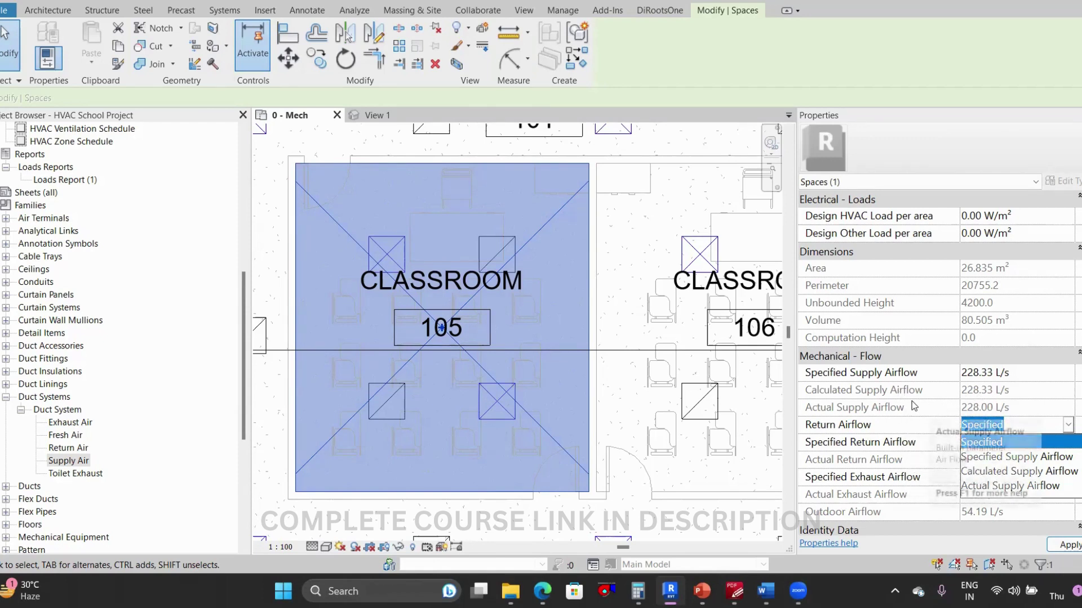
left_click(986, 422)
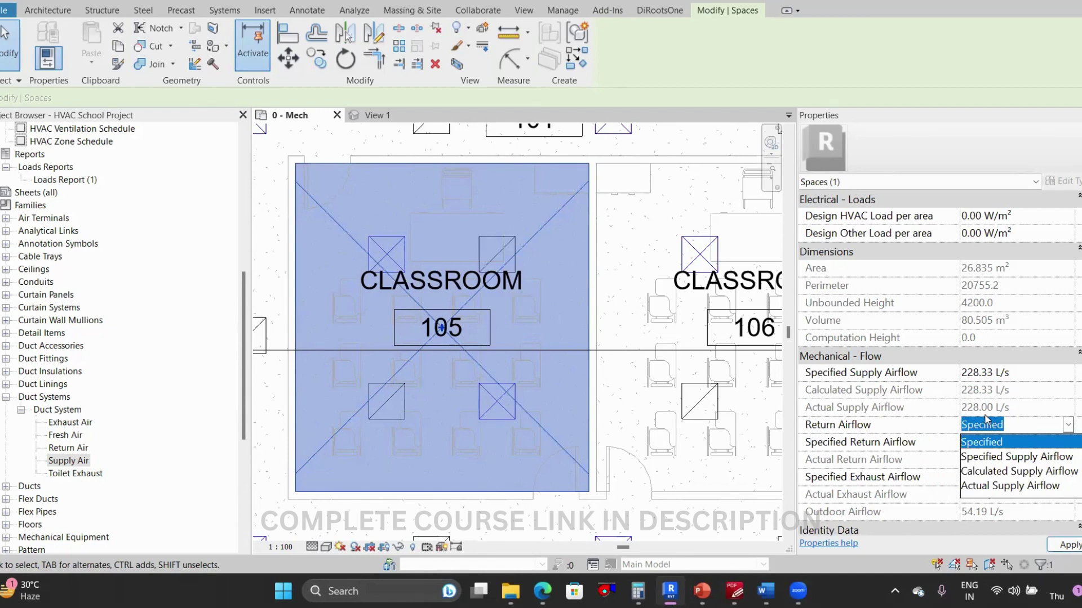
left_click(986, 487)
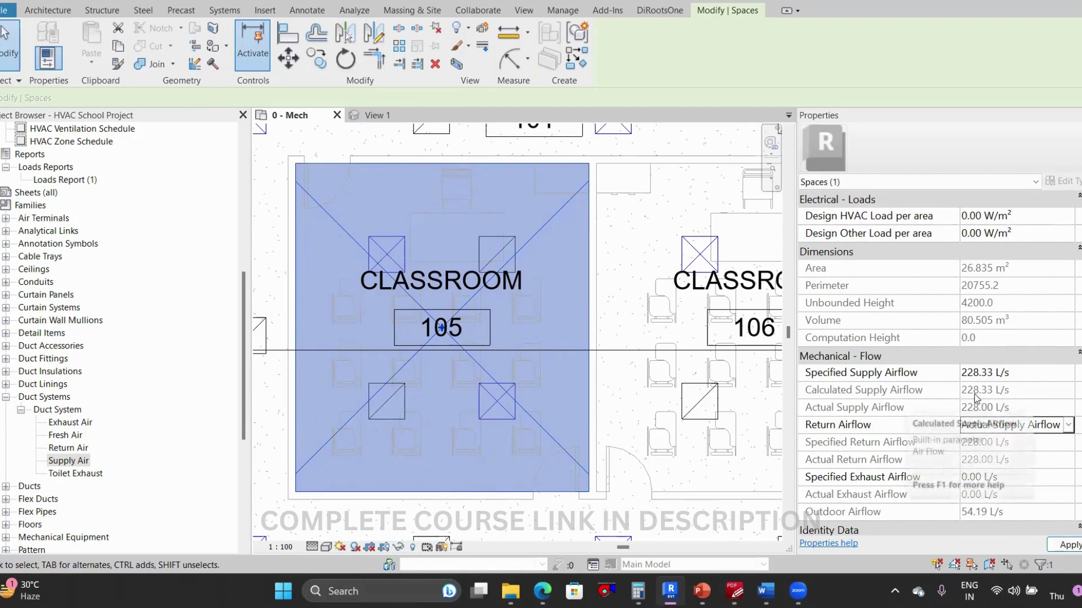
left_click(1065, 427)
left_click(1009, 466)
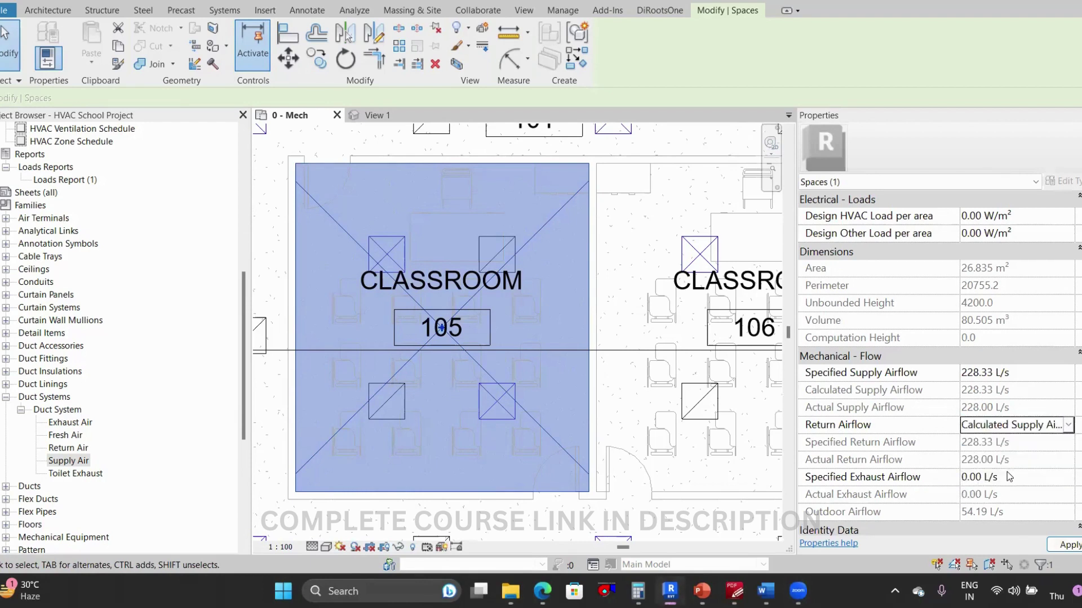
left_click(1068, 427)
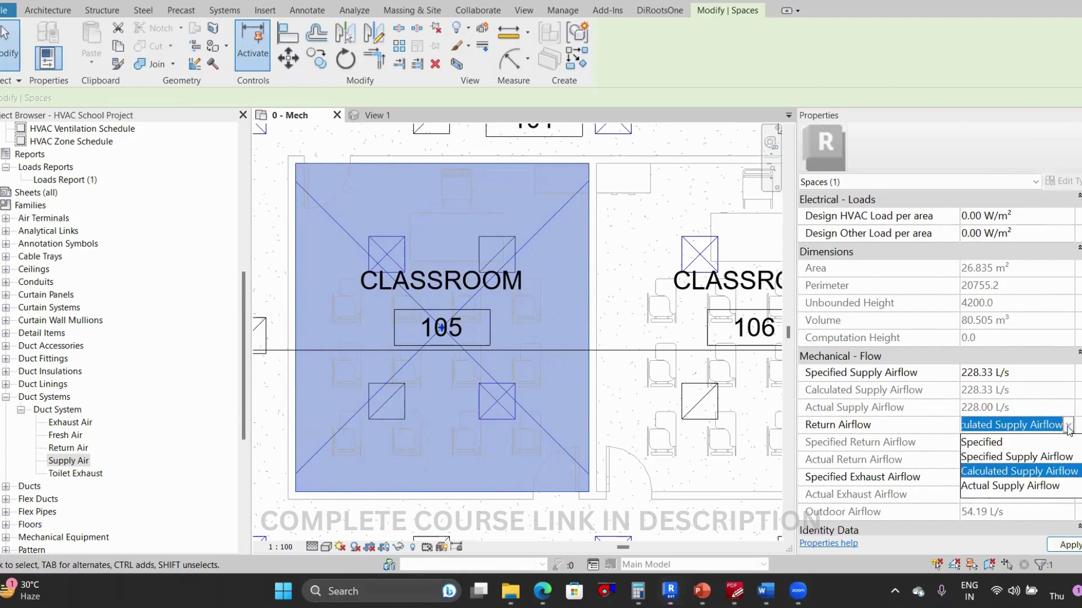
left_click(1007, 487)
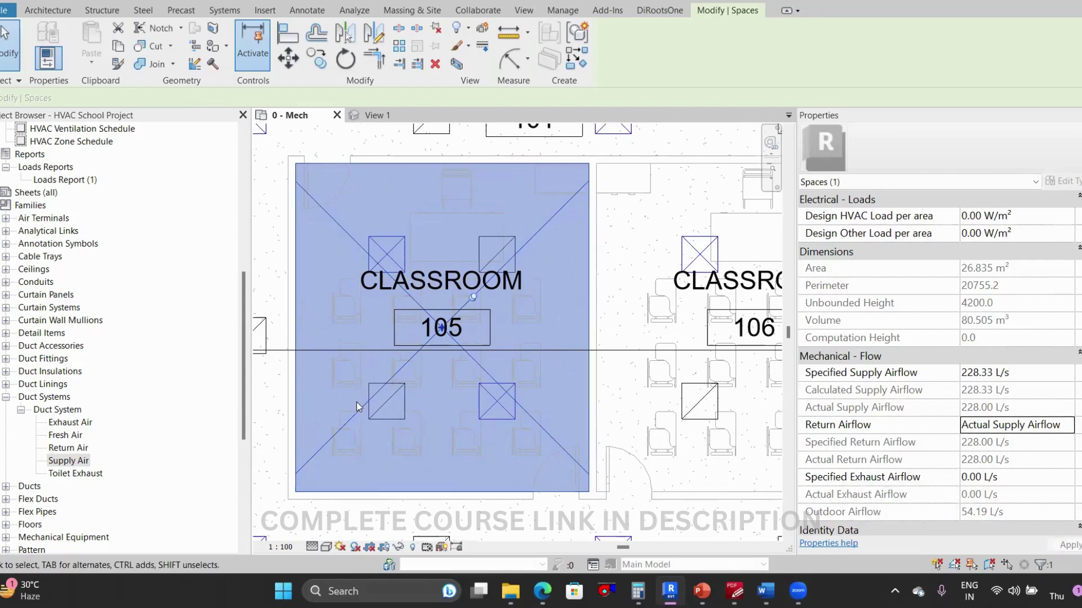
left_click(383, 407)
scroll(391, 415, "down", 1)
middle_click_drag(391, 415, 455, 394)
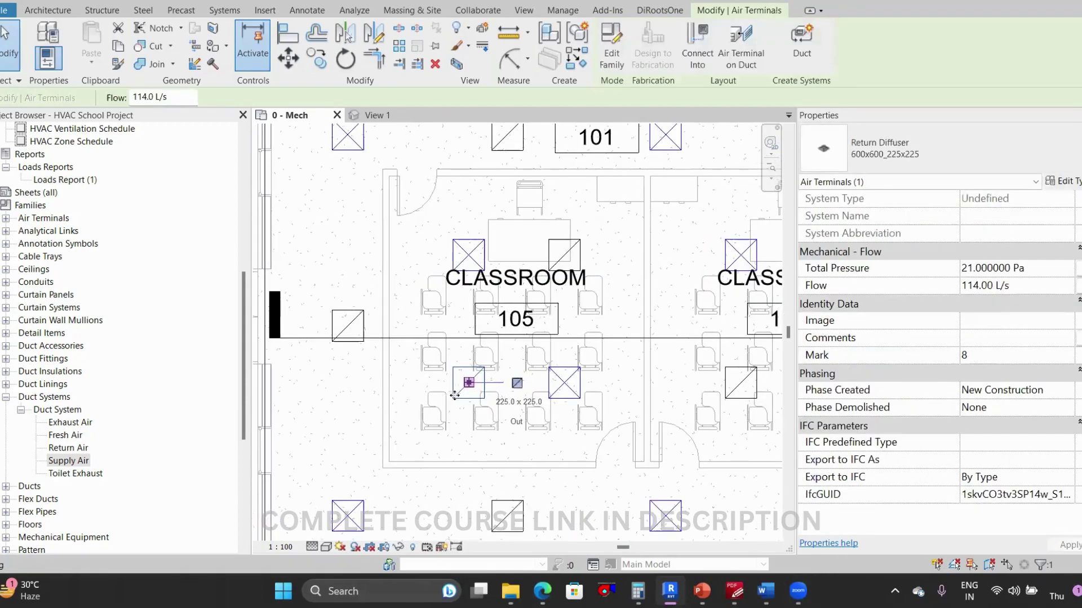
left_click_drag(455, 395, 297, 437)
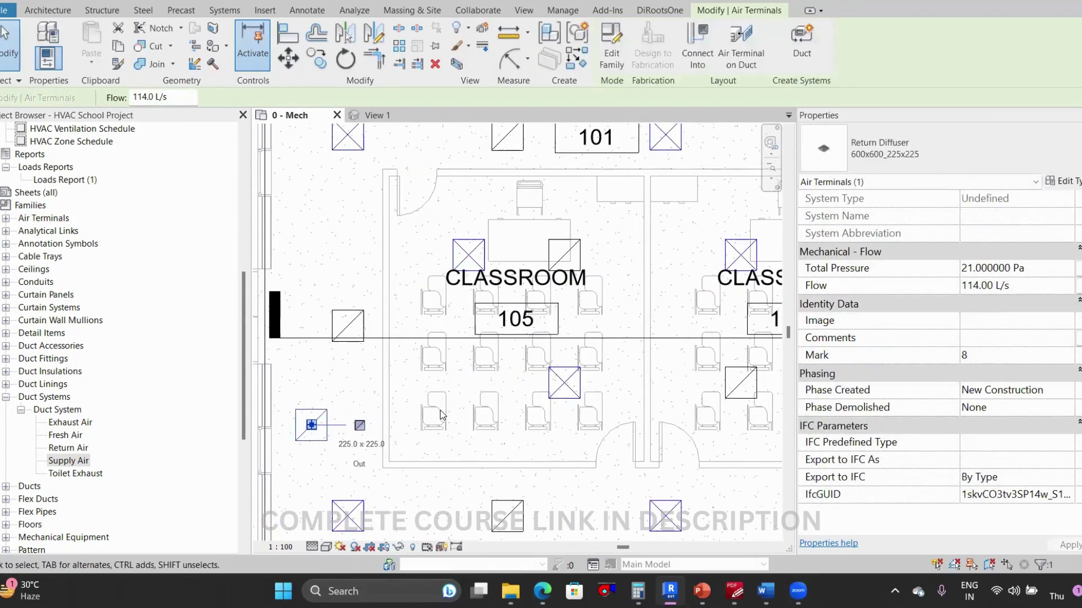
left_click(440, 415)
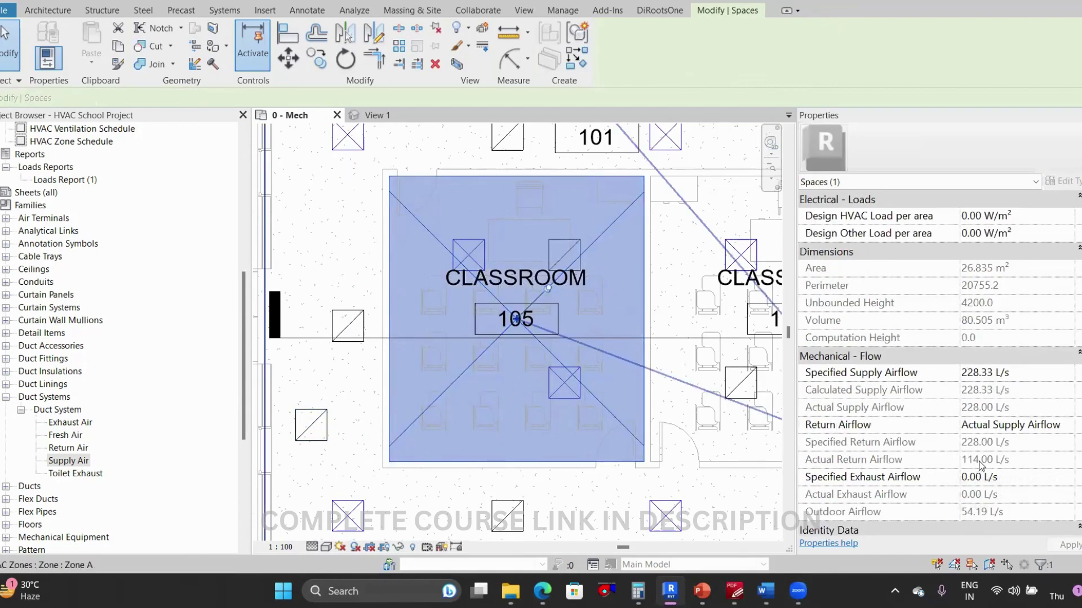
key("Escape")
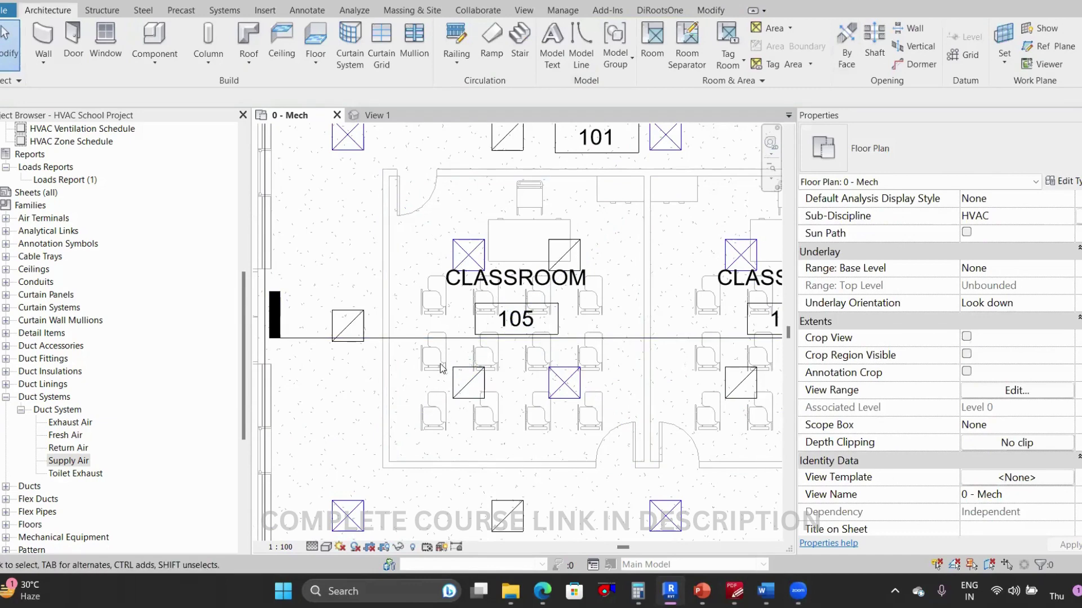
left_click(424, 408)
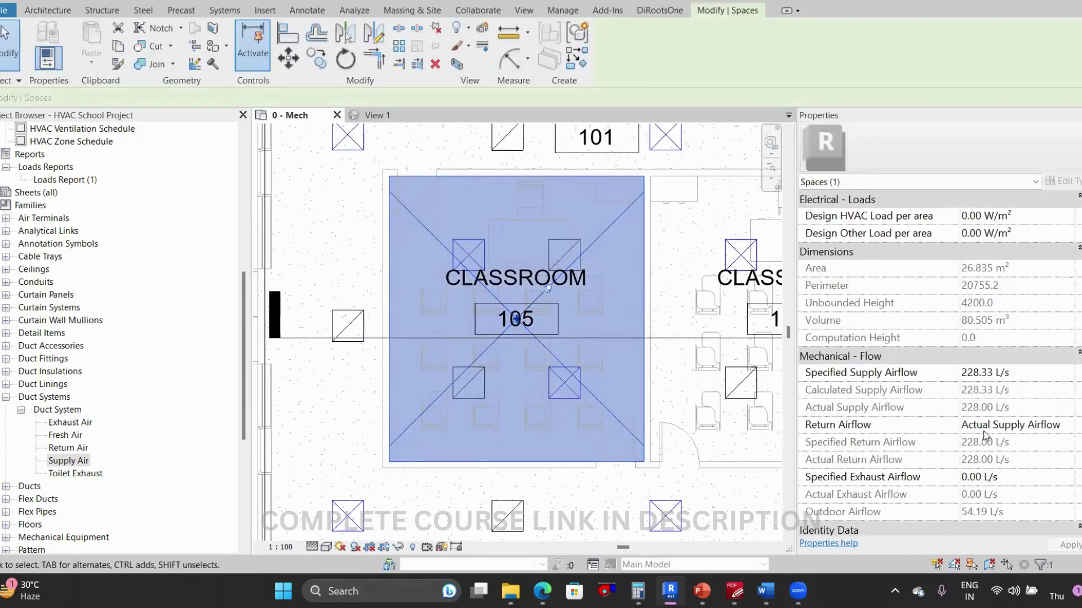
scroll(829, 406, "down", 2)
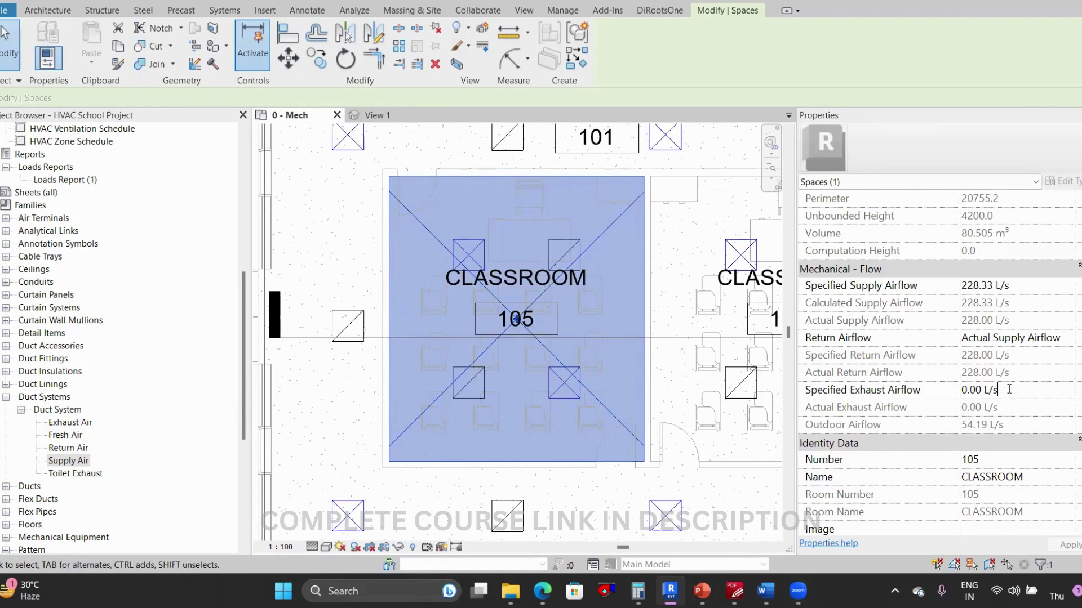
left_click(956, 390)
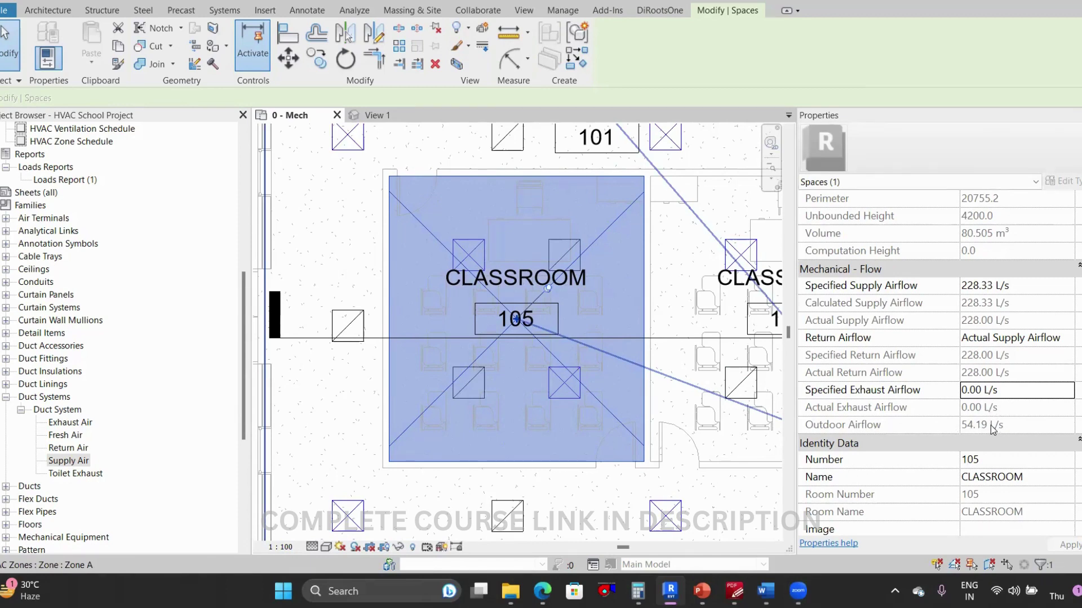
scroll(991, 424, "down", 5)
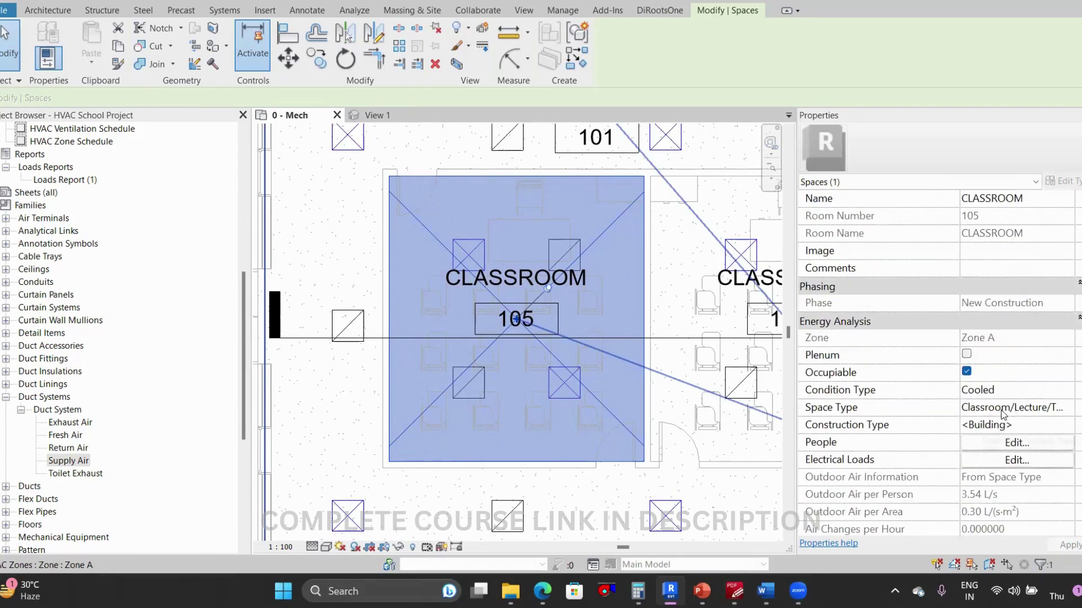
scroll(1002, 416, "up", 5)
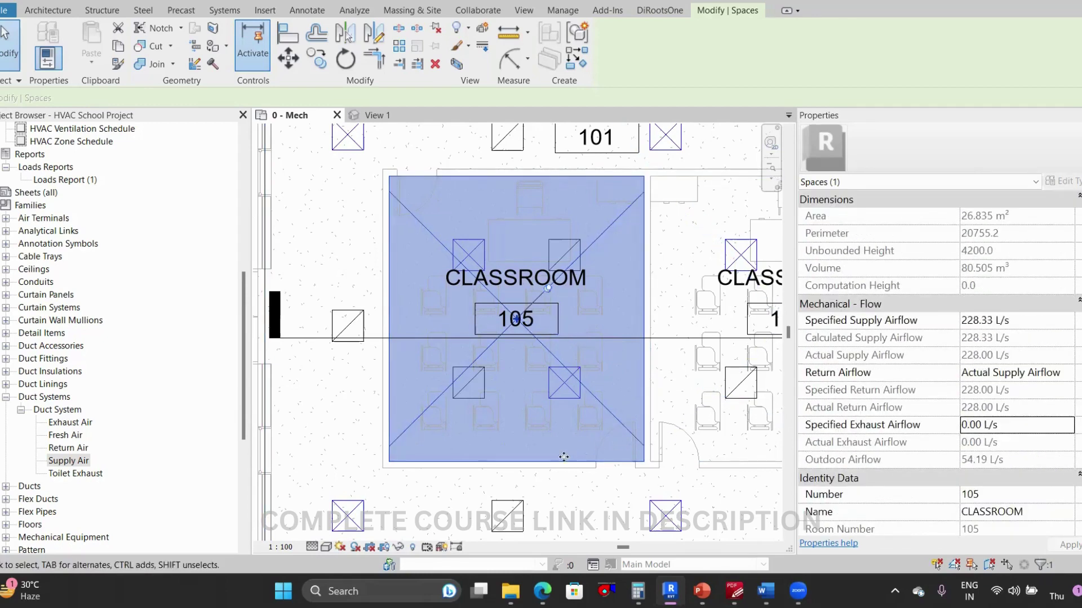
left_click(554, 484)
scroll(565, 388, "down", 3)
scroll(566, 394, "down", 4)
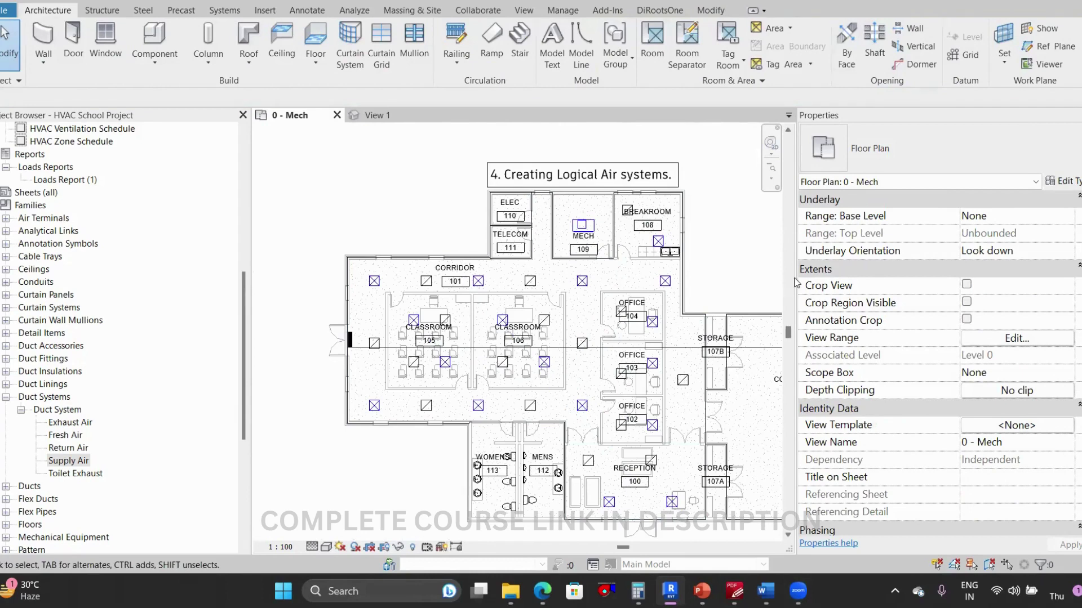
Widen the floor plan pane and zoom to fit the whole level, including Conference 107.
left_click_drag(796, 282, 889, 284)
key("z")
key("f")
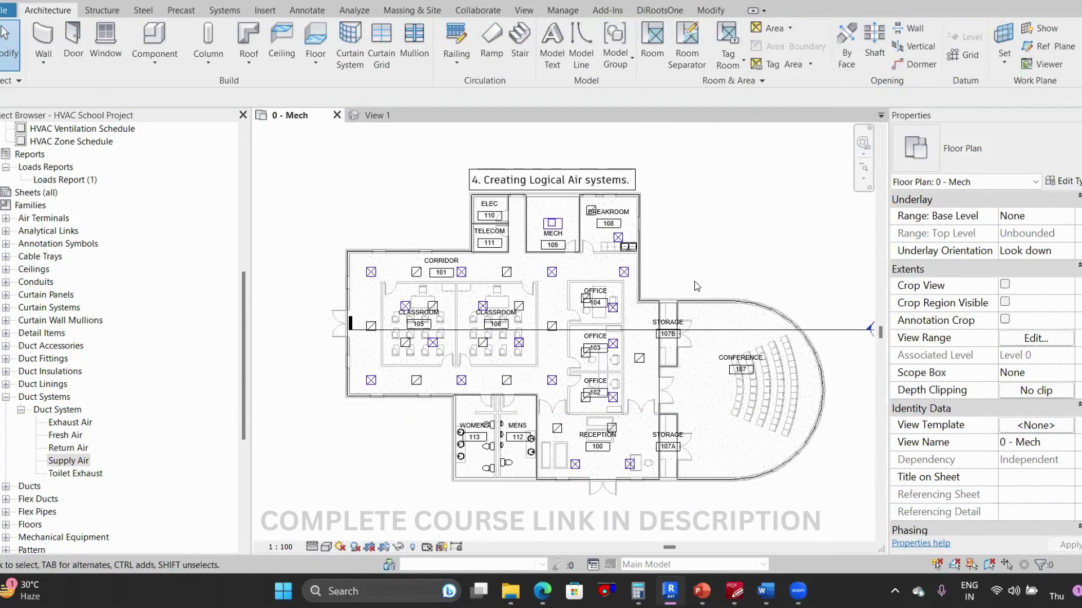
Select the Zone A supply system to read its 1855.30 L/s flow across 17 elements.
key("Tab")
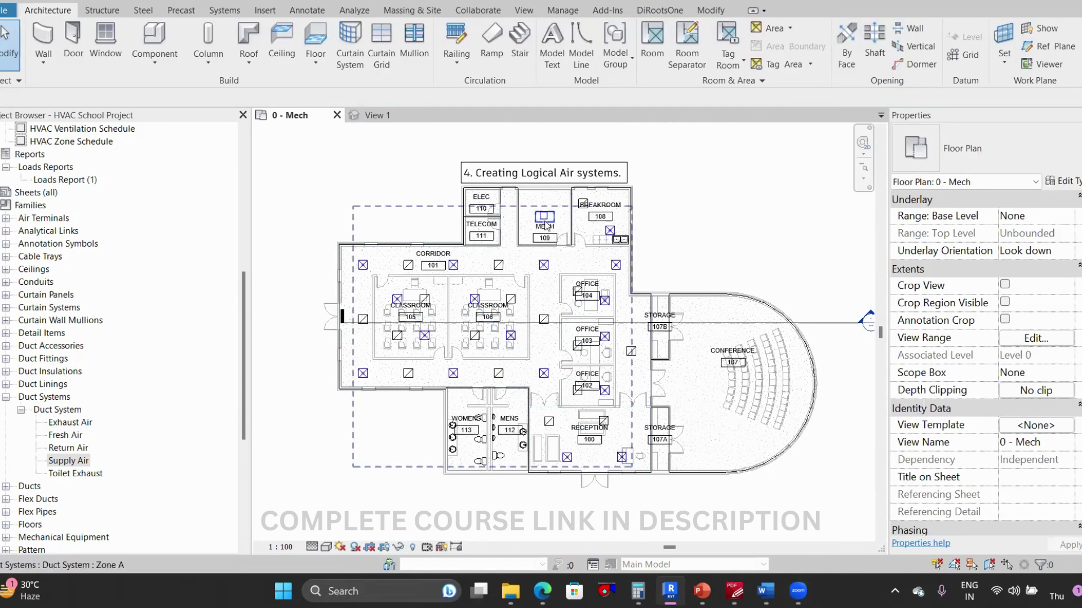
left_click(546, 226)
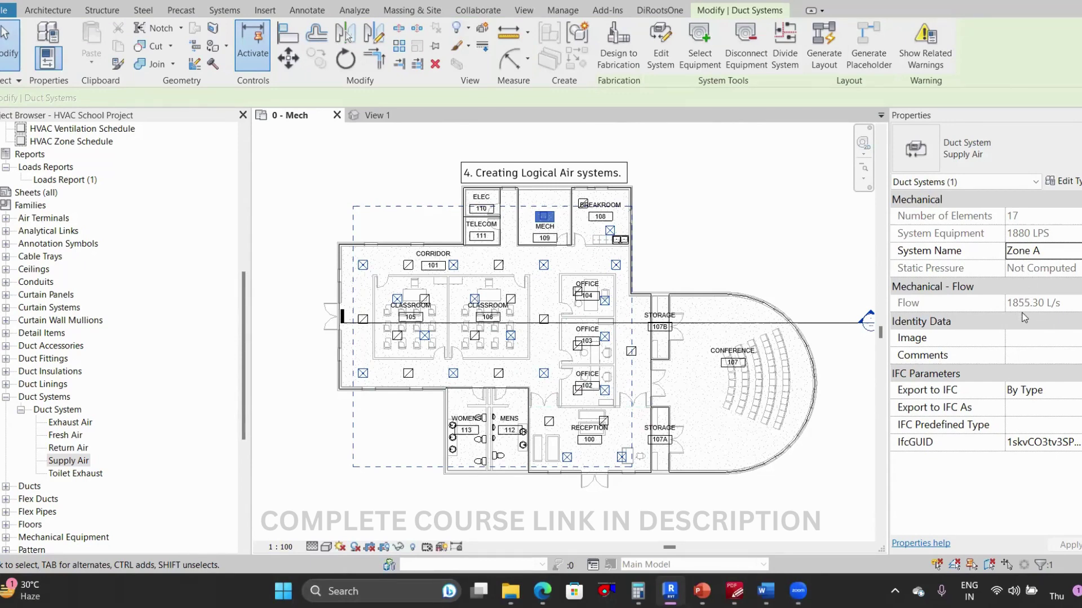
key("Escape")
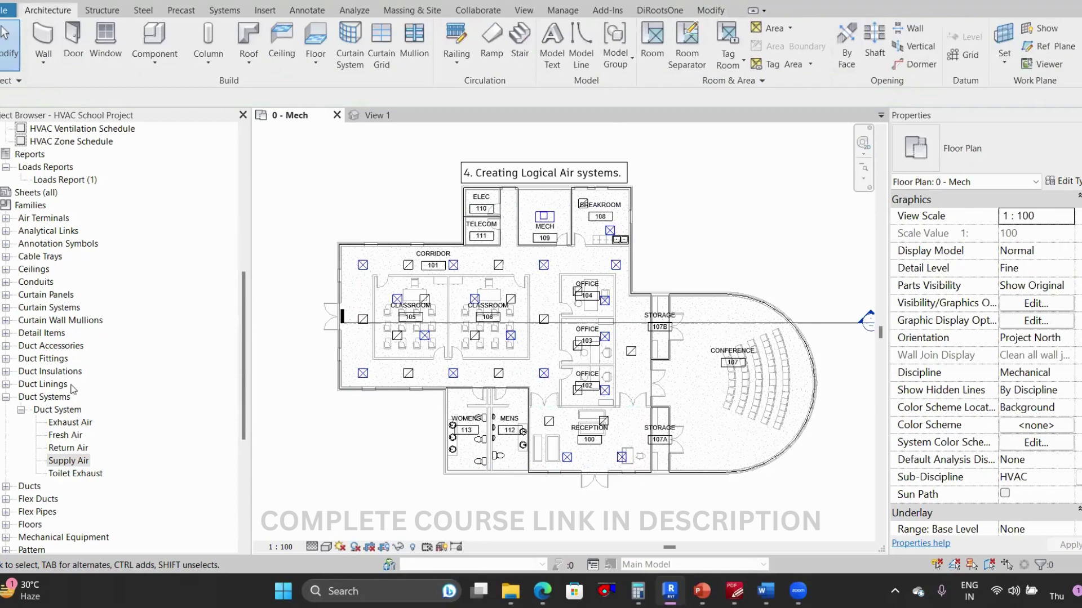
Open the HVAC Zone Schedule and select the Zone A row at 1734.3 L/s.
left_click(2, 206)
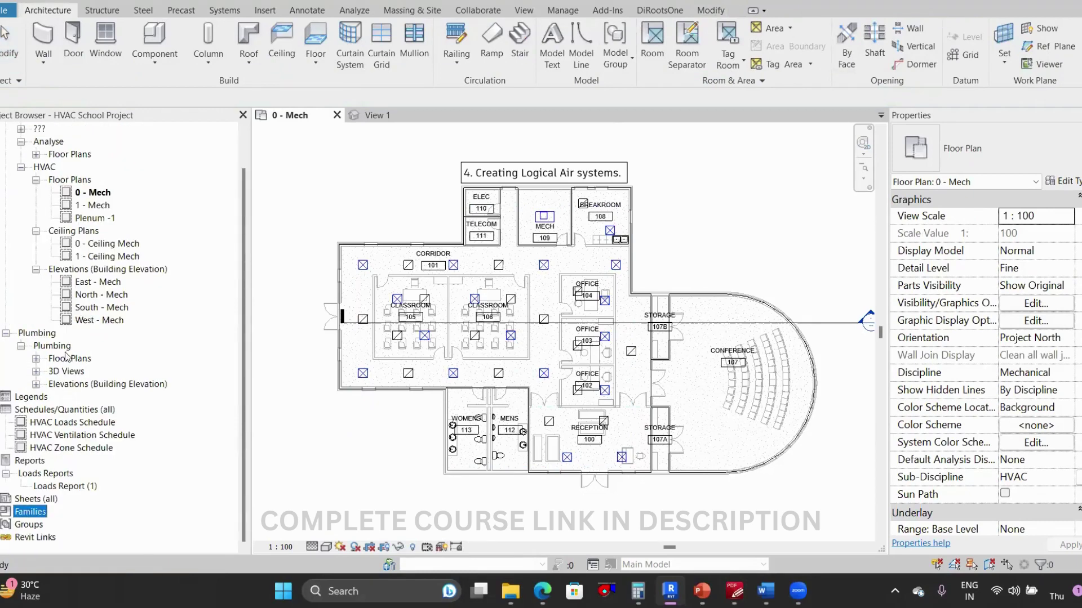
double_click(72, 448)
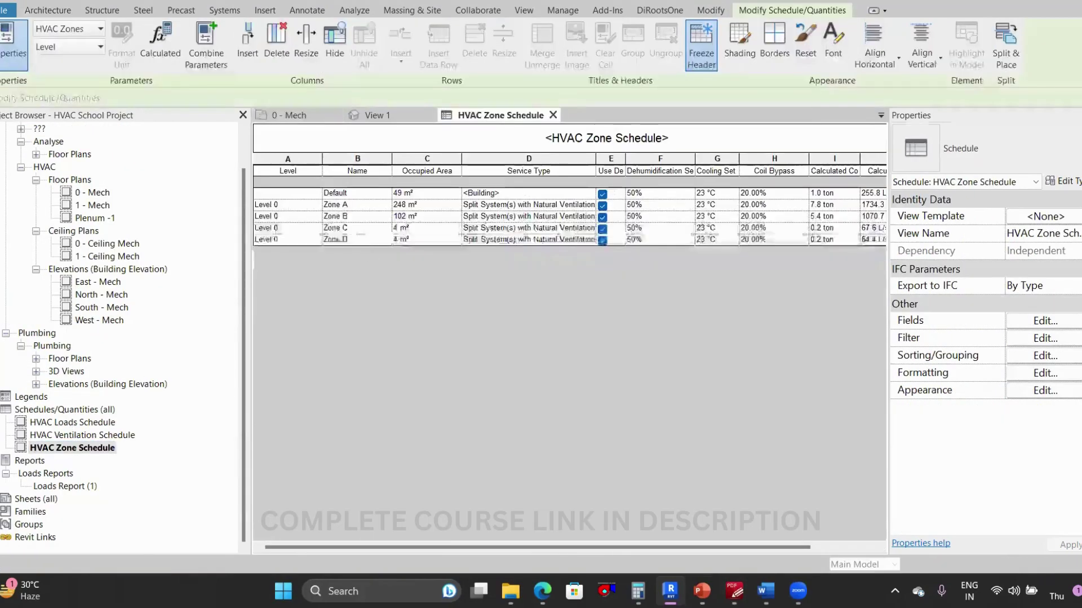
left_click(337, 206)
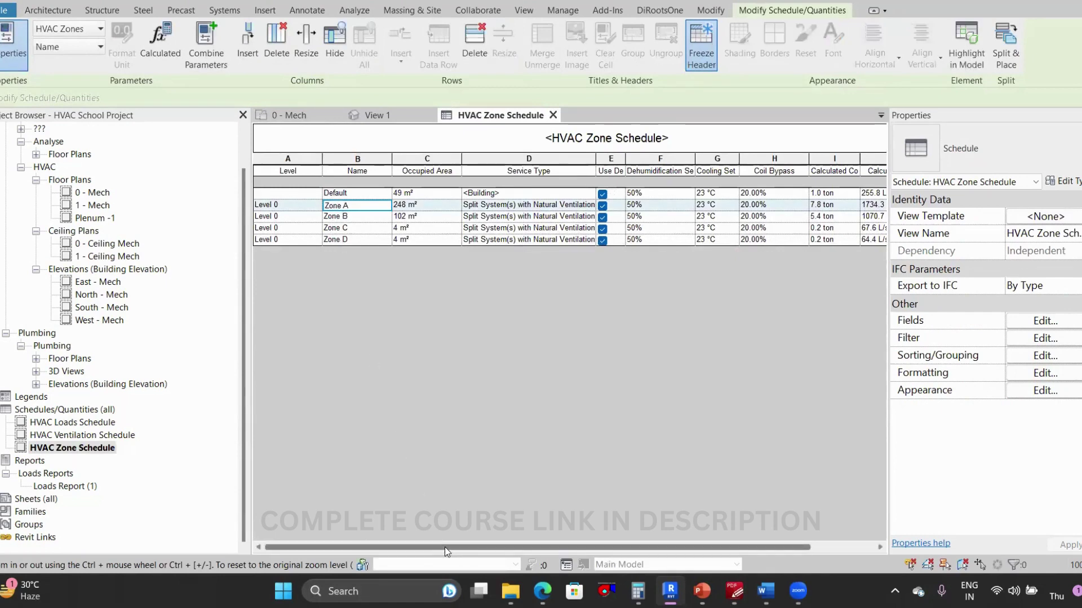
left_click_drag(444, 547, 550, 546)
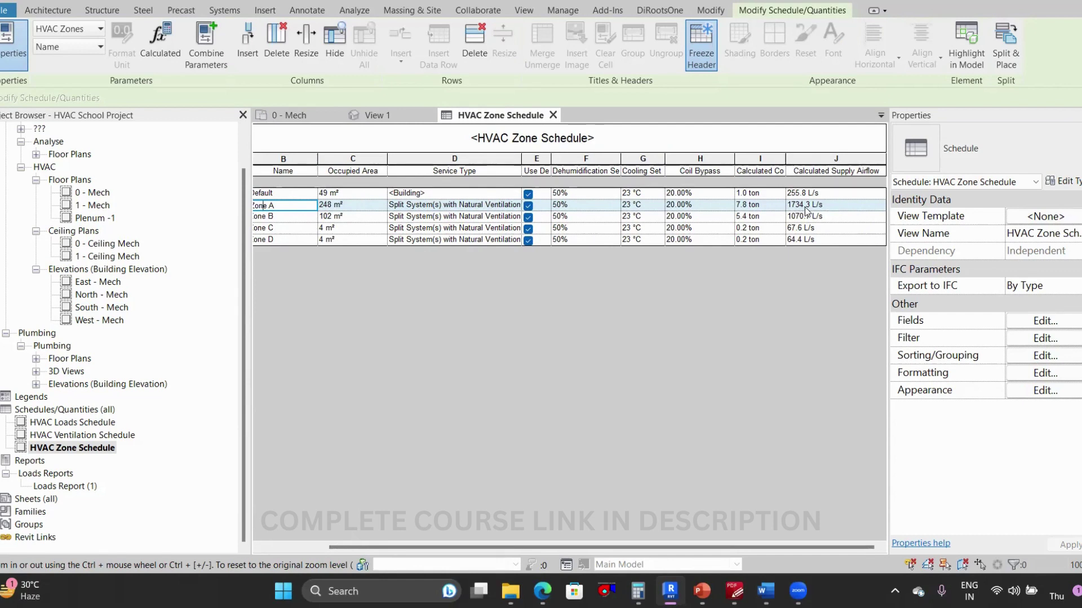
Highlight Zone A in the model, compare it with the Zone A supply system, then return to 0 - Mech.
left_click(310, 113)
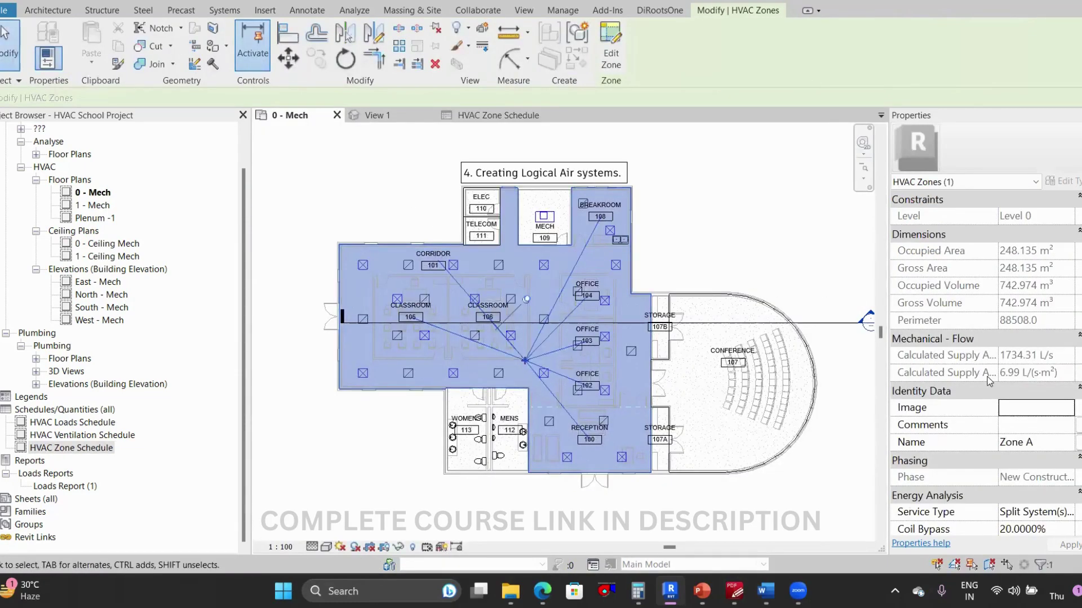
left_click(742, 276)
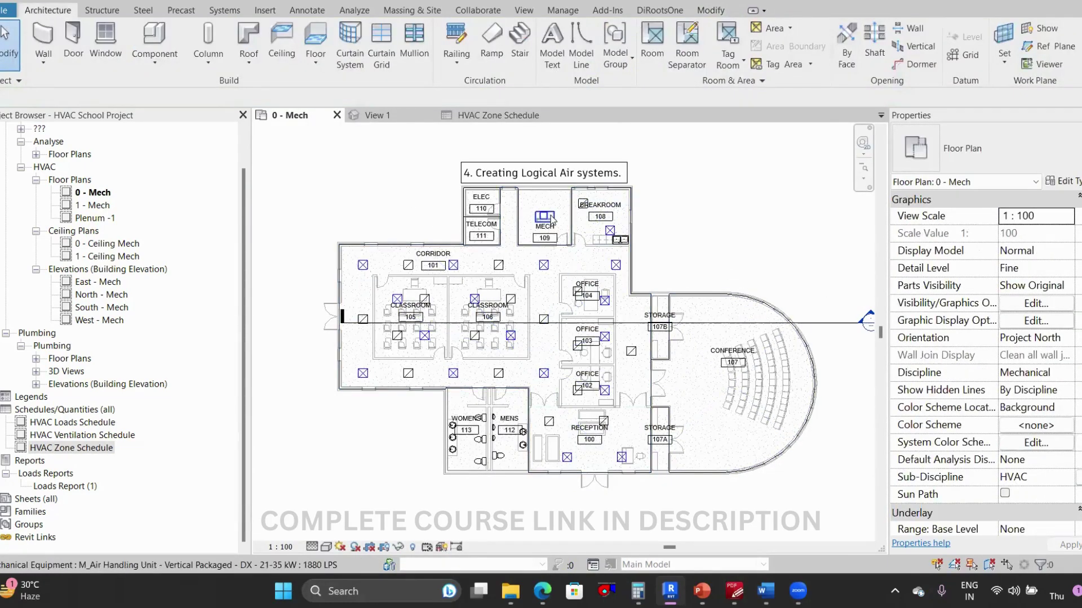
left_click(553, 221)
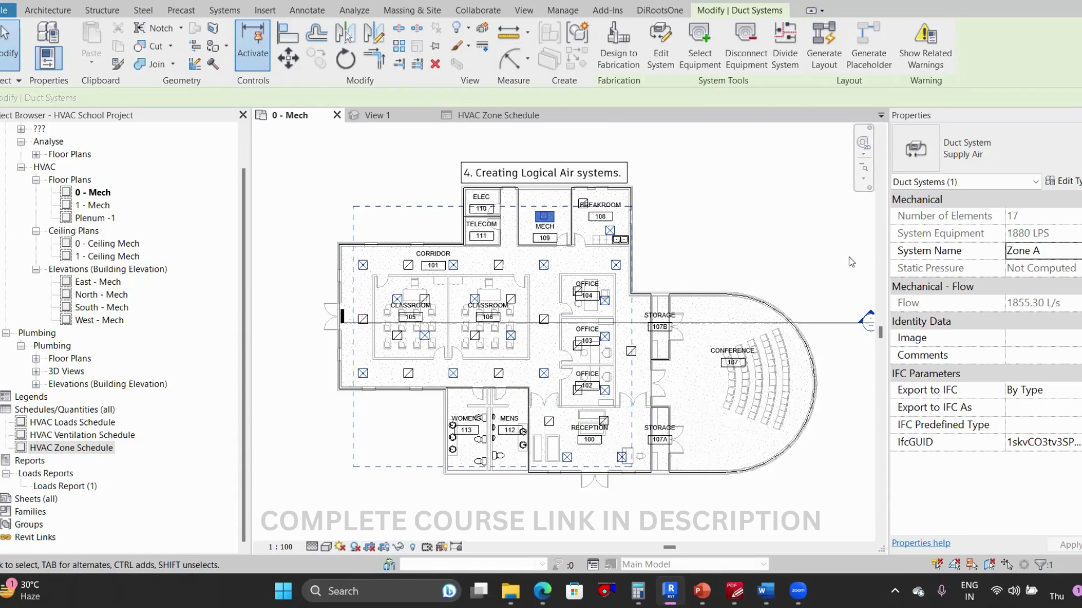
left_click(499, 116)
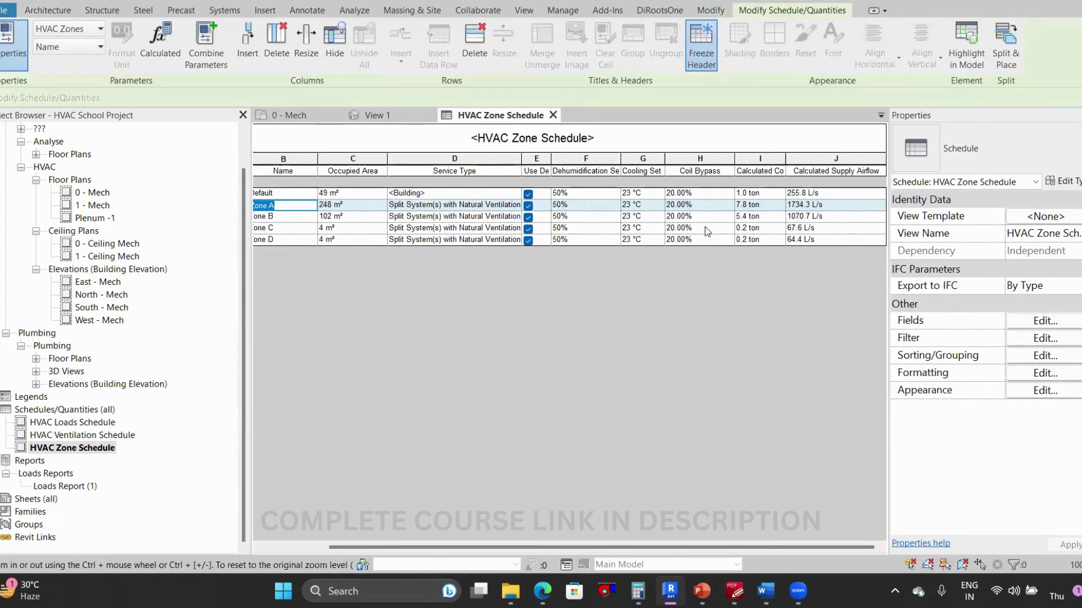
left_click(303, 116)
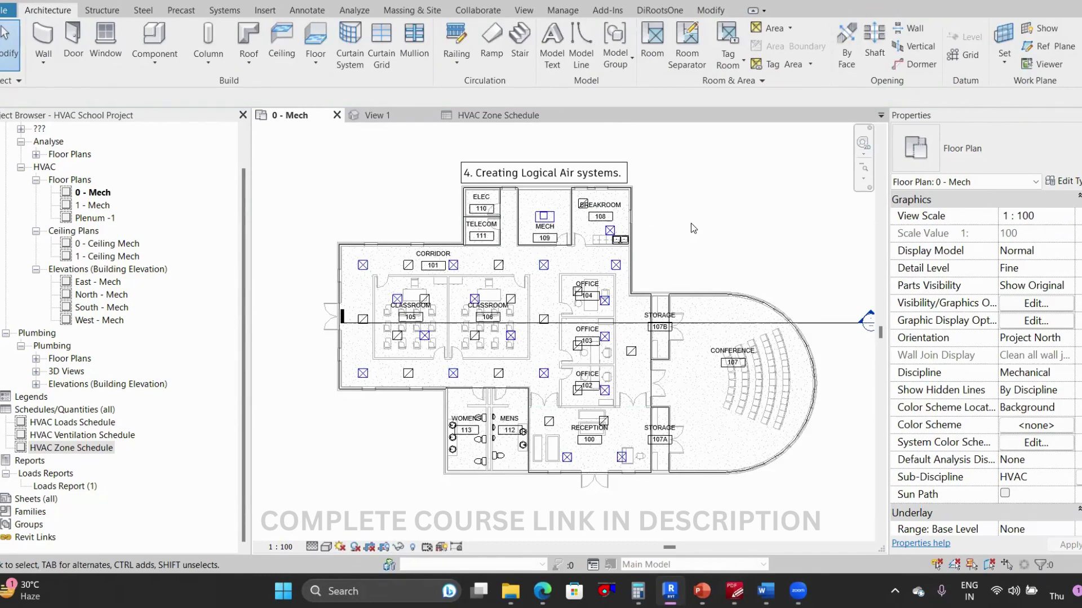
mouse_move(702, 591)
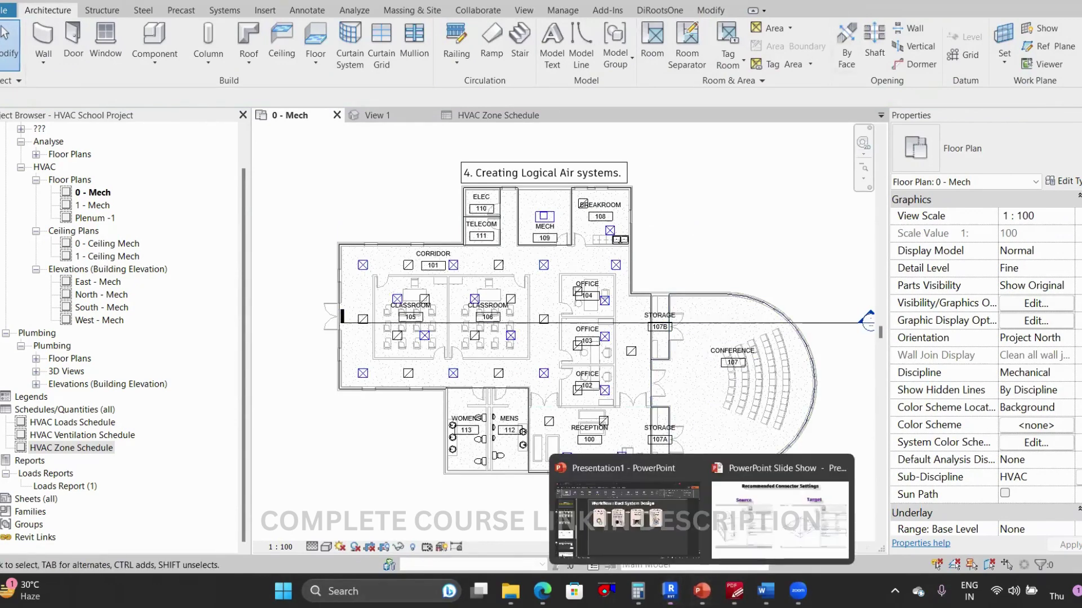